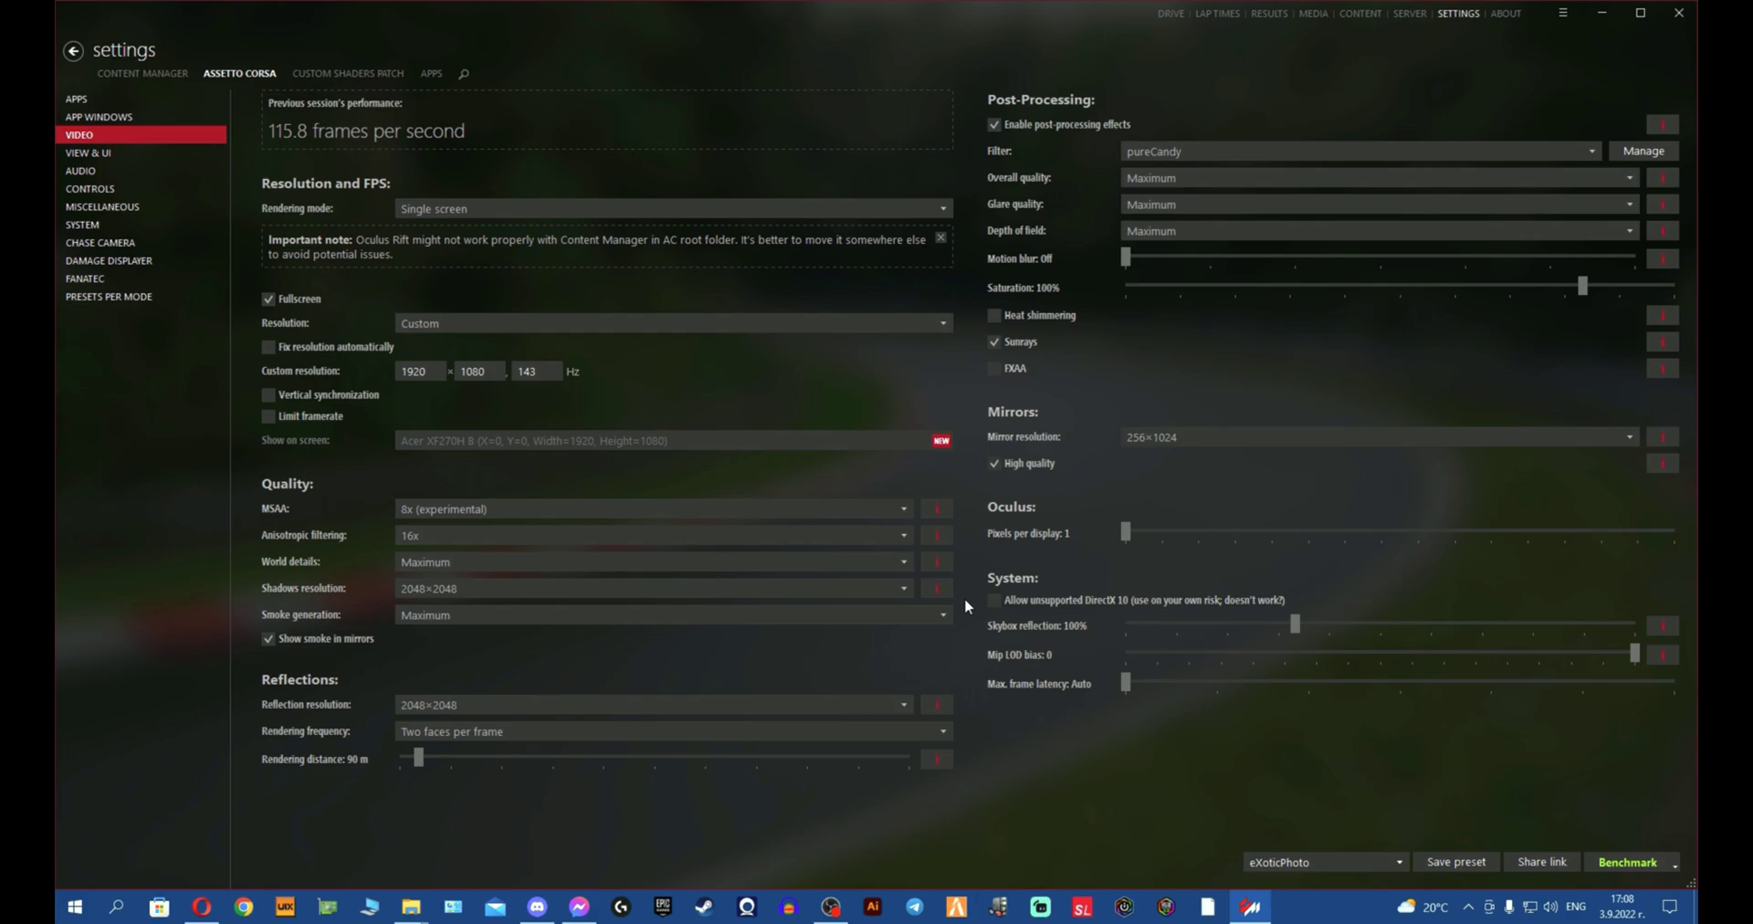
Step: Switch from Content Manager to the Opera browser and download WinRAR 6.11 English 64 bit
{"action": "left_click", "coordinate": [1606, 14]}
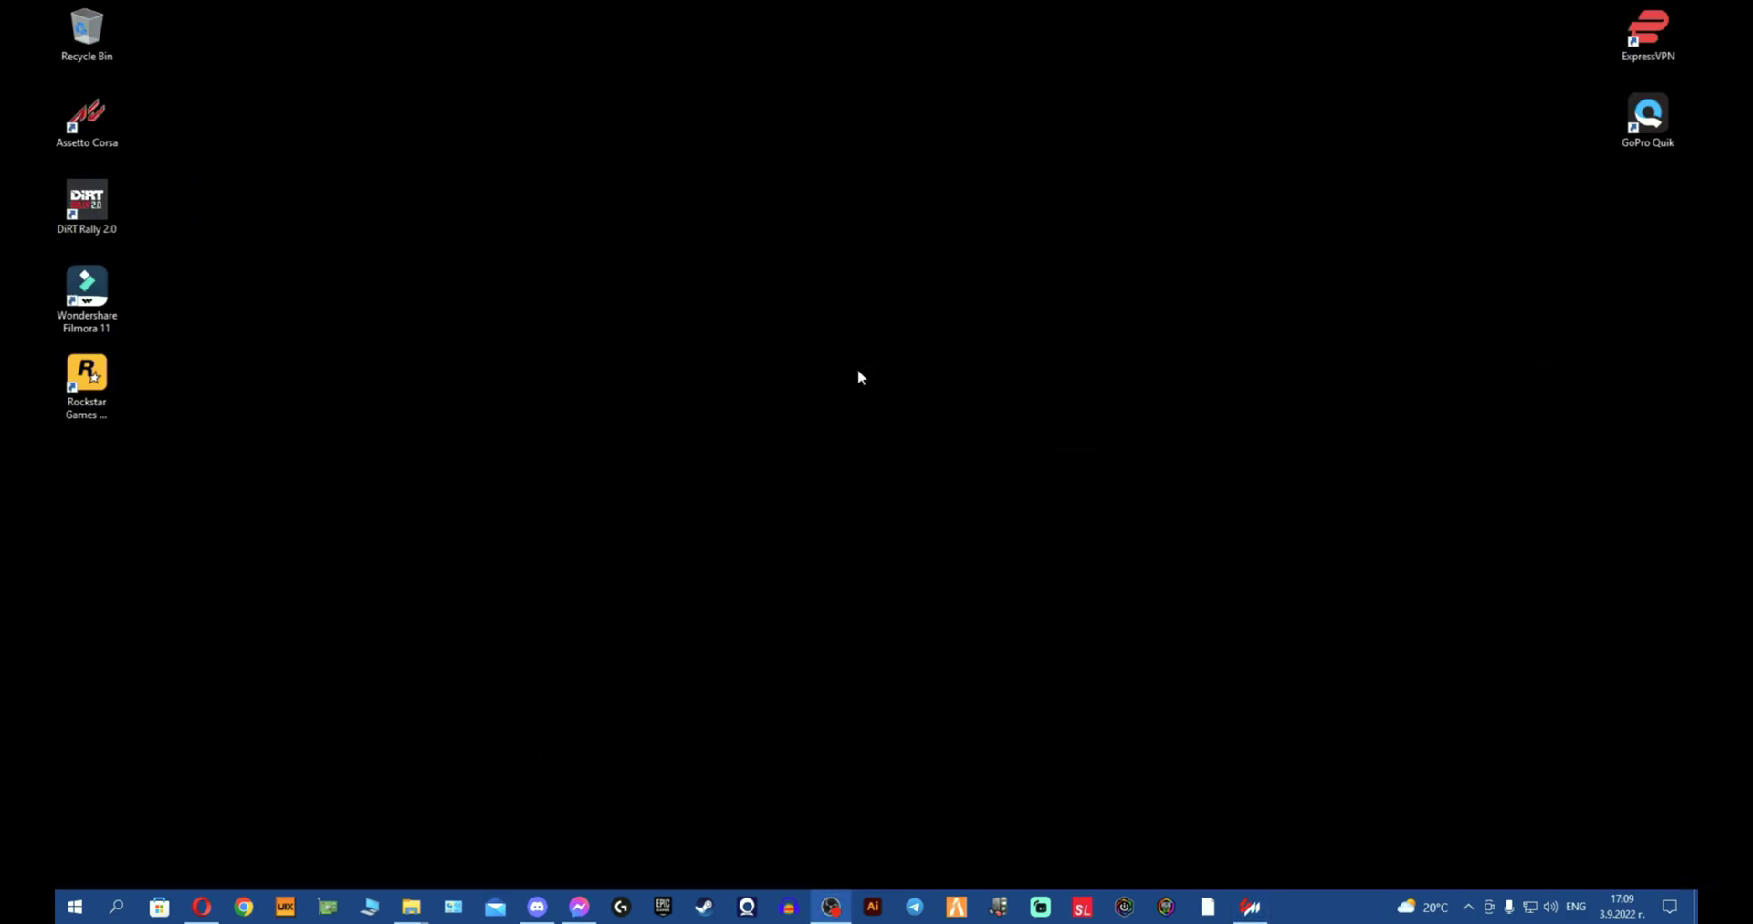
{"action": "left_click", "coordinate": [210, 910]}
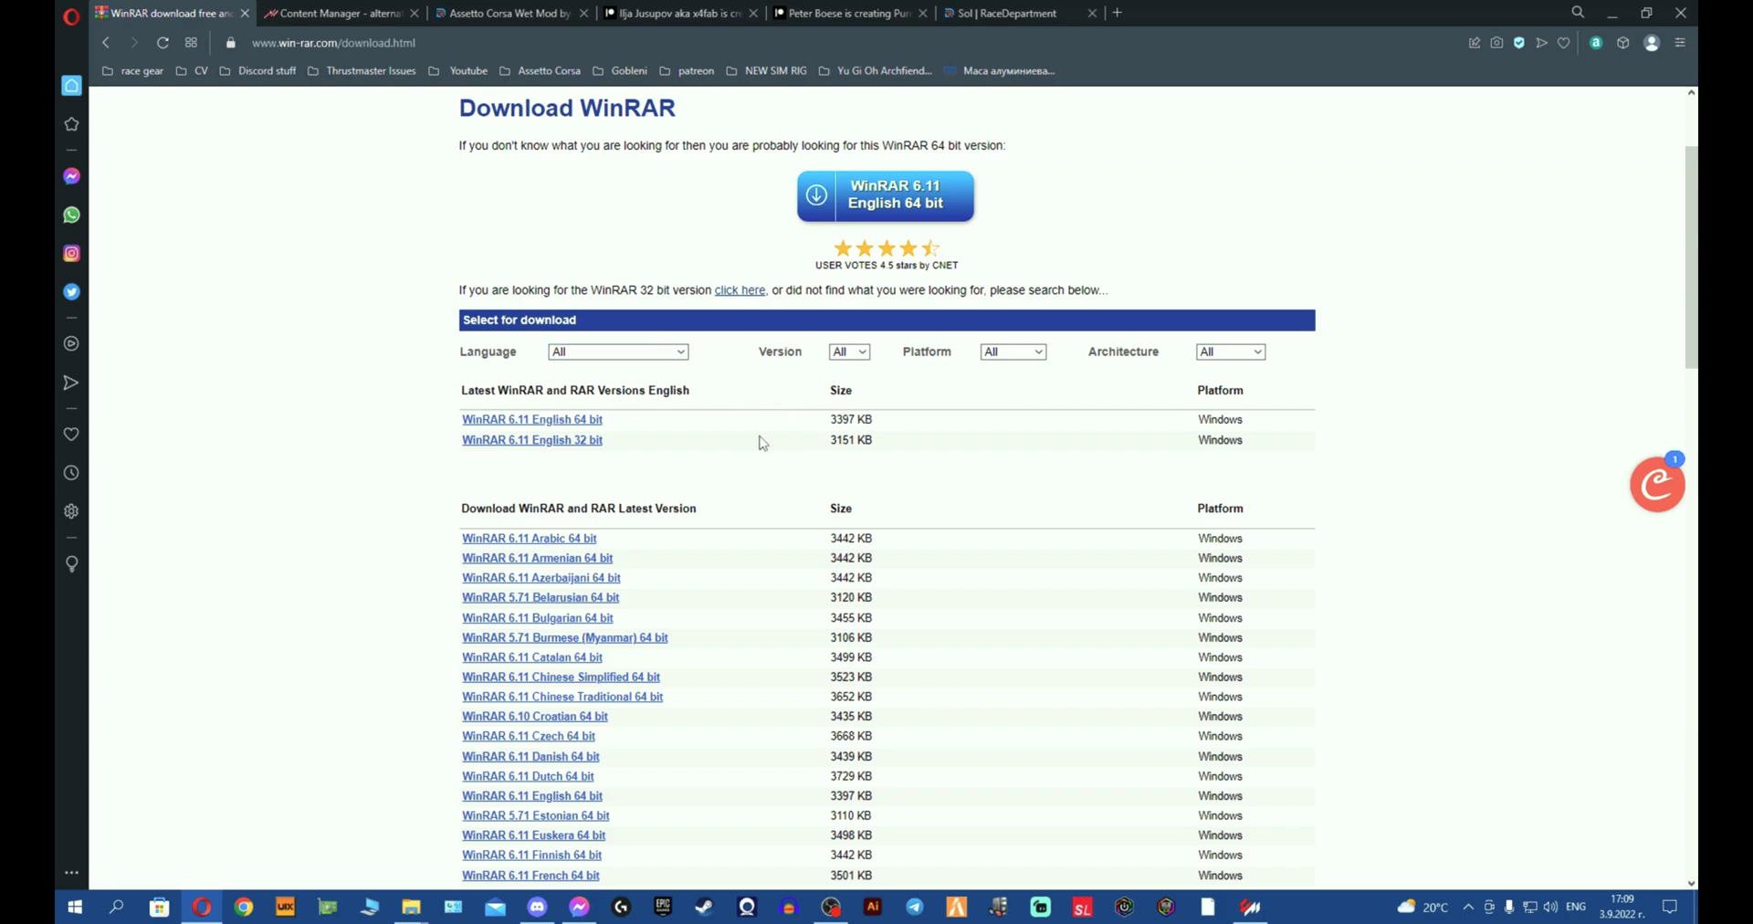
{"action": "left_click", "coordinate": [546, 422]}
{"action": "left_click", "coordinate": [731, 433]}
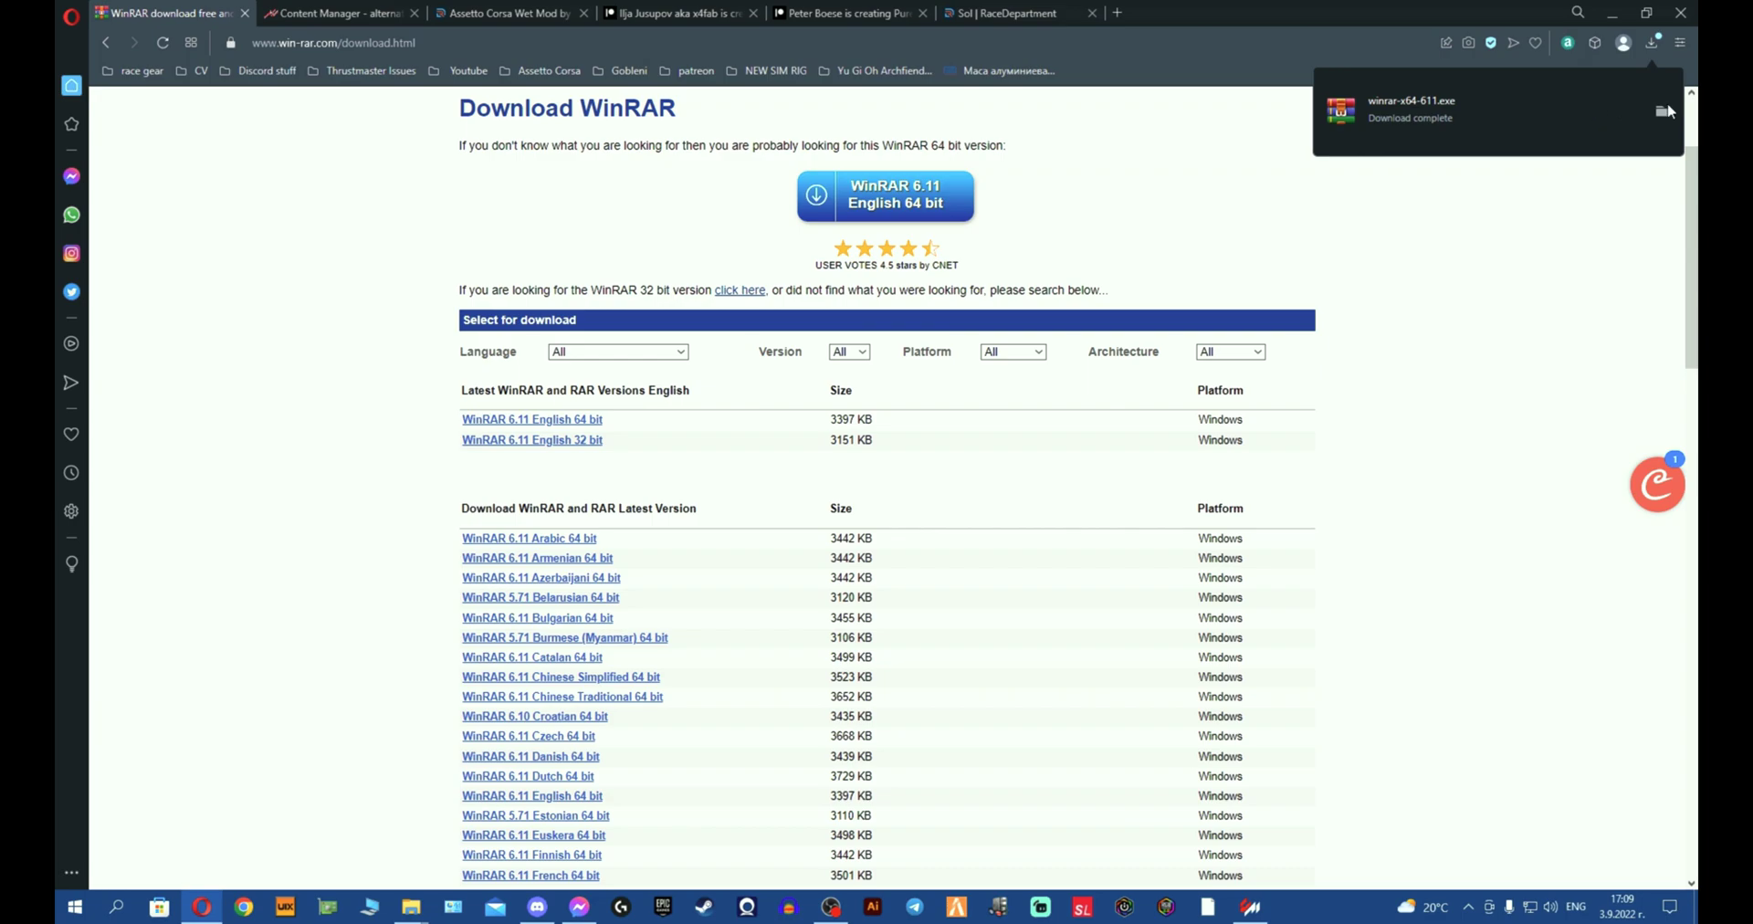
Step: Install WinRAR from the downloaded winrar-x64-611.exe and put the Downloads folder window away
{"action": "left_click", "coordinate": [1663, 112]}
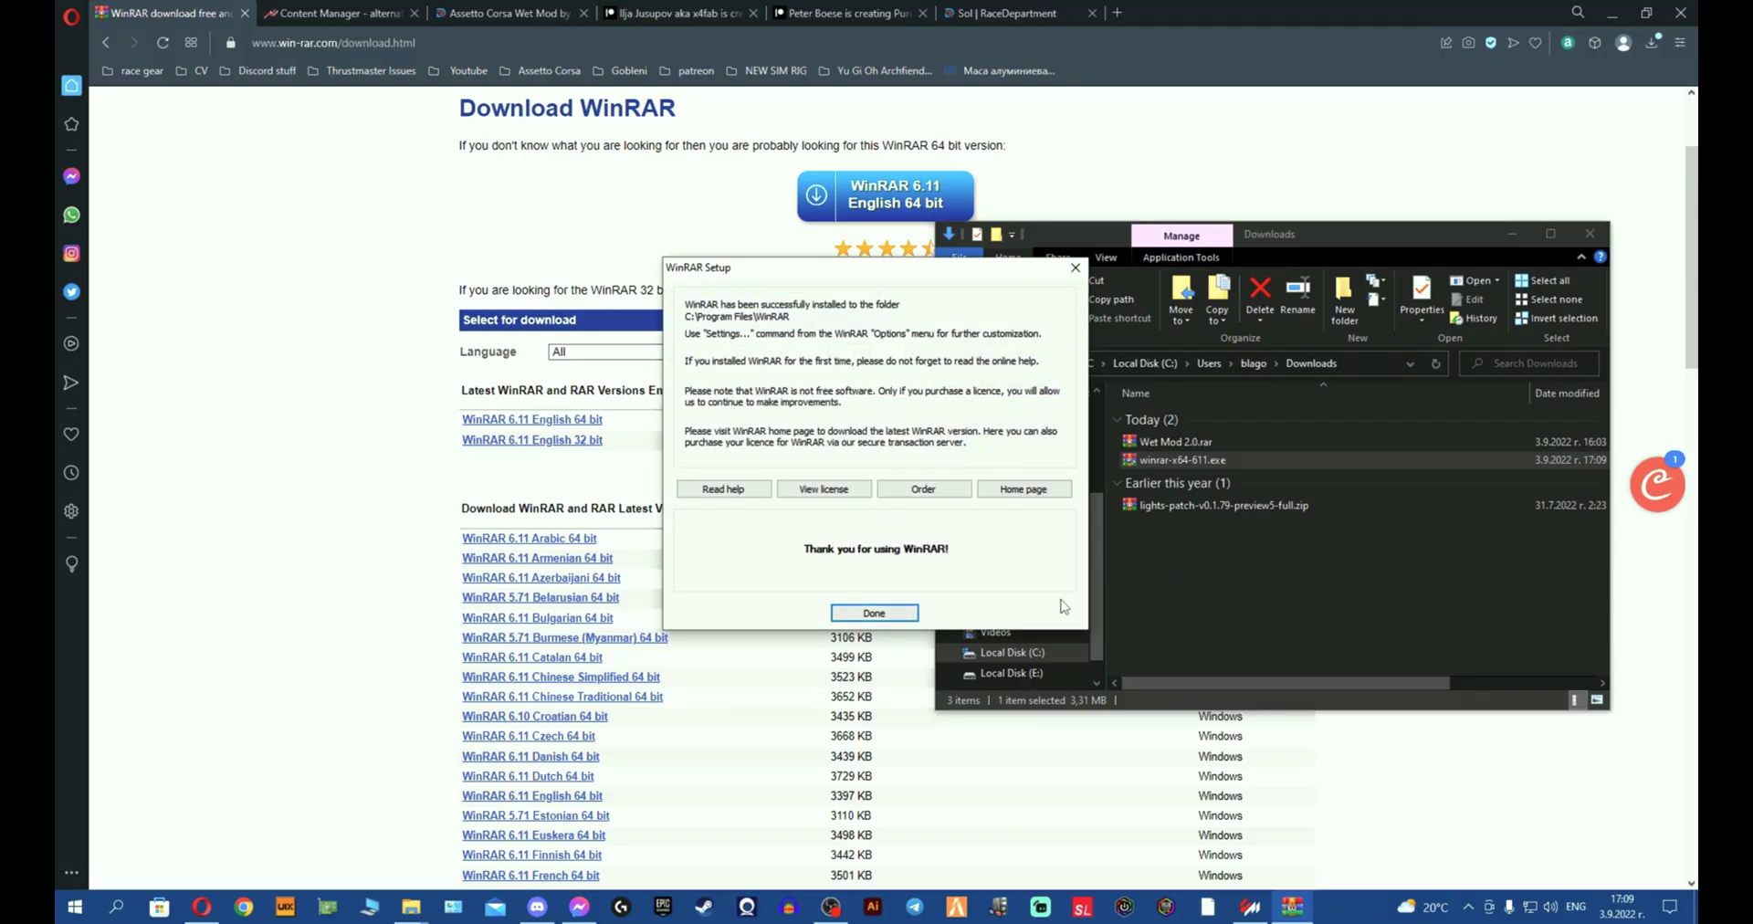
{"action": "left_click", "coordinate": [910, 617]}
{"action": "left_click", "coordinate": [1509, 253]}
{"action": "left_click", "coordinate": [1509, 249]}
Step: Close the WinRAR page and download the Lite version of Content Manager from assettocorsa.club
{"action": "left_click", "coordinate": [328, 13]}
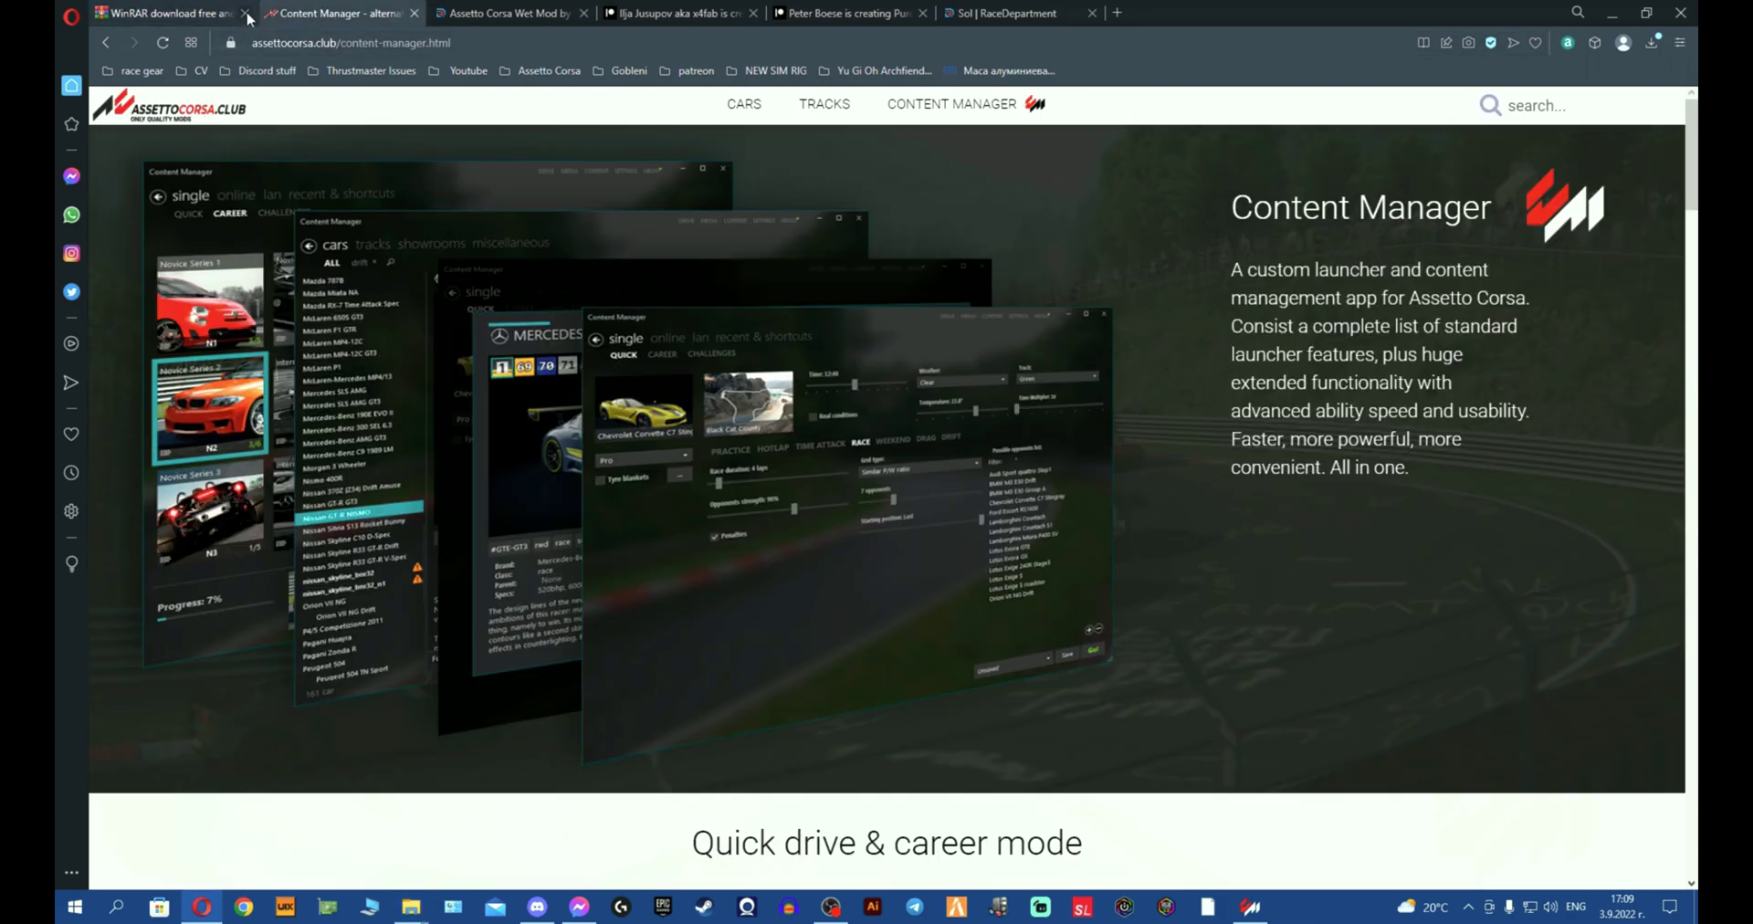
{"action": "left_click", "coordinate": [244, 13]}
{"action": "scroll", "coordinate": [1098, 462], "scroll_direction": "down", "scroll_amount": 15}
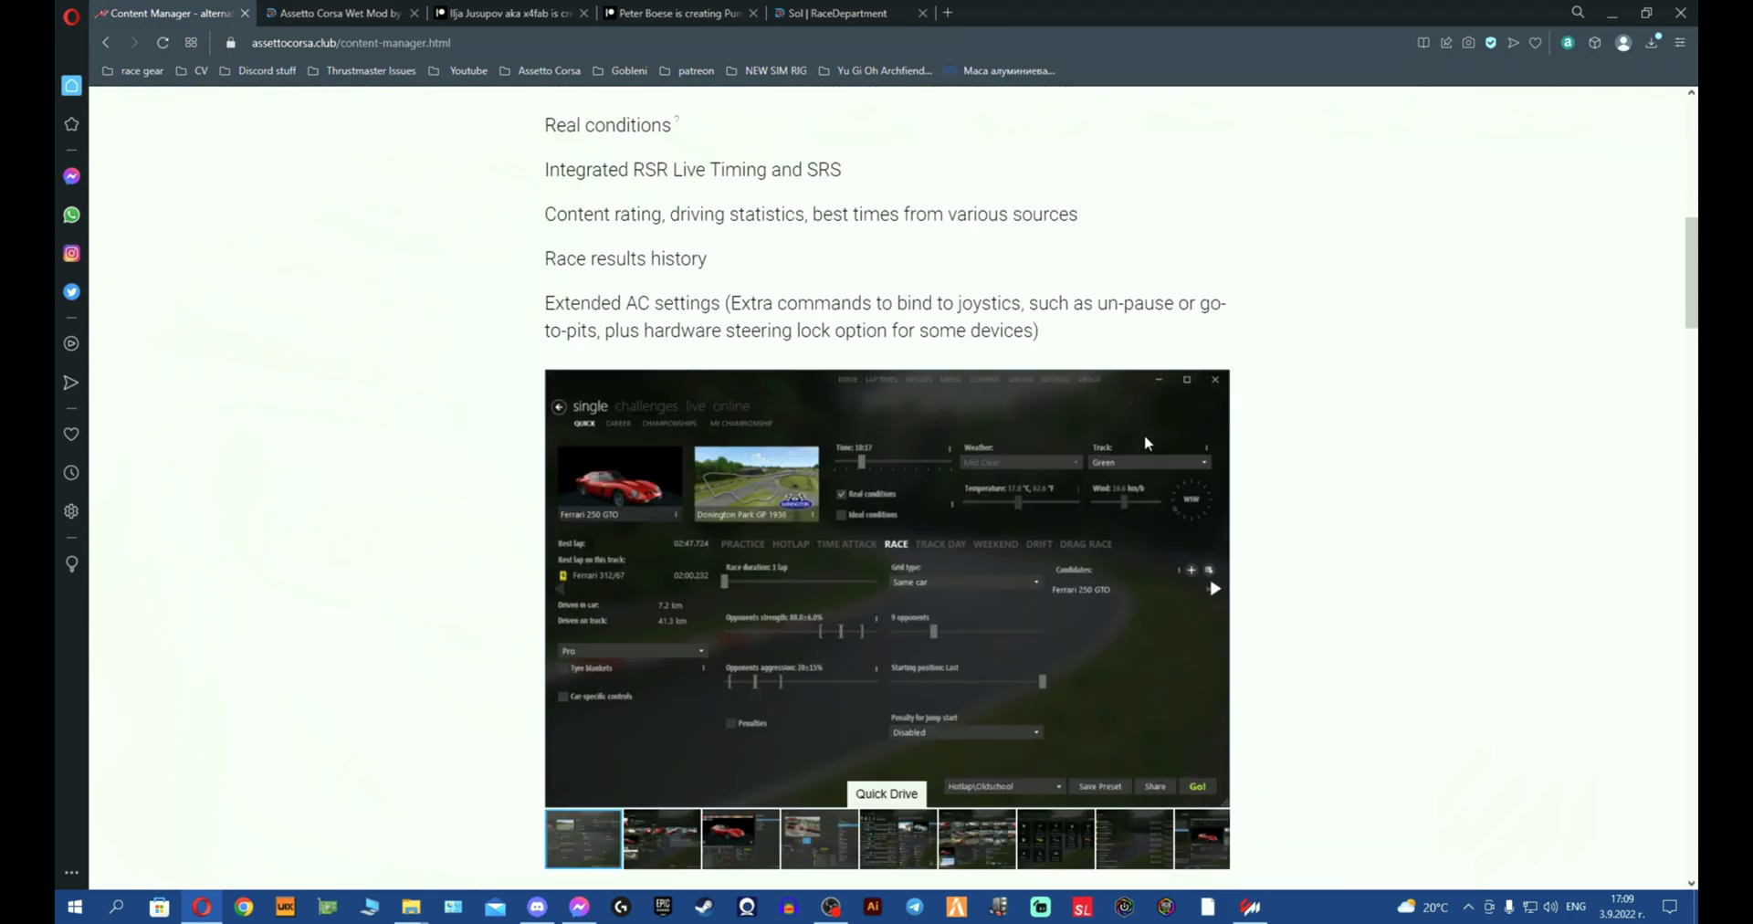
{"action": "scroll", "coordinate": [1267, 468], "scroll_direction": "down", "scroll_amount": 12}
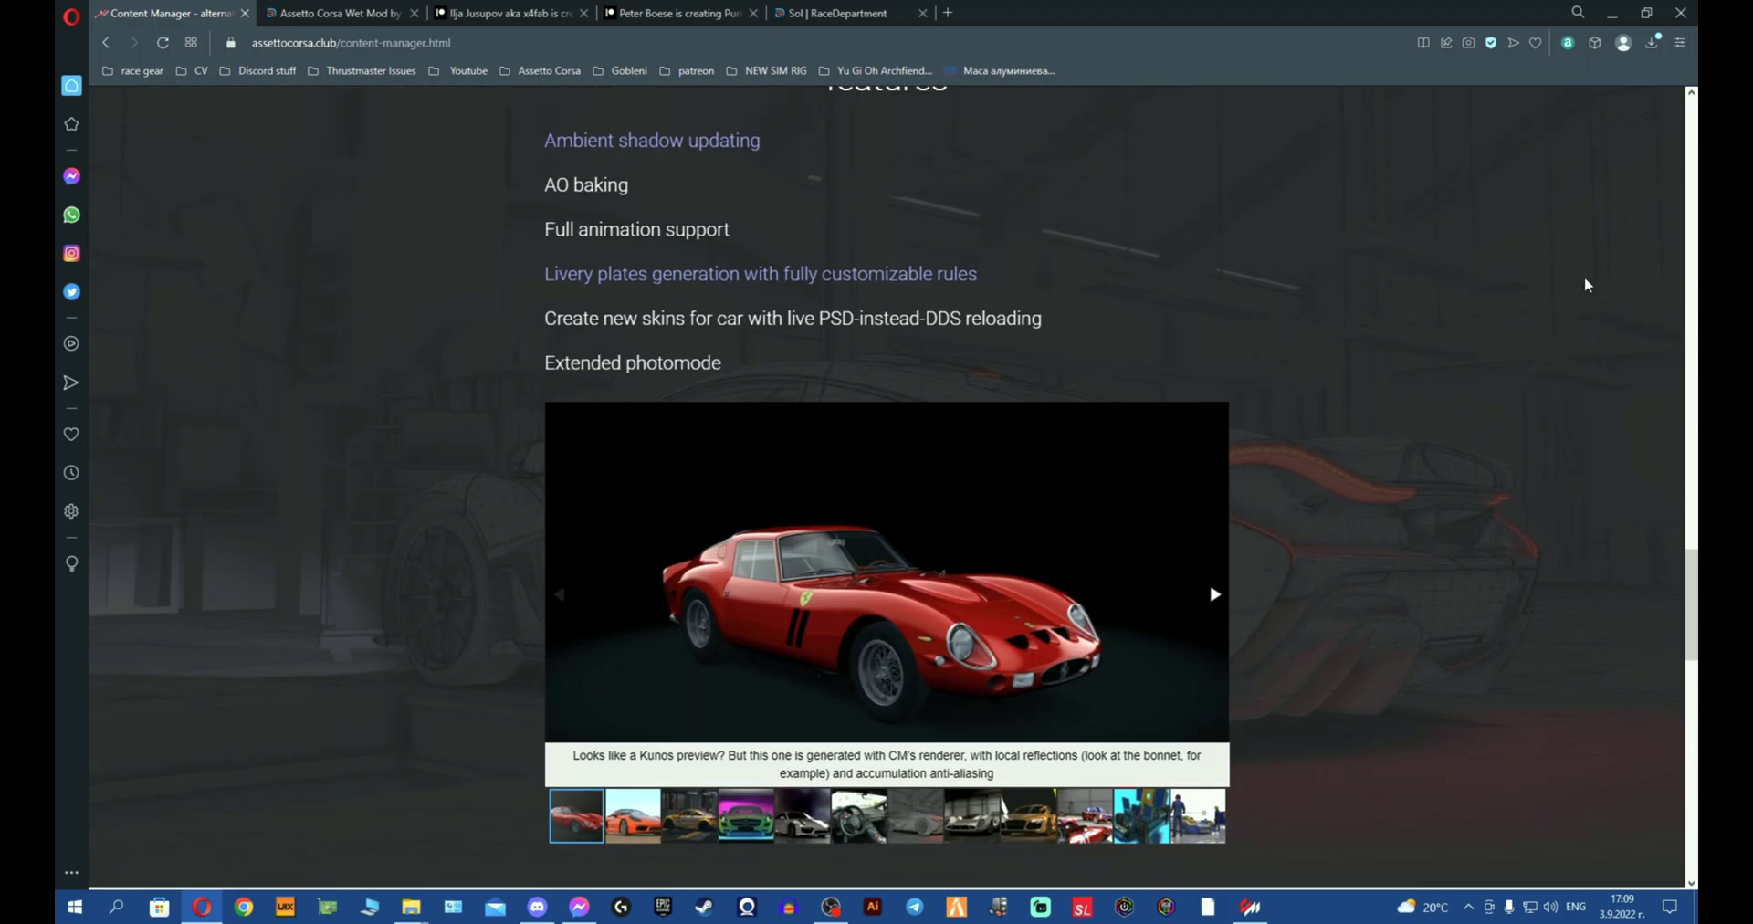
{"action": "scroll", "coordinate": [1657, 385], "scroll_direction": "down", "scroll_amount": 17}
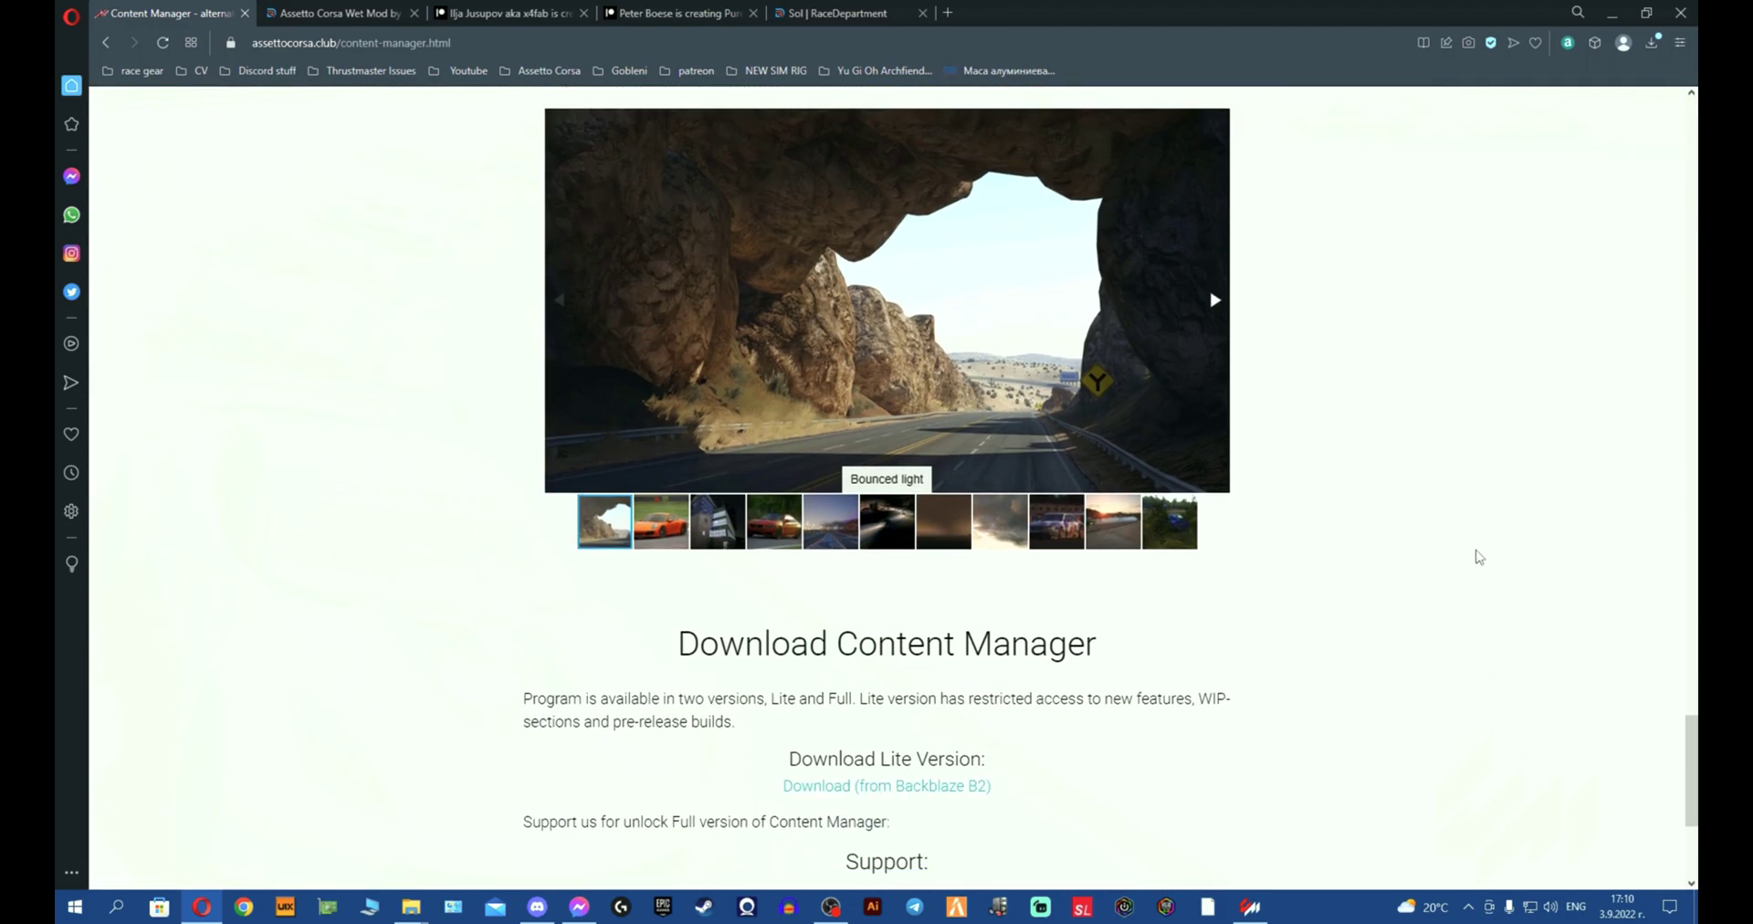
{"action": "scroll", "coordinate": [1347, 401], "scroll_direction": "up", "scroll_amount": 3}
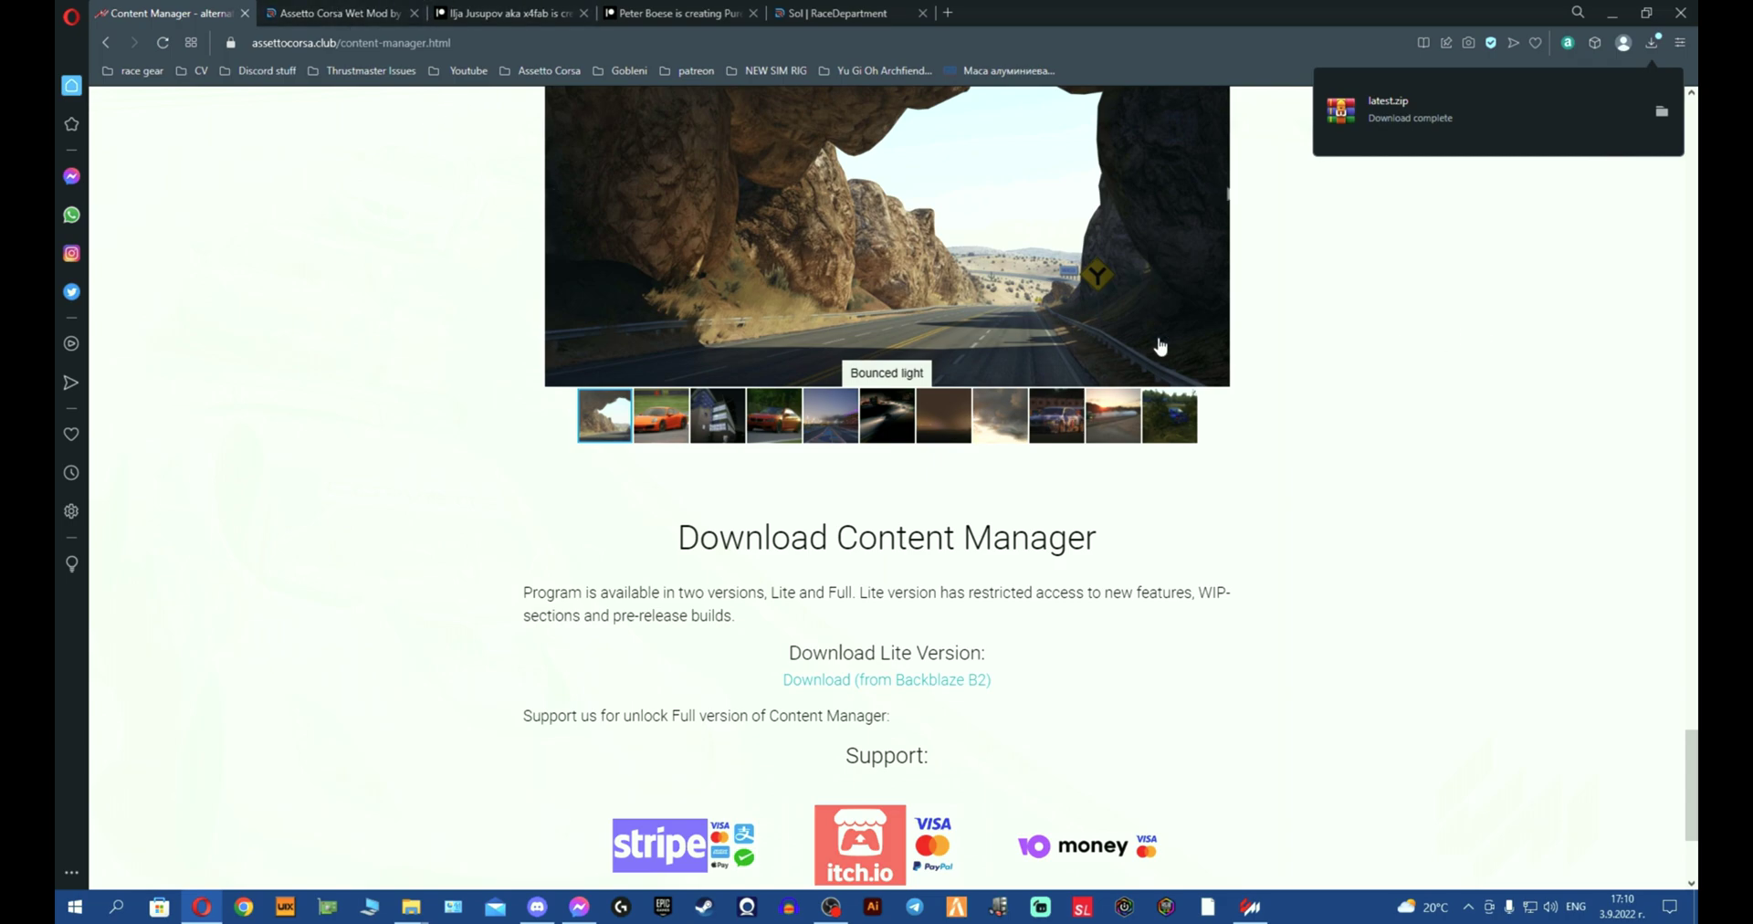
Step: Show latest.zip in the Downloads folder and extract its contents there
{"action": "left_click", "coordinate": [1660, 111]}
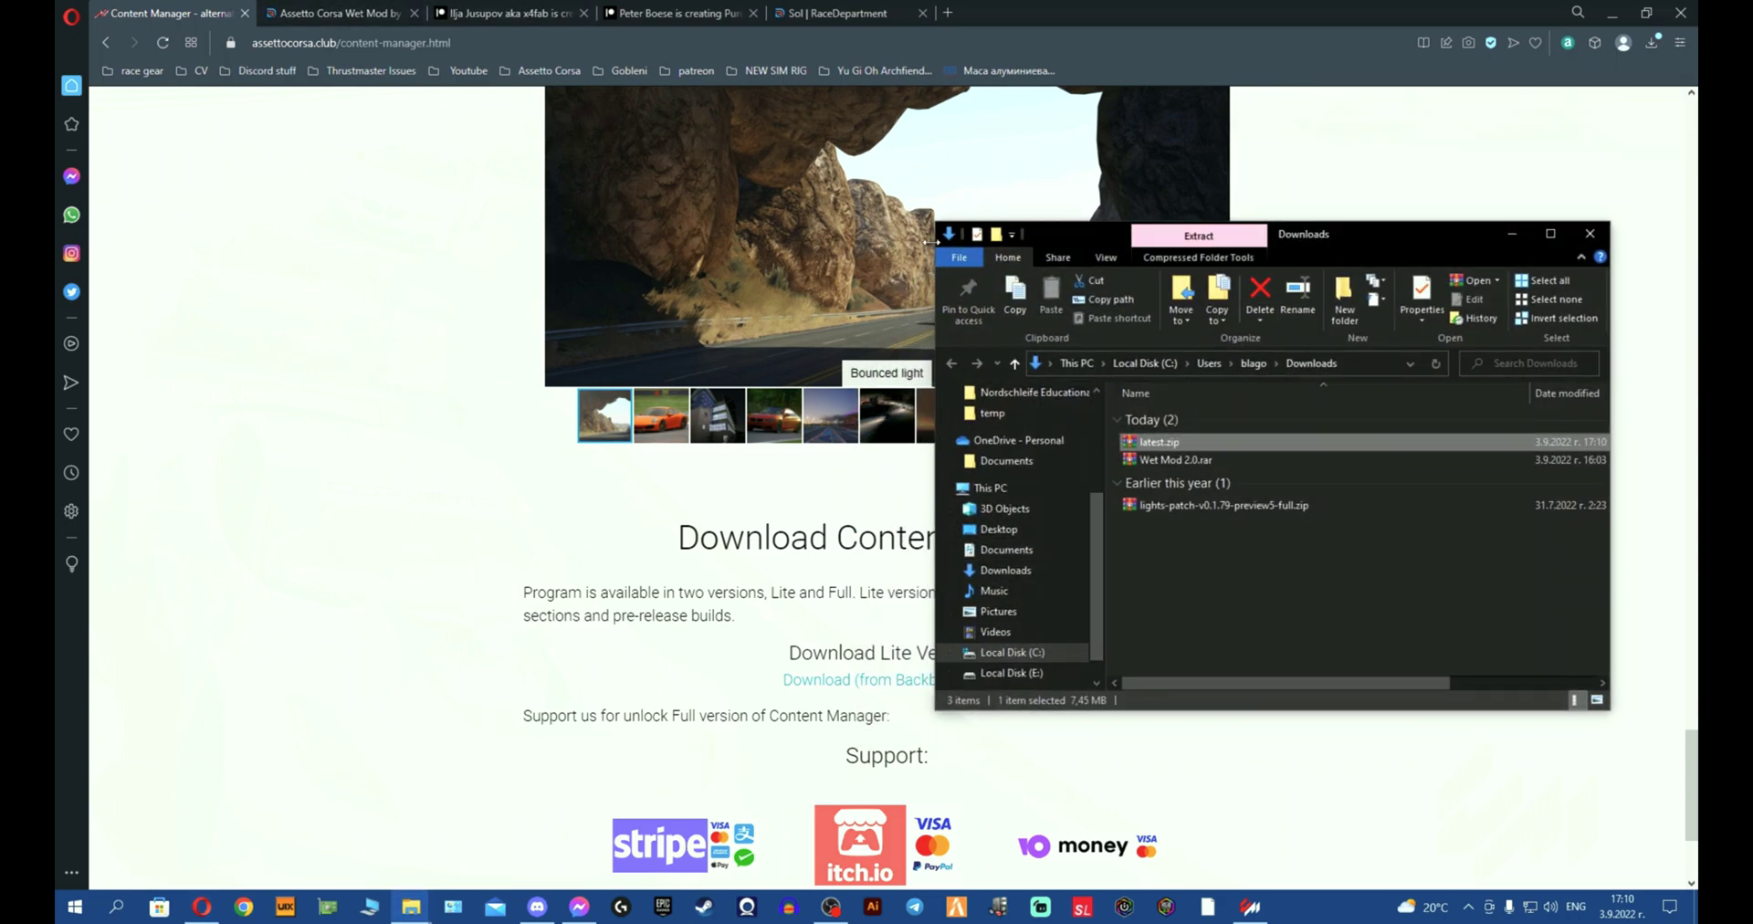
{"action": "left_click_drag", "start_coordinate": [1328, 239], "coordinate": [824, 245]}
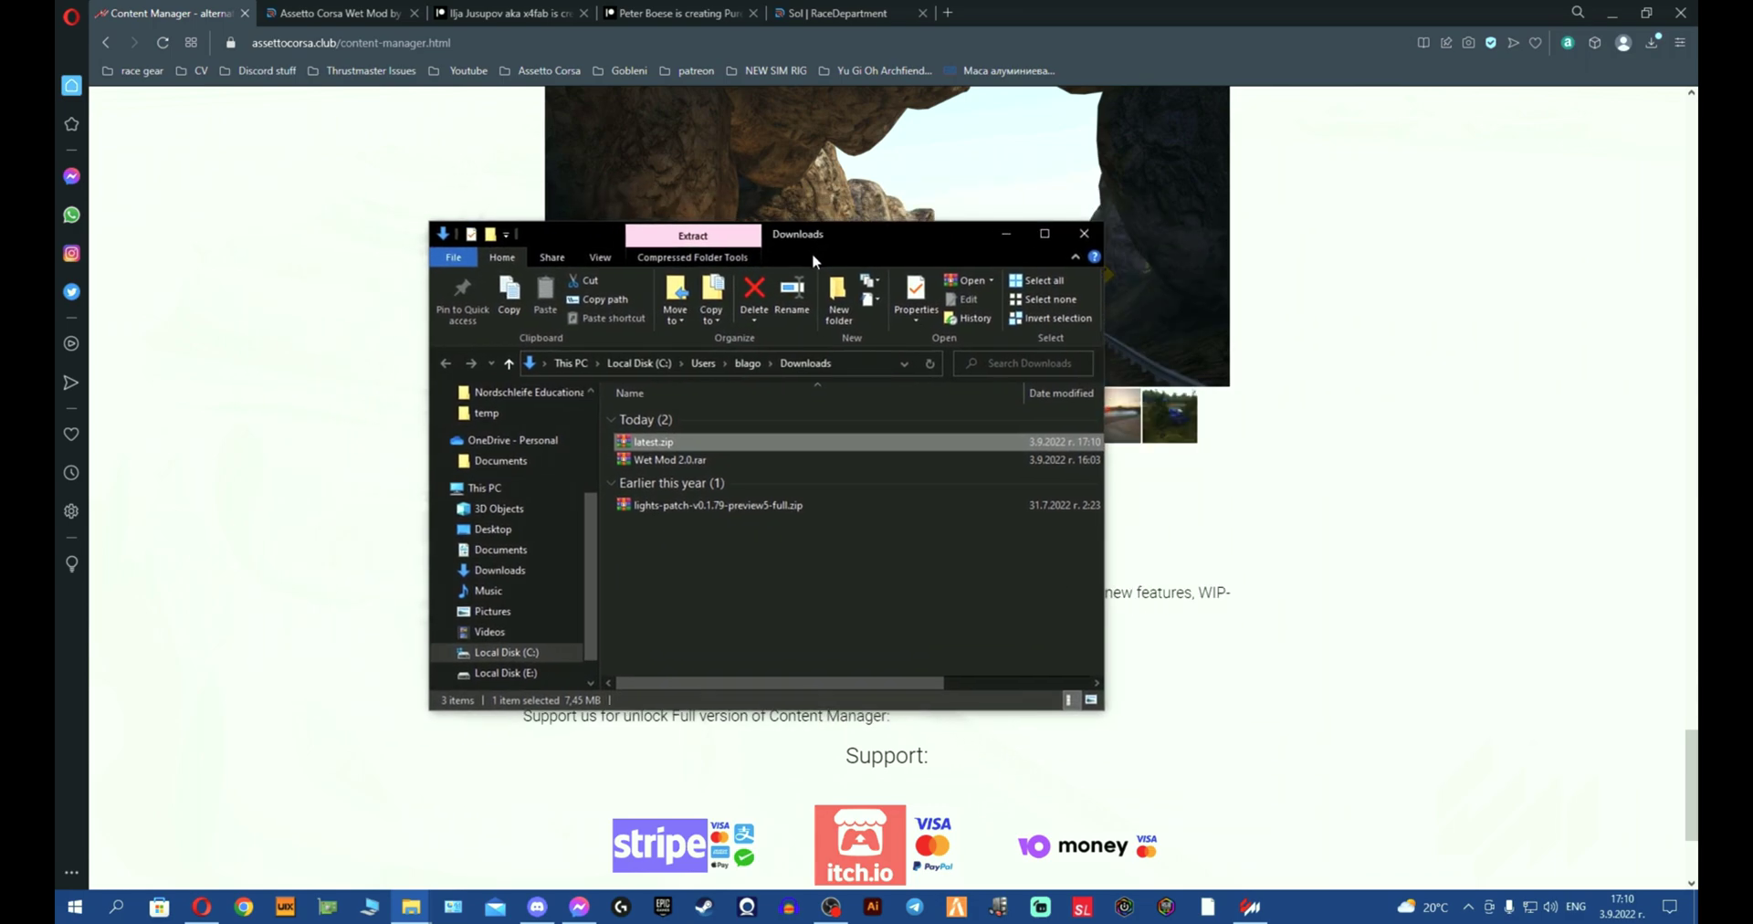
{"action": "right_click", "coordinate": [777, 447]}
{"action": "left_click", "coordinate": [873, 515]}
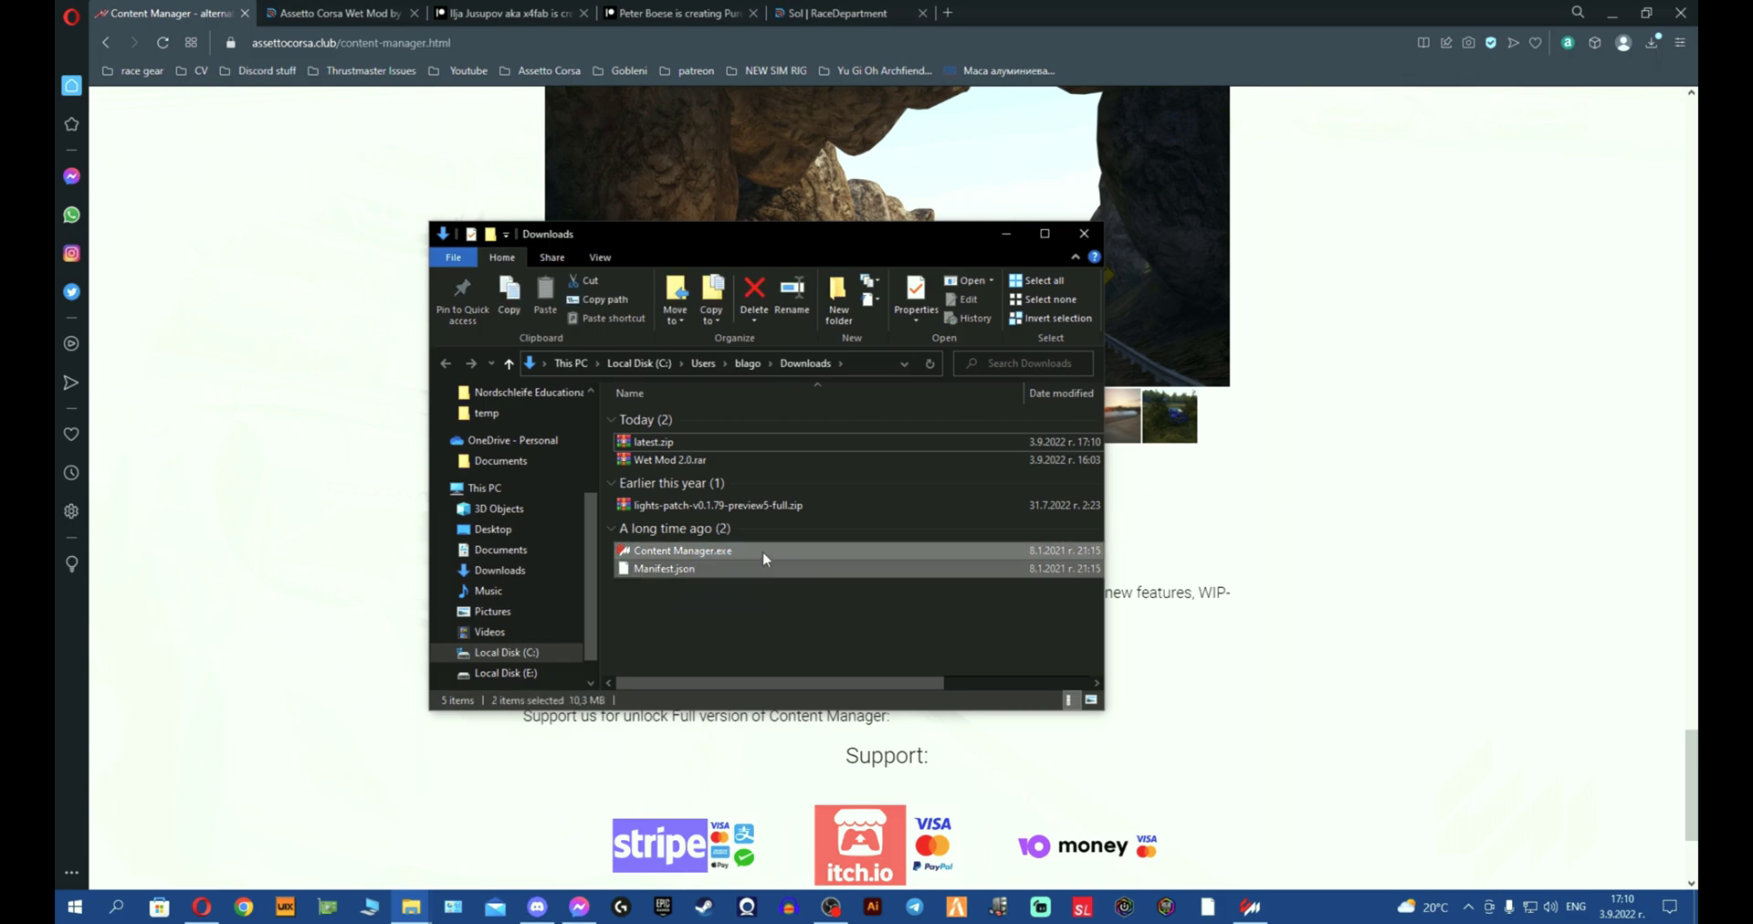
Step: Create a new folder in Downloads and move Content Manager.exe and Manifest.json into it
{"action": "right_click", "coordinate": [715, 612]}
{"action": "mouse_move", "coordinate": [827, 807]}
{"action": "left_click", "coordinate": [1005, 600]}
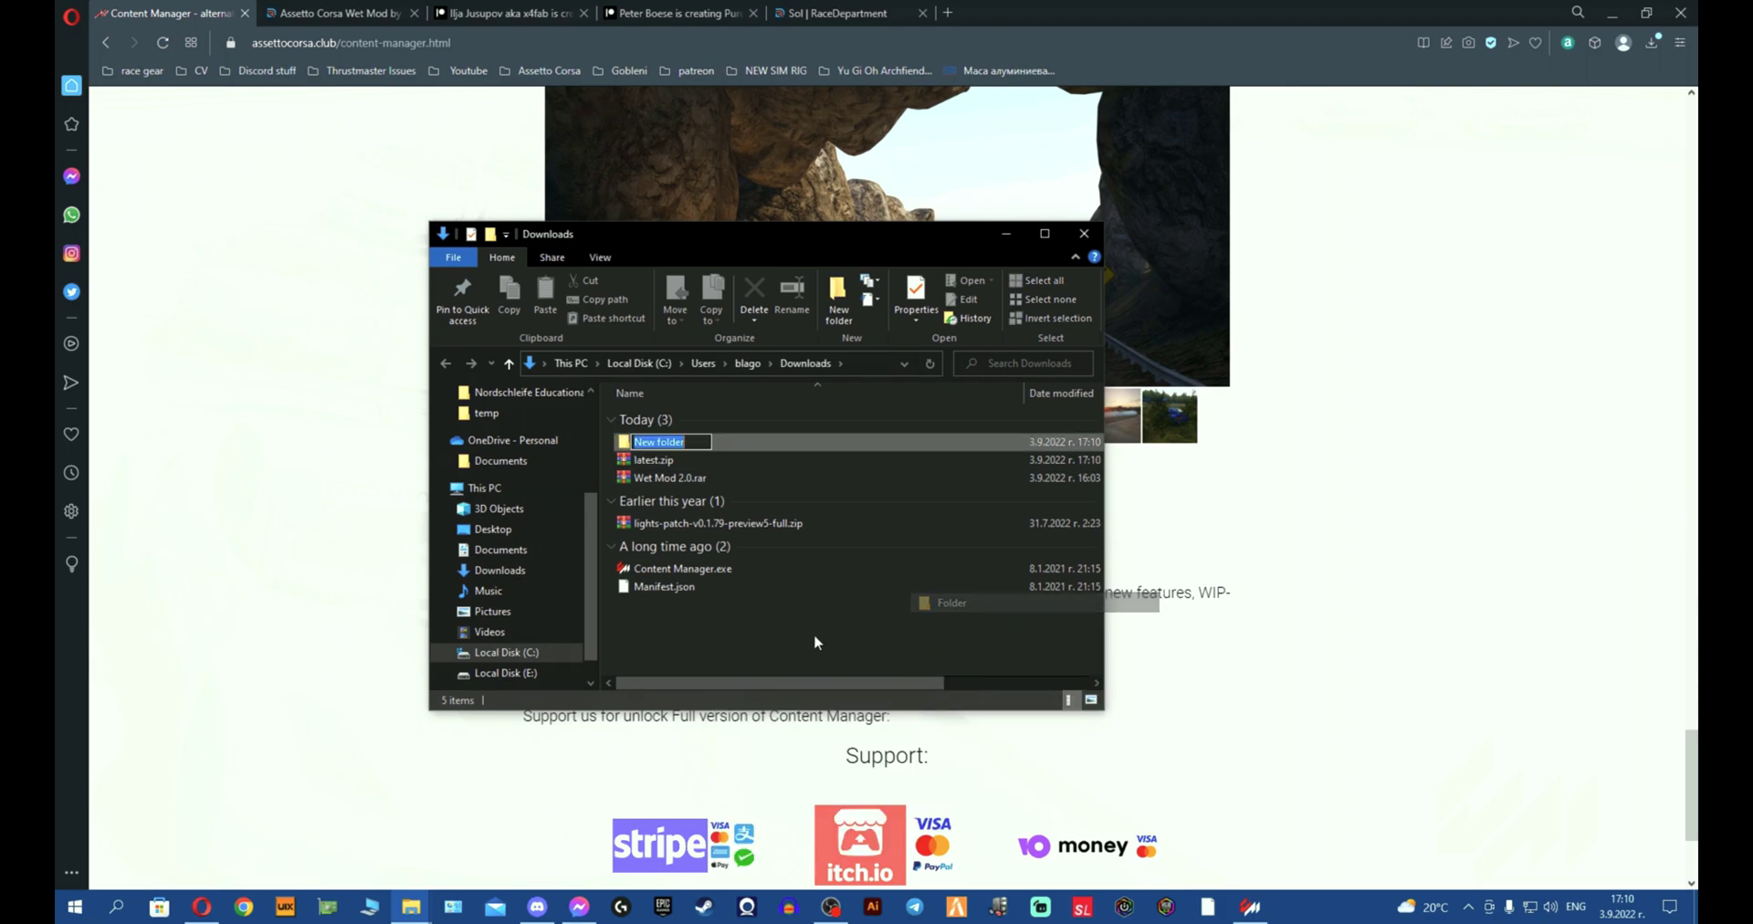
{"action": "left_click", "coordinate": [690, 647]}
{"action": "left_click_drag", "start_coordinate": [689, 646], "coordinate": [786, 450]}
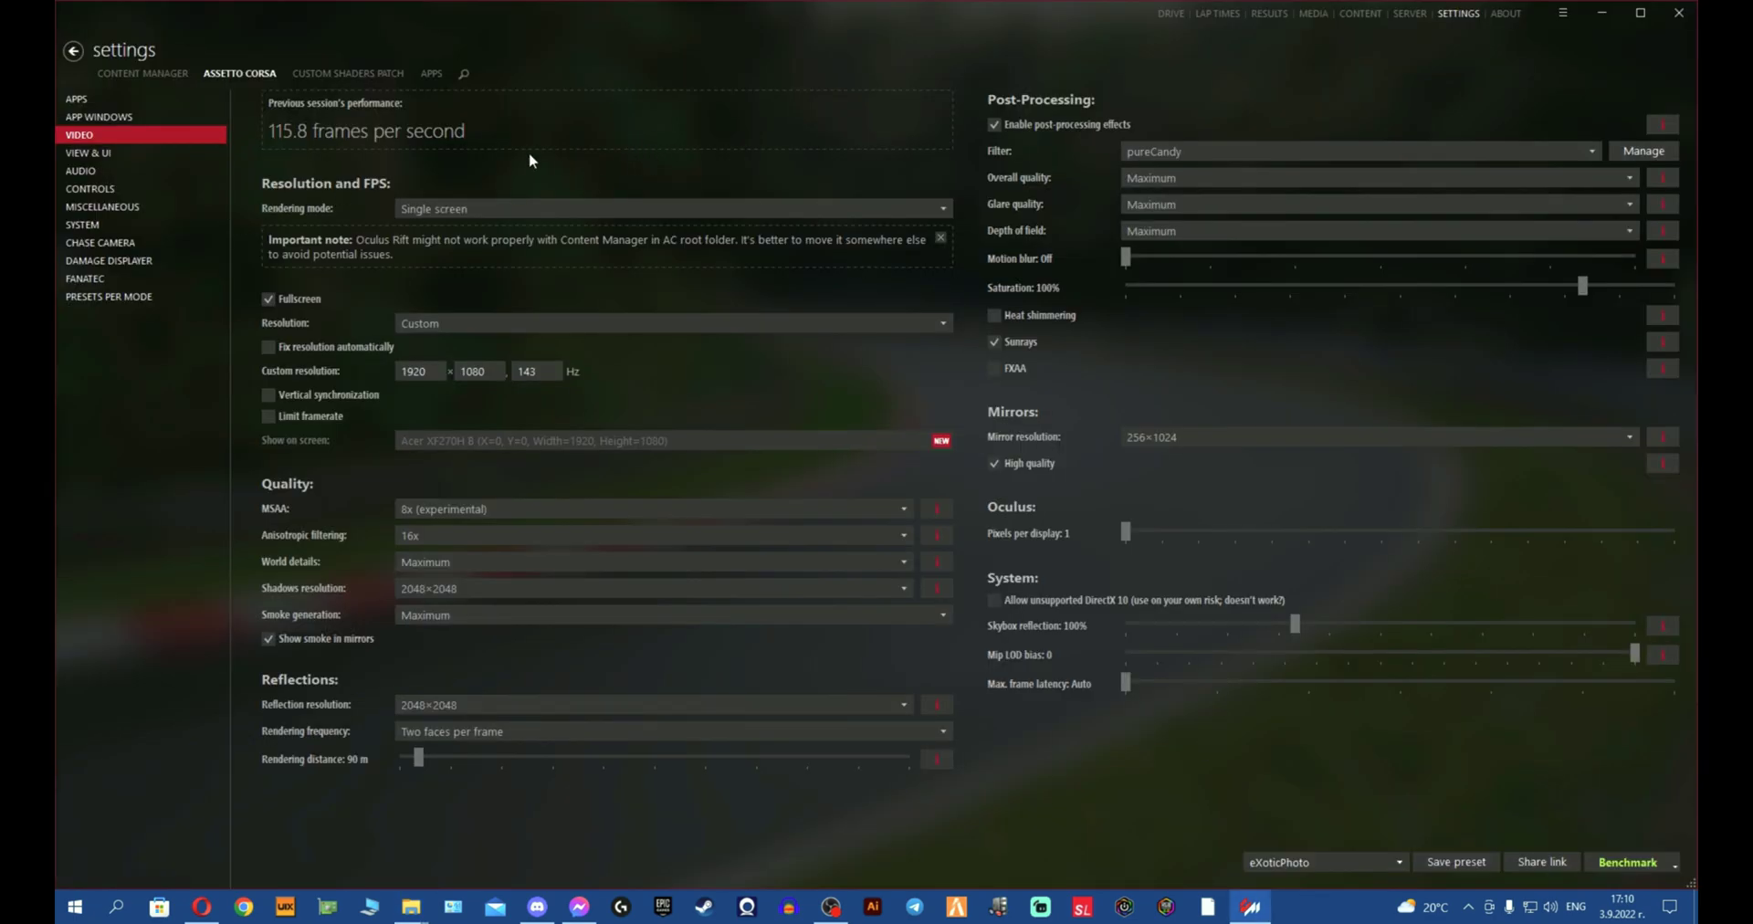
Step: Switch to Content Manager and look through its Drive, Lap Times, Server and Settings pages
{"action": "left_click", "coordinate": [1170, 14]}
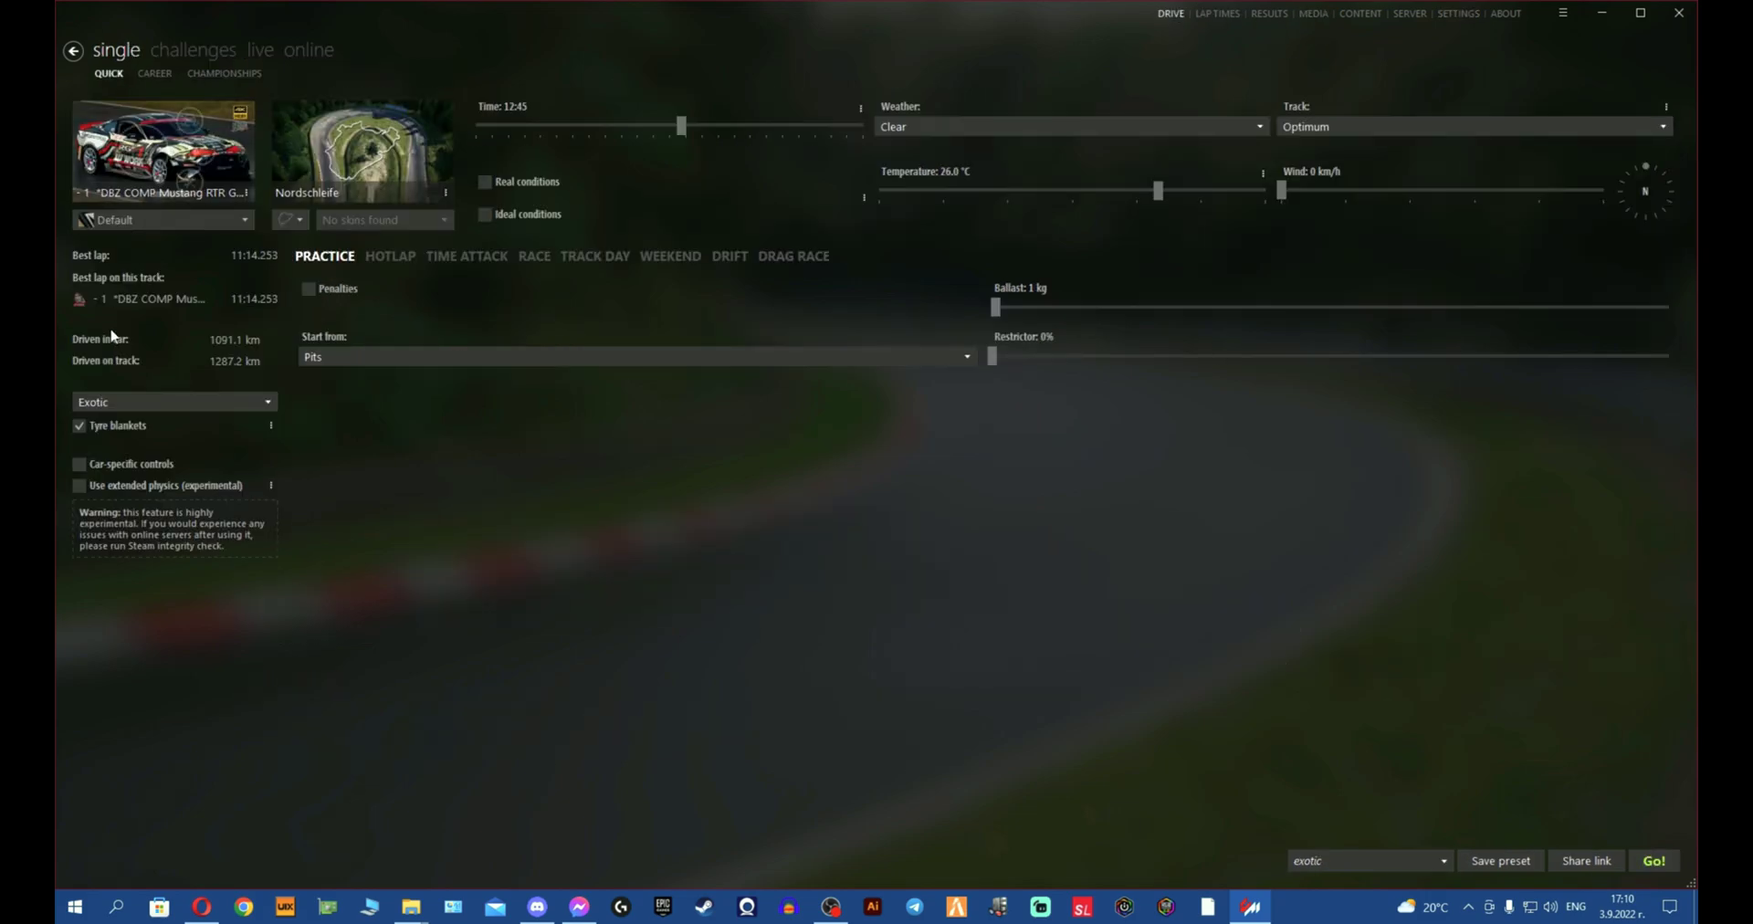
{"action": "left_click", "coordinate": [1219, 14]}
{"action": "left_click", "coordinate": [1414, 14]}
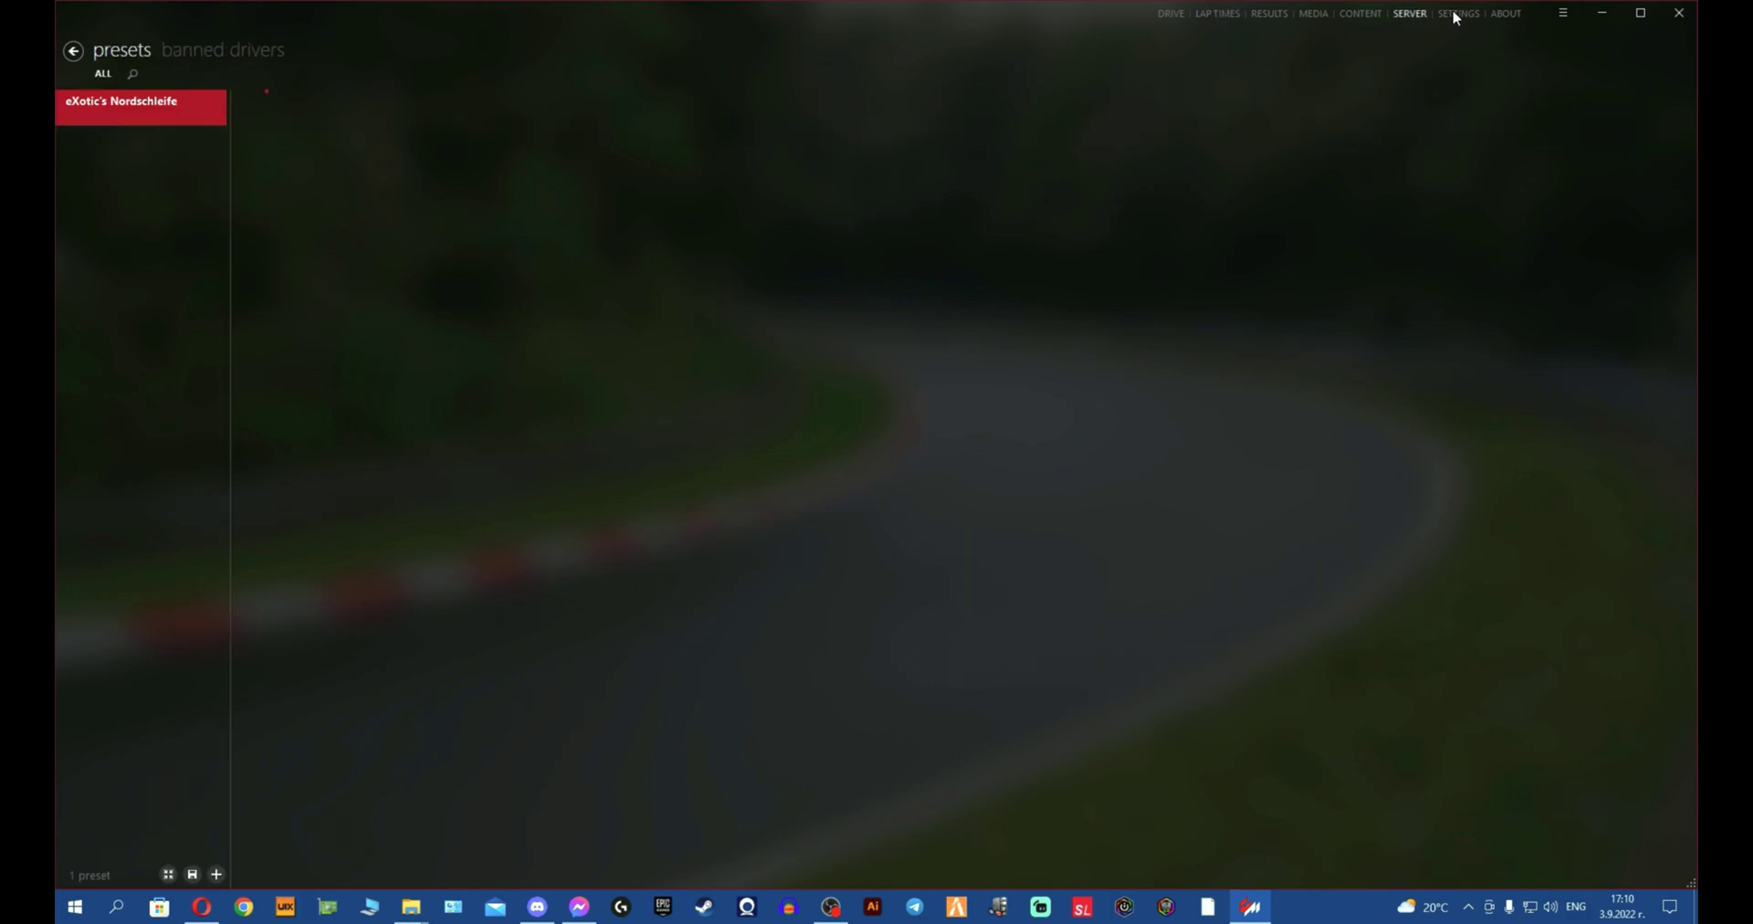
{"action": "left_click", "coordinate": [1458, 14]}
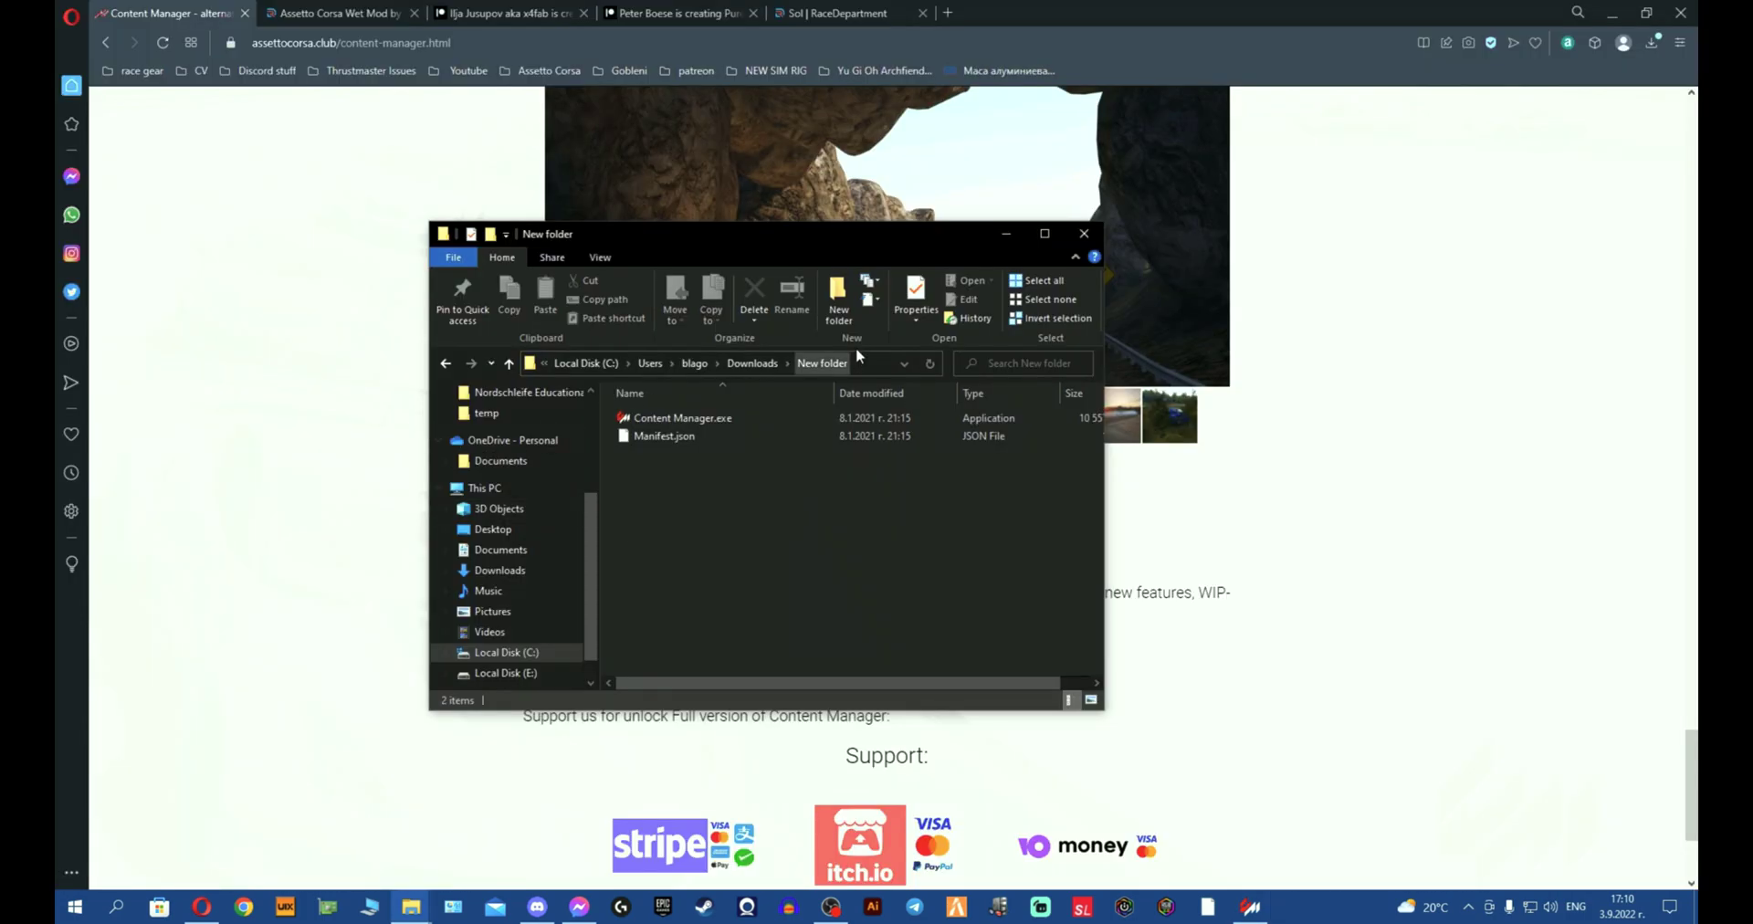
Step: Close the Content Manager web page and look over the Assetto Corsa Wet Mod 2.0 download page on RaceDepartment
{"action": "left_click", "coordinate": [1004, 239]}
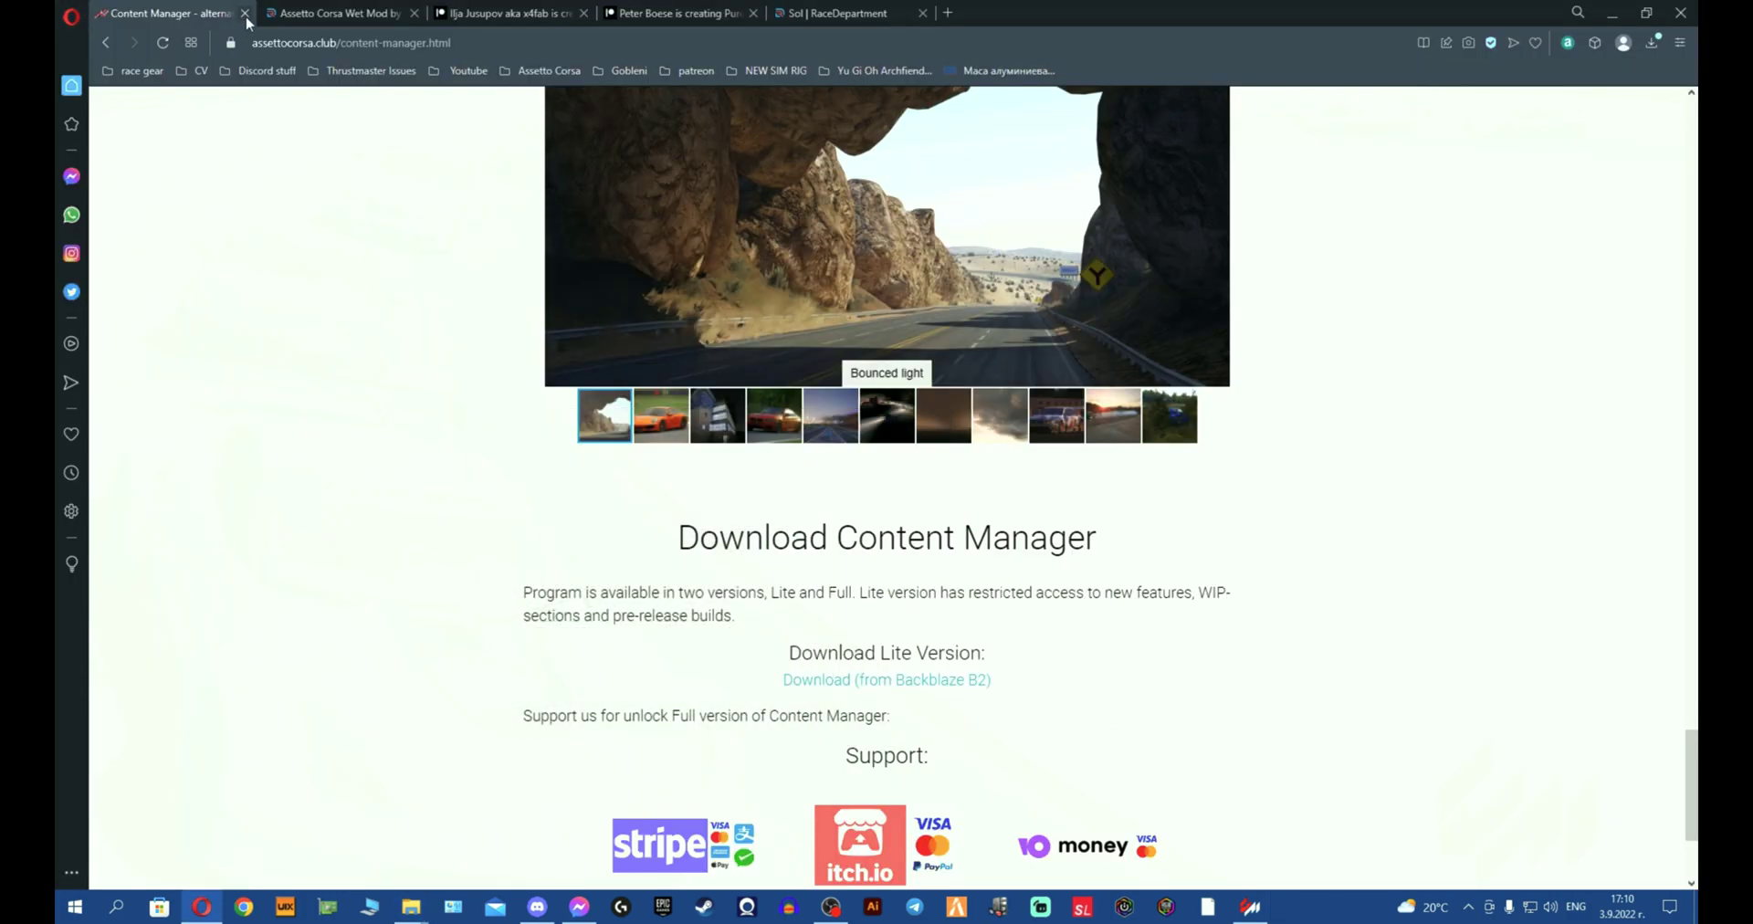
{"action": "left_click", "coordinate": [245, 13]}
{"action": "scroll", "coordinate": [1264, 513], "scroll_direction": "down", "scroll_amount": 10}
{"action": "scroll", "coordinate": [1555, 349], "scroll_direction": "up", "scroll_amount": 10}
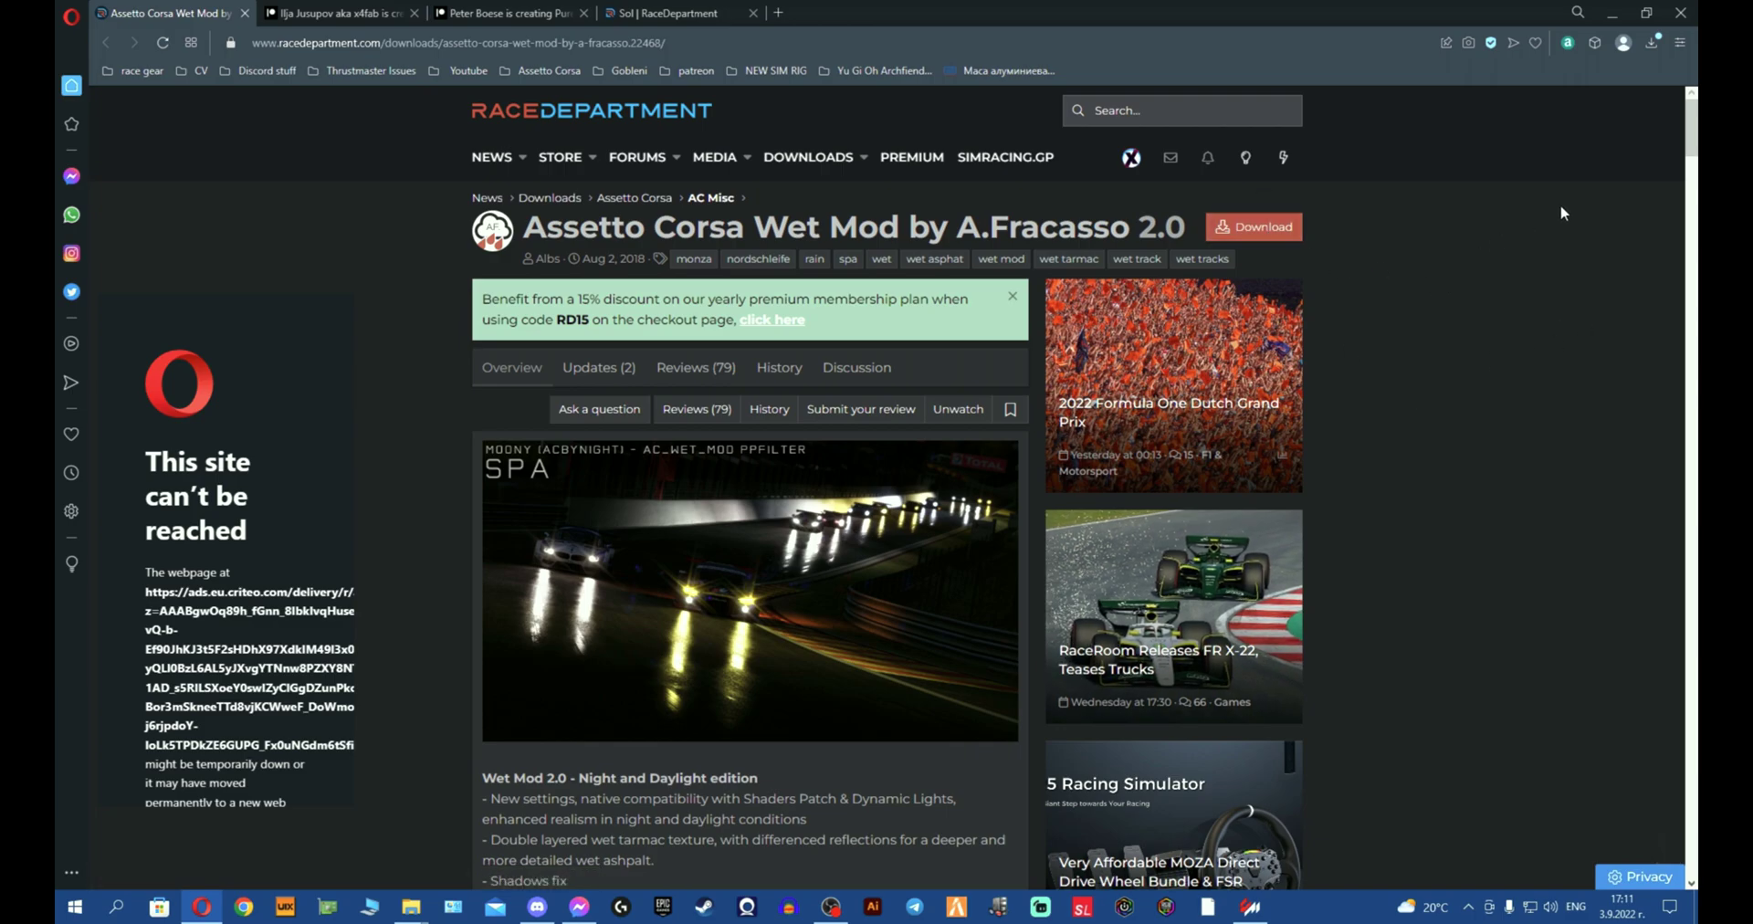
Step: Bring up the Downloads and assettocorsa folder windows and arrange them side by side
{"action": "mouse_move", "coordinate": [423, 913]}
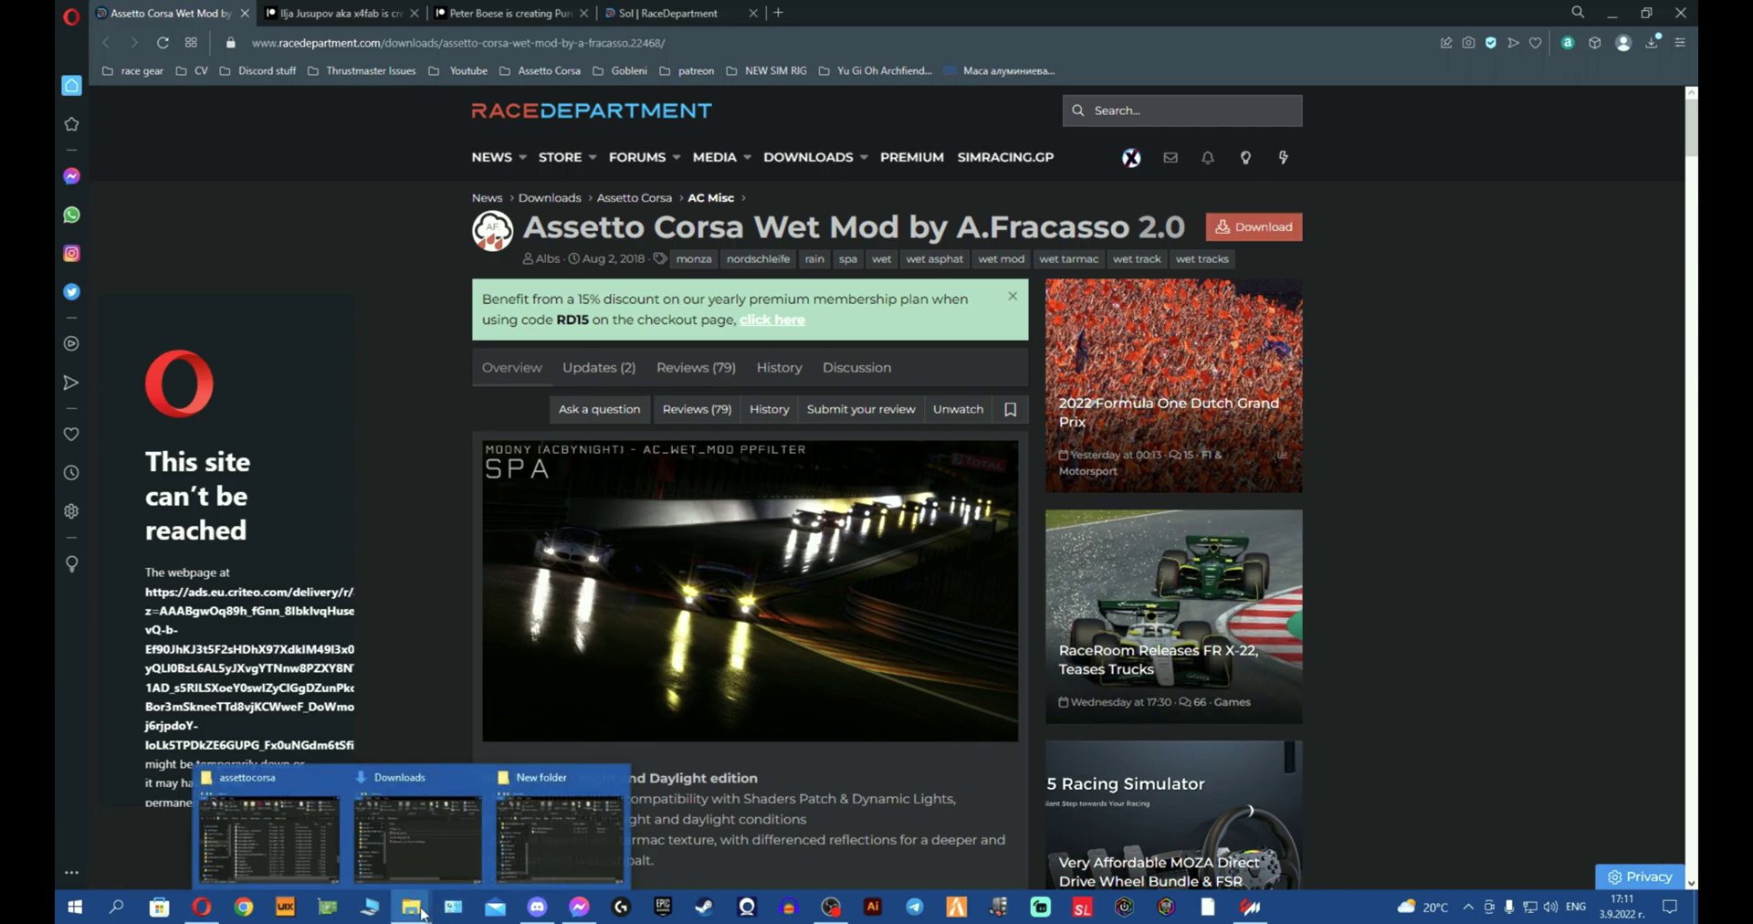
{"action": "left_click", "coordinate": [417, 835]}
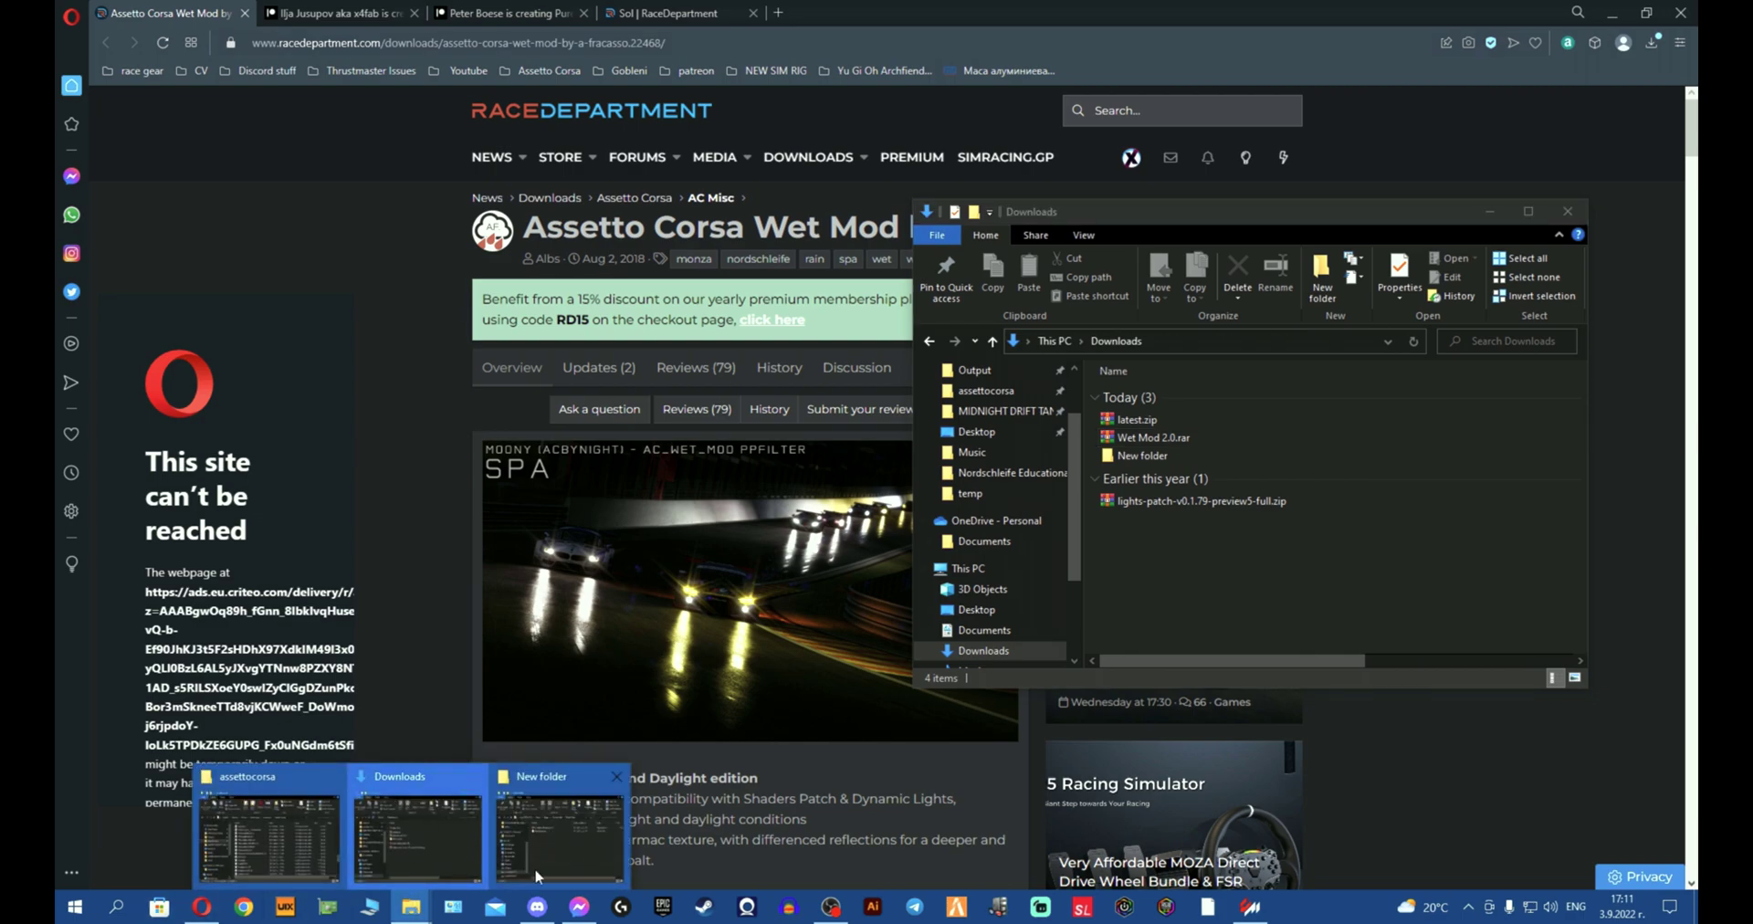
{"action": "left_click", "coordinate": [269, 832]}
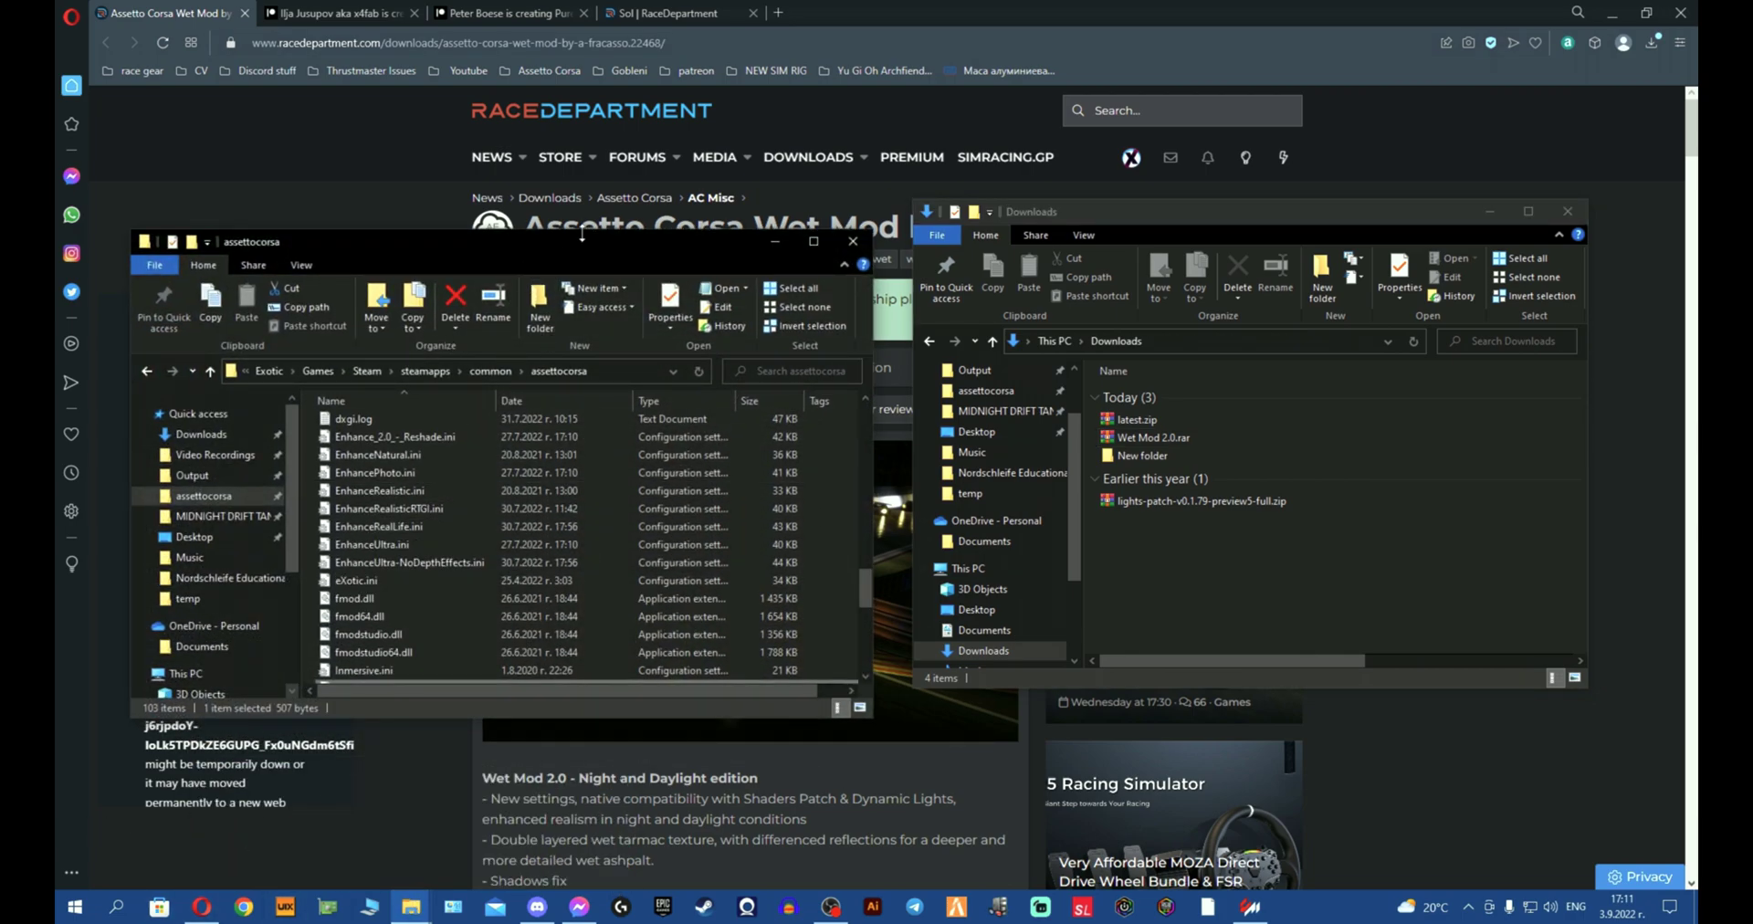
{"action": "left_click_drag", "start_coordinate": [578, 234], "coordinate": [506, 150]}
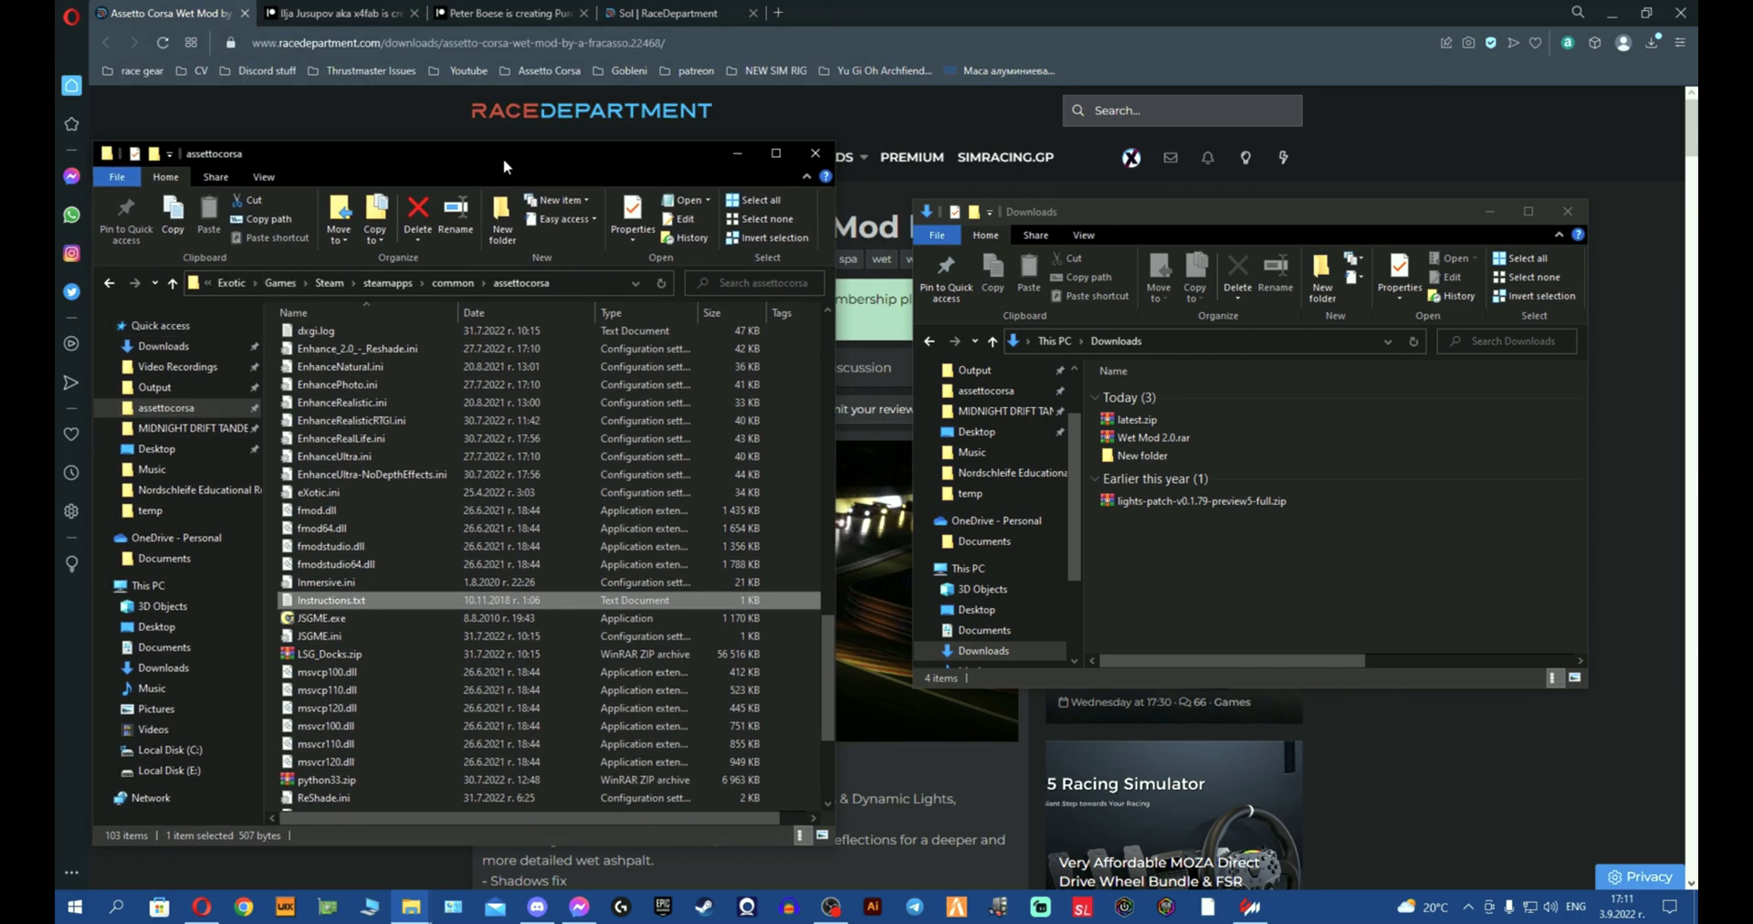
{"action": "mouse_move", "coordinate": [507, 144]}
{"action": "left_mouse_down"}
{"action": "mouse_move", "coordinate": [508, 226]}
{"action": "mouse_move", "coordinate": [564, 193]}
{"action": "mouse_move", "coordinate": [538, 146]}
{"action": "left_mouse_up"}
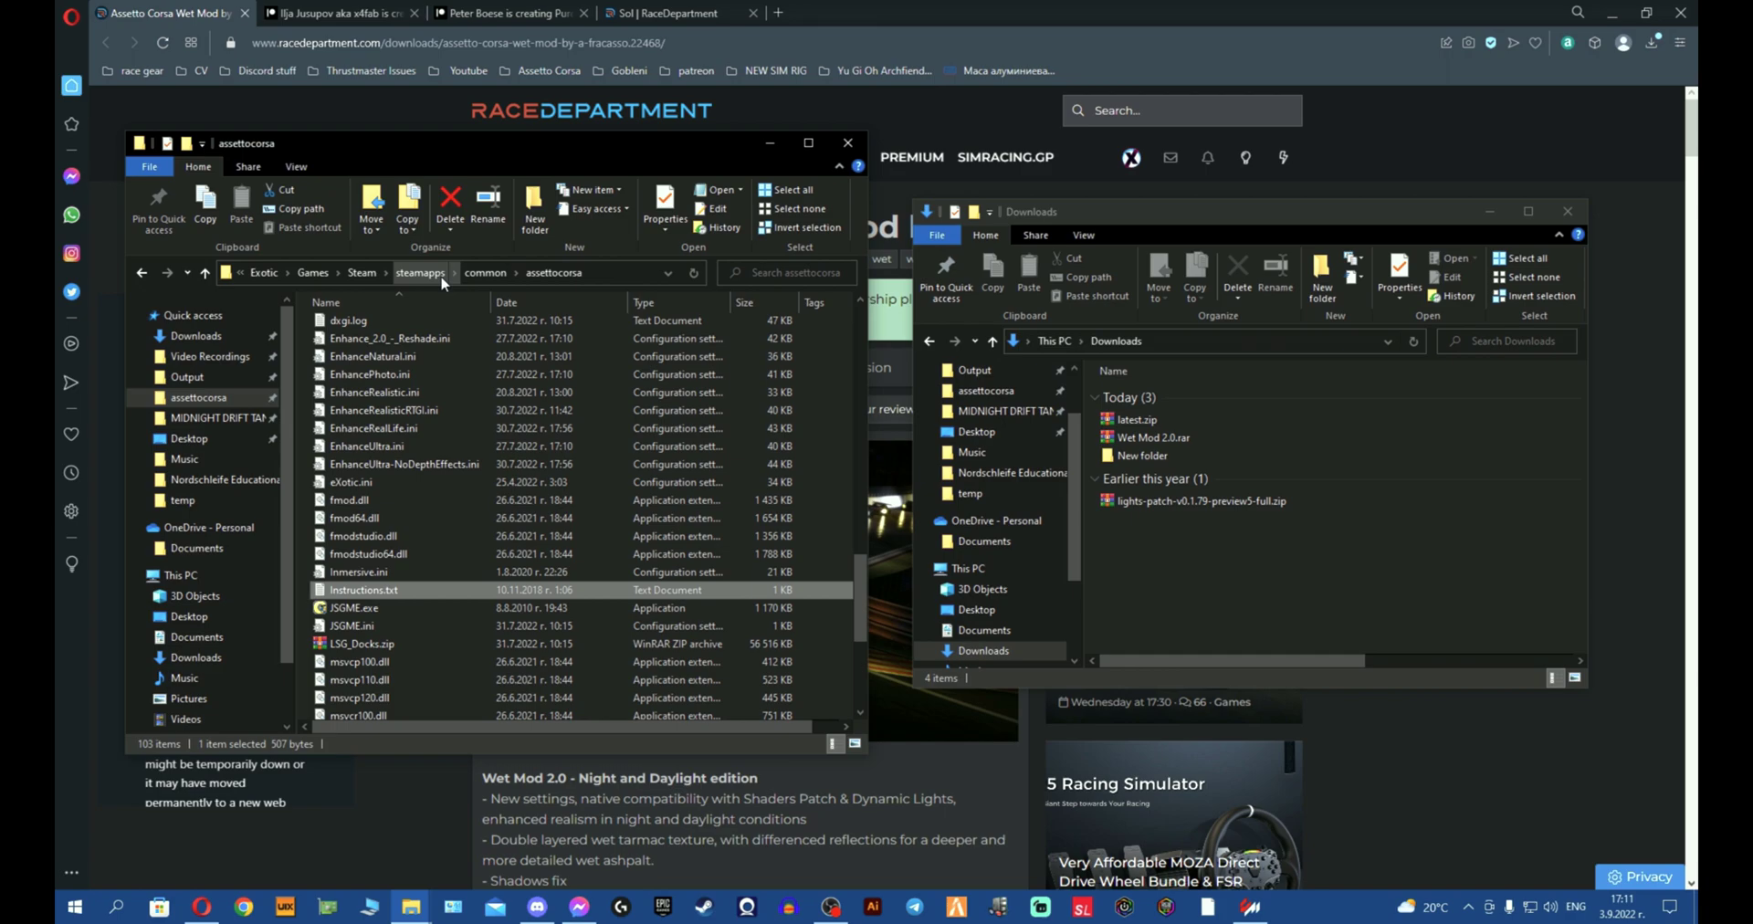
Step: Browse from the Steam folder through steamapps and common to assettocorsa and look through the game folder's files
{"action": "left_click", "coordinate": [362, 272]}
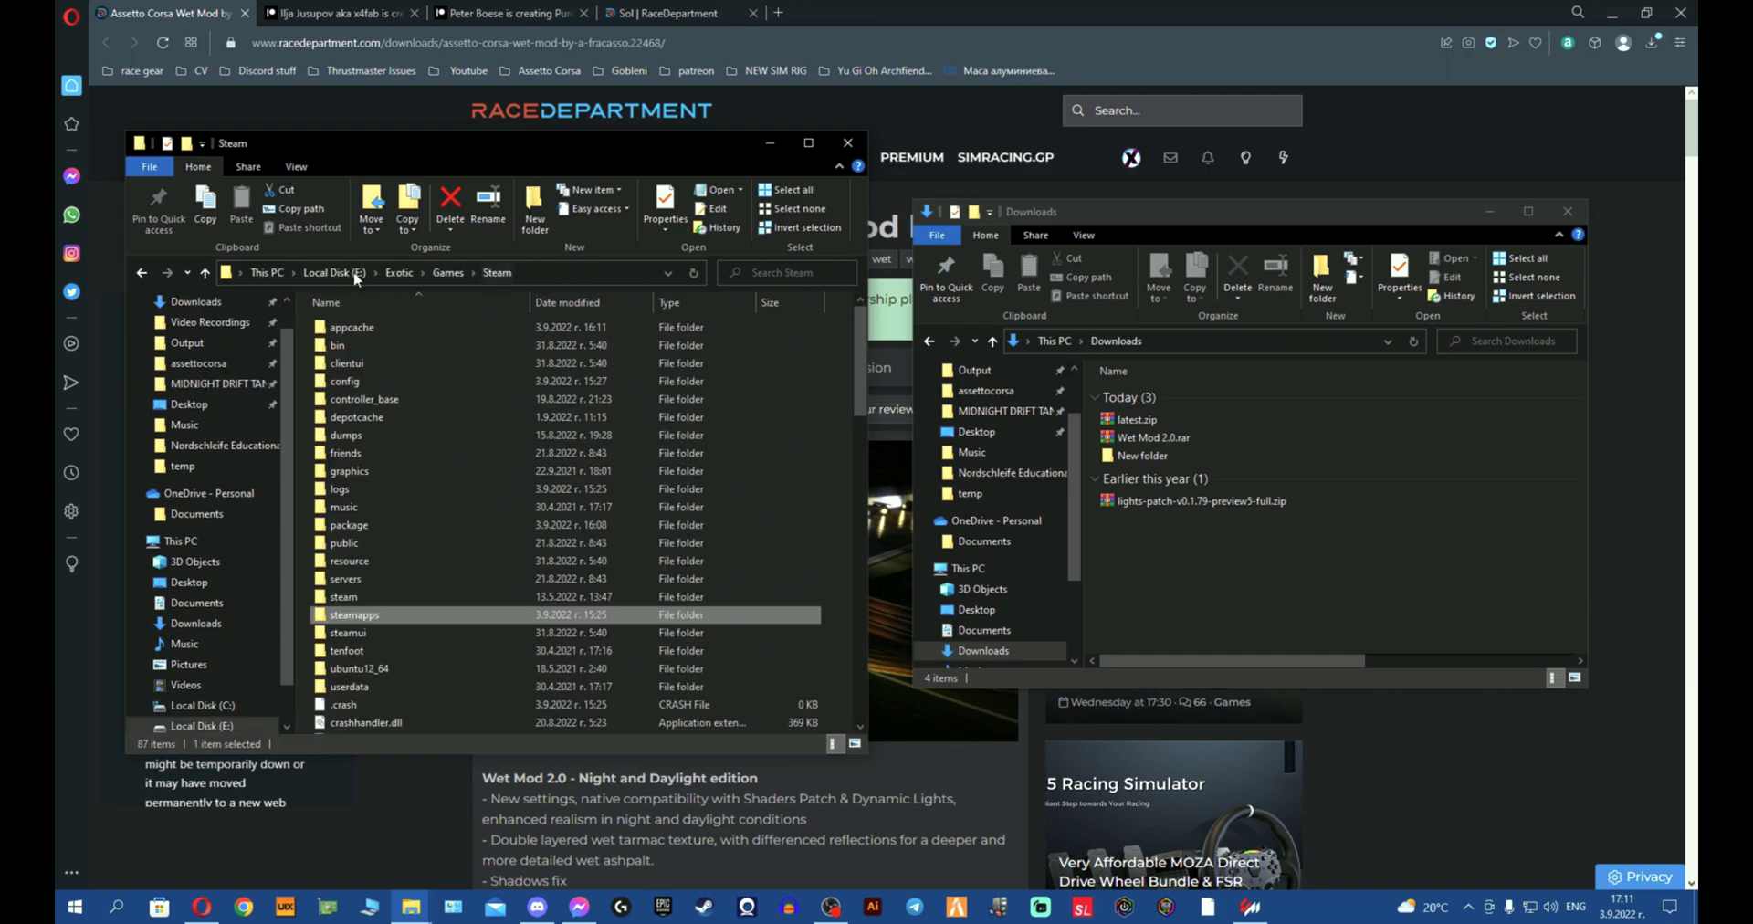
{"action": "double_click", "coordinate": [425, 453]}
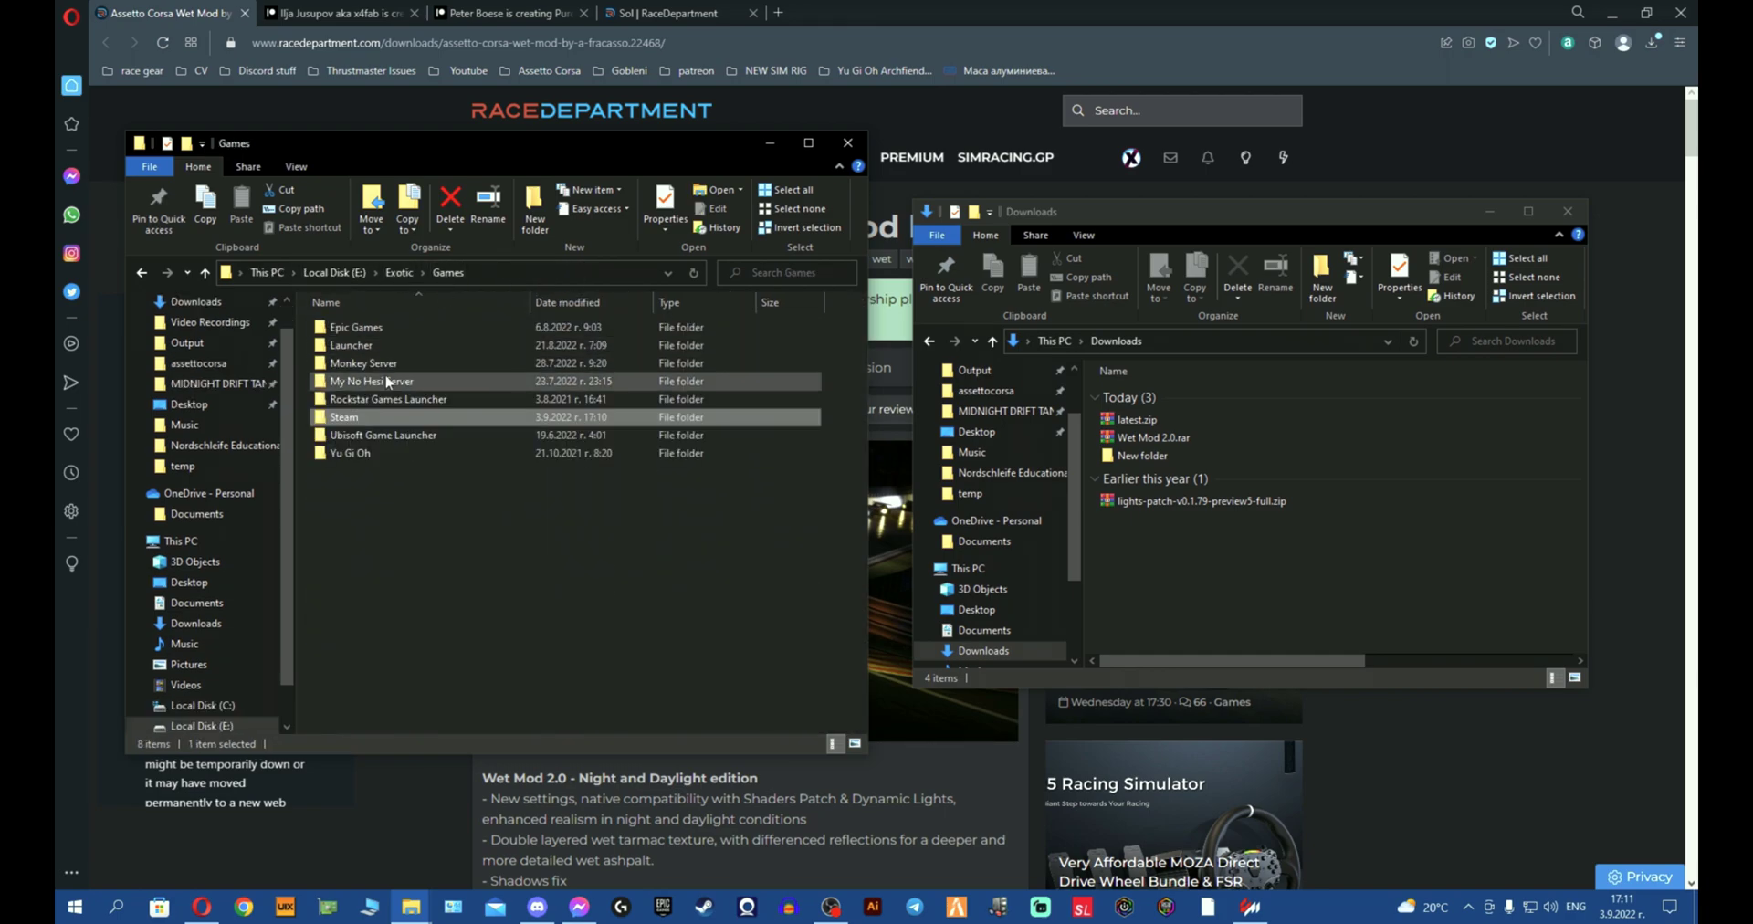
{"action": "key", "text": "alt+Left"}
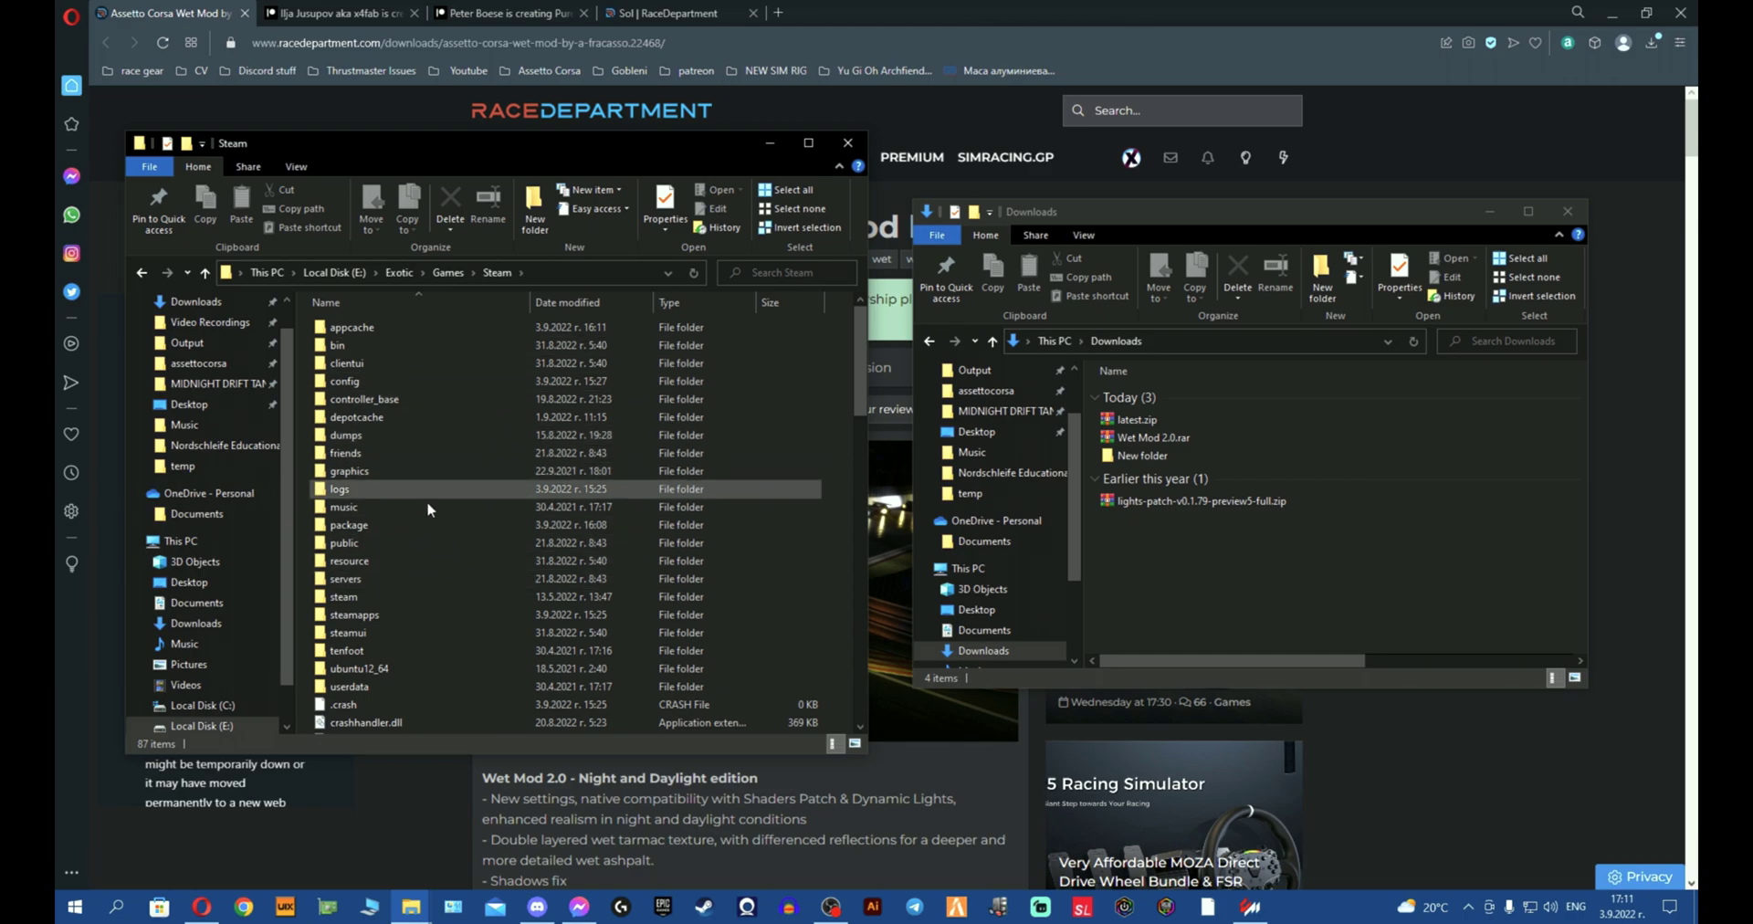
{"action": "left_click", "coordinate": [395, 619]}
{"action": "double_click", "coordinate": [395, 614]}
{"action": "double_click", "coordinate": [356, 327]}
{"action": "double_click", "coordinate": [365, 345]}
{"action": "scroll", "coordinate": [431, 469], "scroll_direction": "down", "scroll_amount": 15}
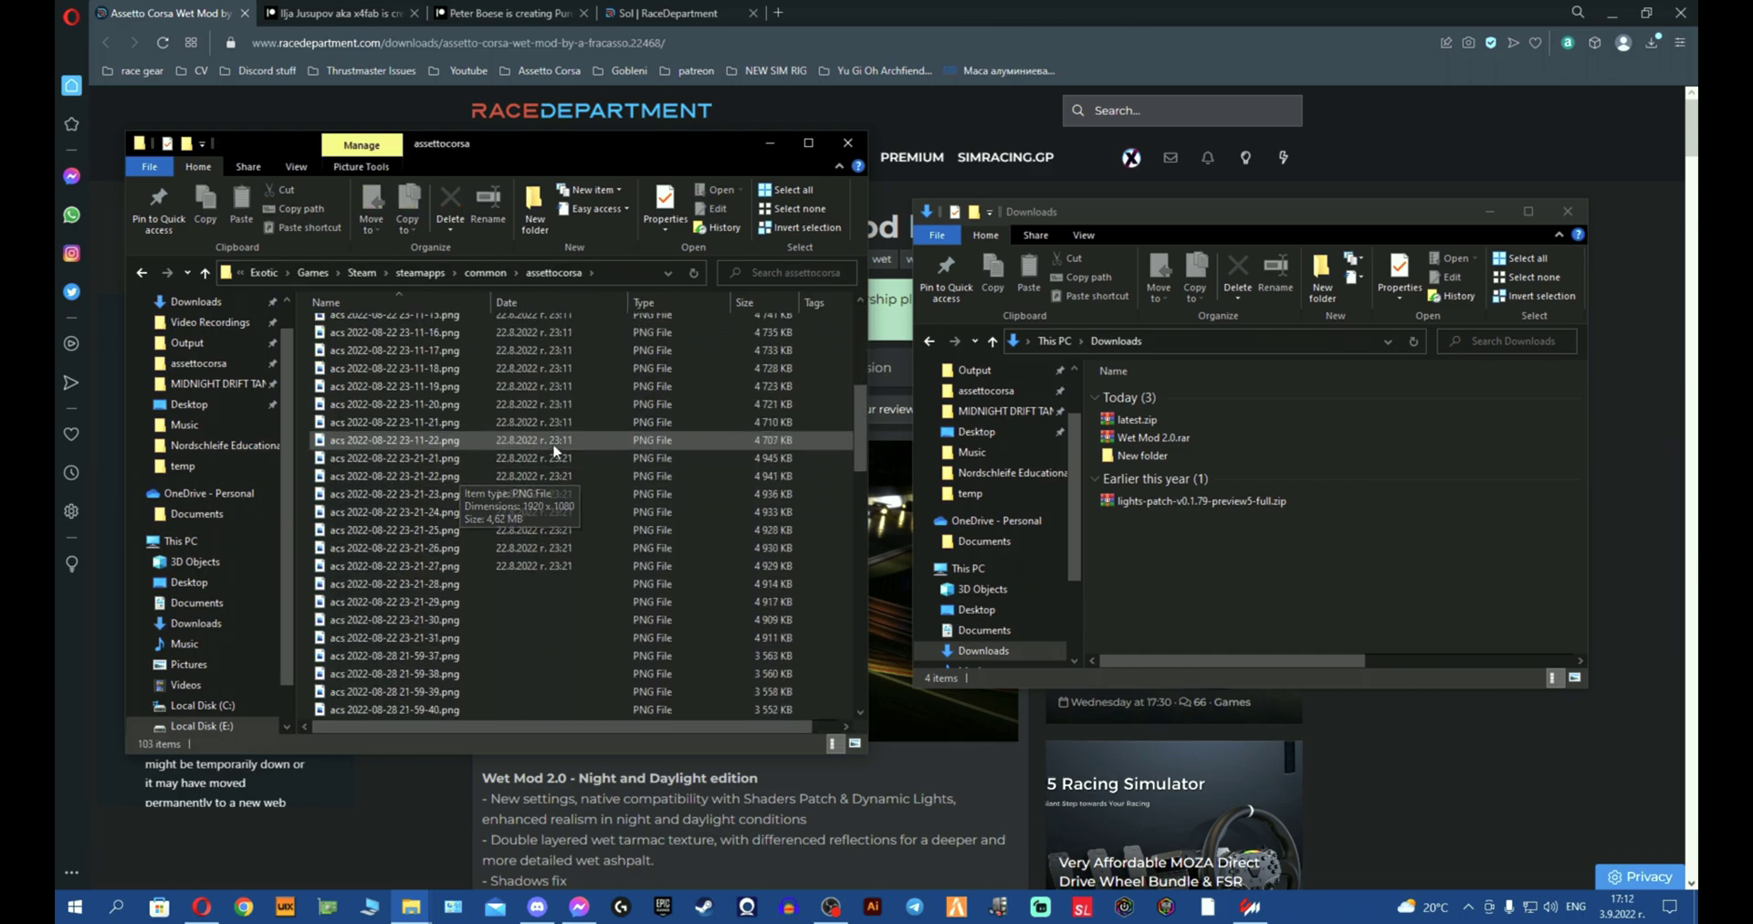
{"action": "scroll", "coordinate": [465, 399], "scroll_direction": "up", "scroll_amount": 3}
{"action": "scroll", "coordinate": [544, 475], "scroll_direction": "down", "scroll_amount": 7}
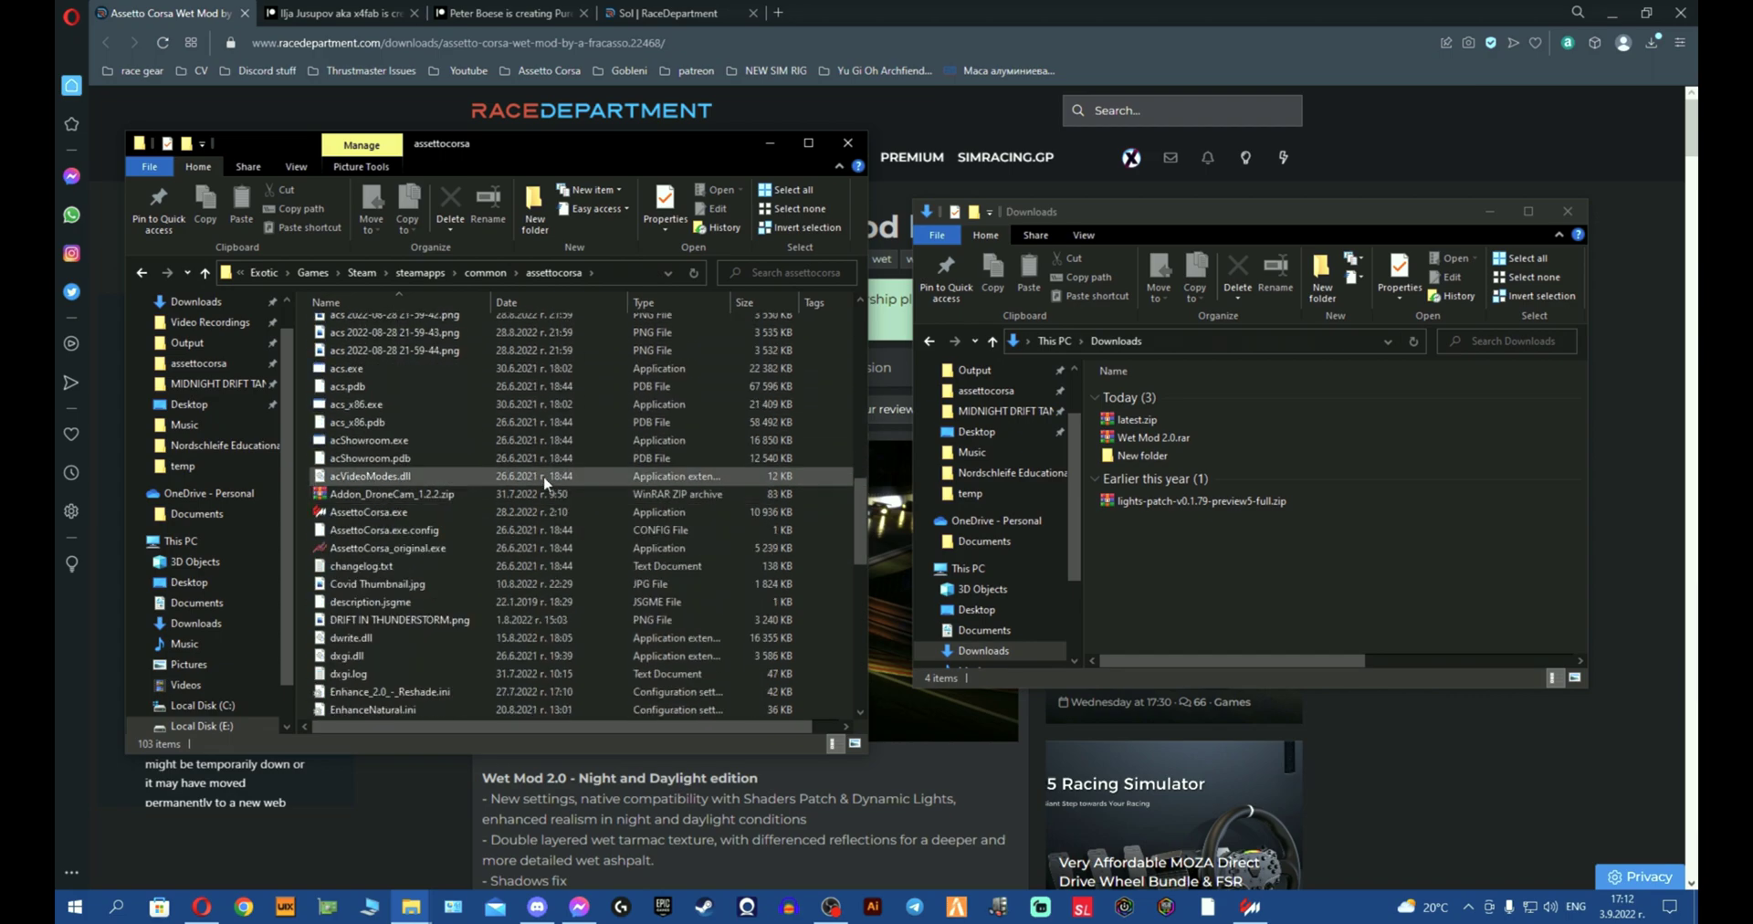
Step: Open Wet Mod 2.0.rar from Downloads, select MODS, Instructions.txt and JSGME.exe, and close the archive to return to the assettocorsa folder
{"action": "left_click", "coordinate": [1267, 560]}
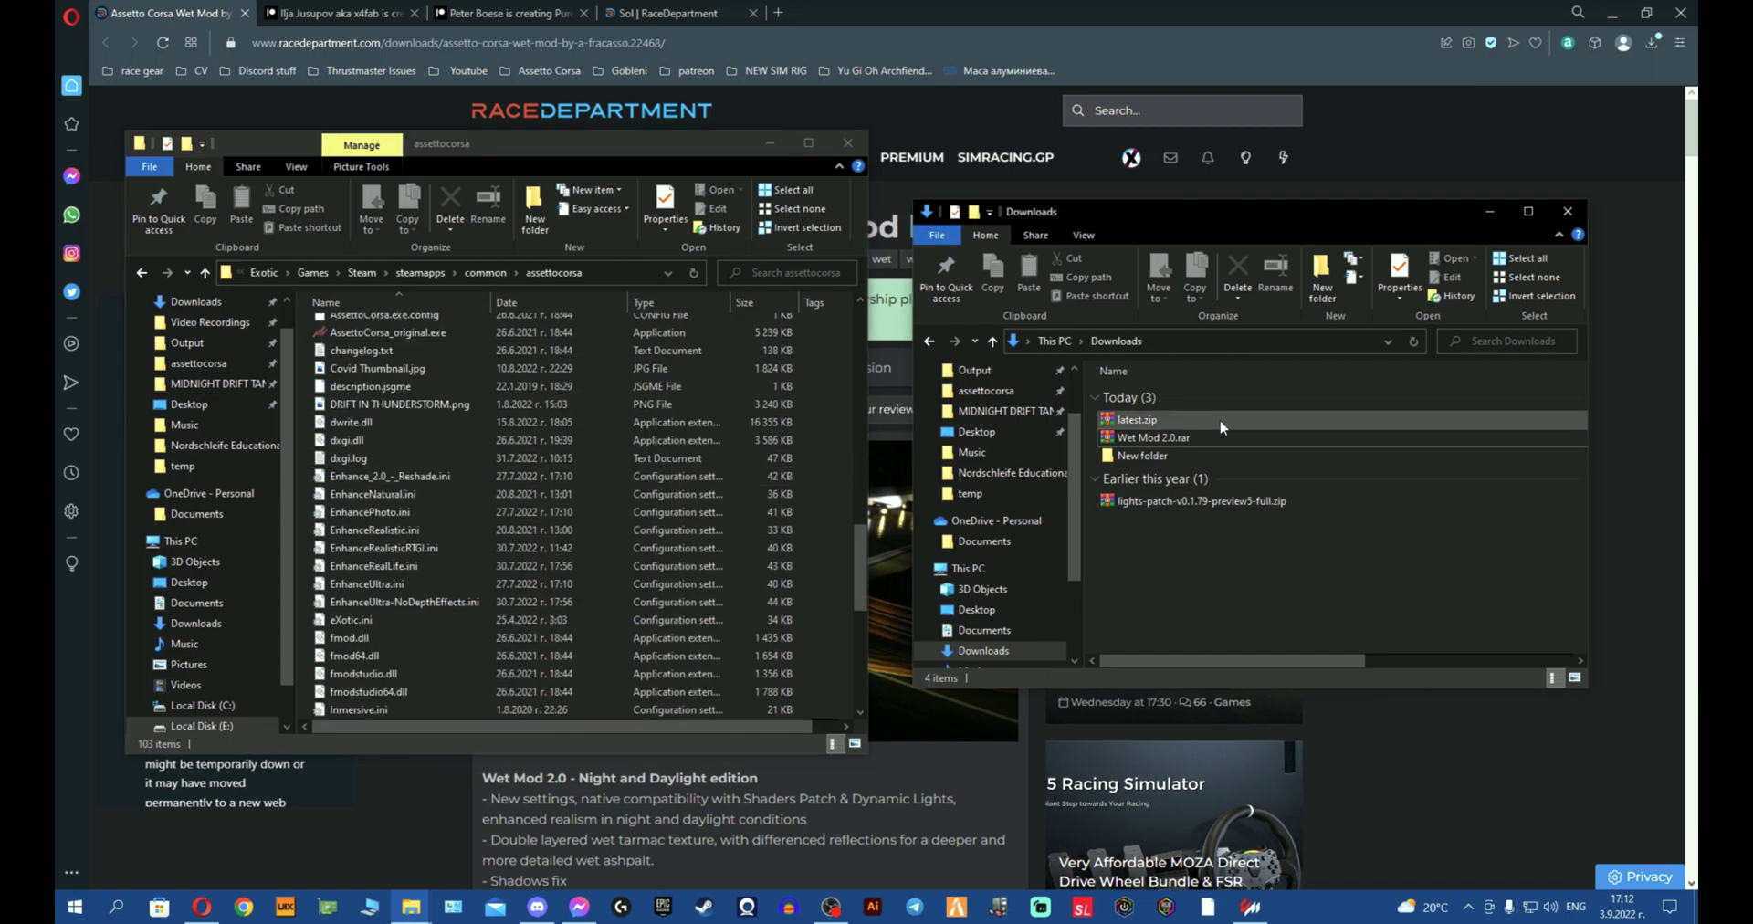
{"action": "left_click", "coordinate": [1247, 441]}
{"action": "double_click", "coordinate": [1247, 440]}
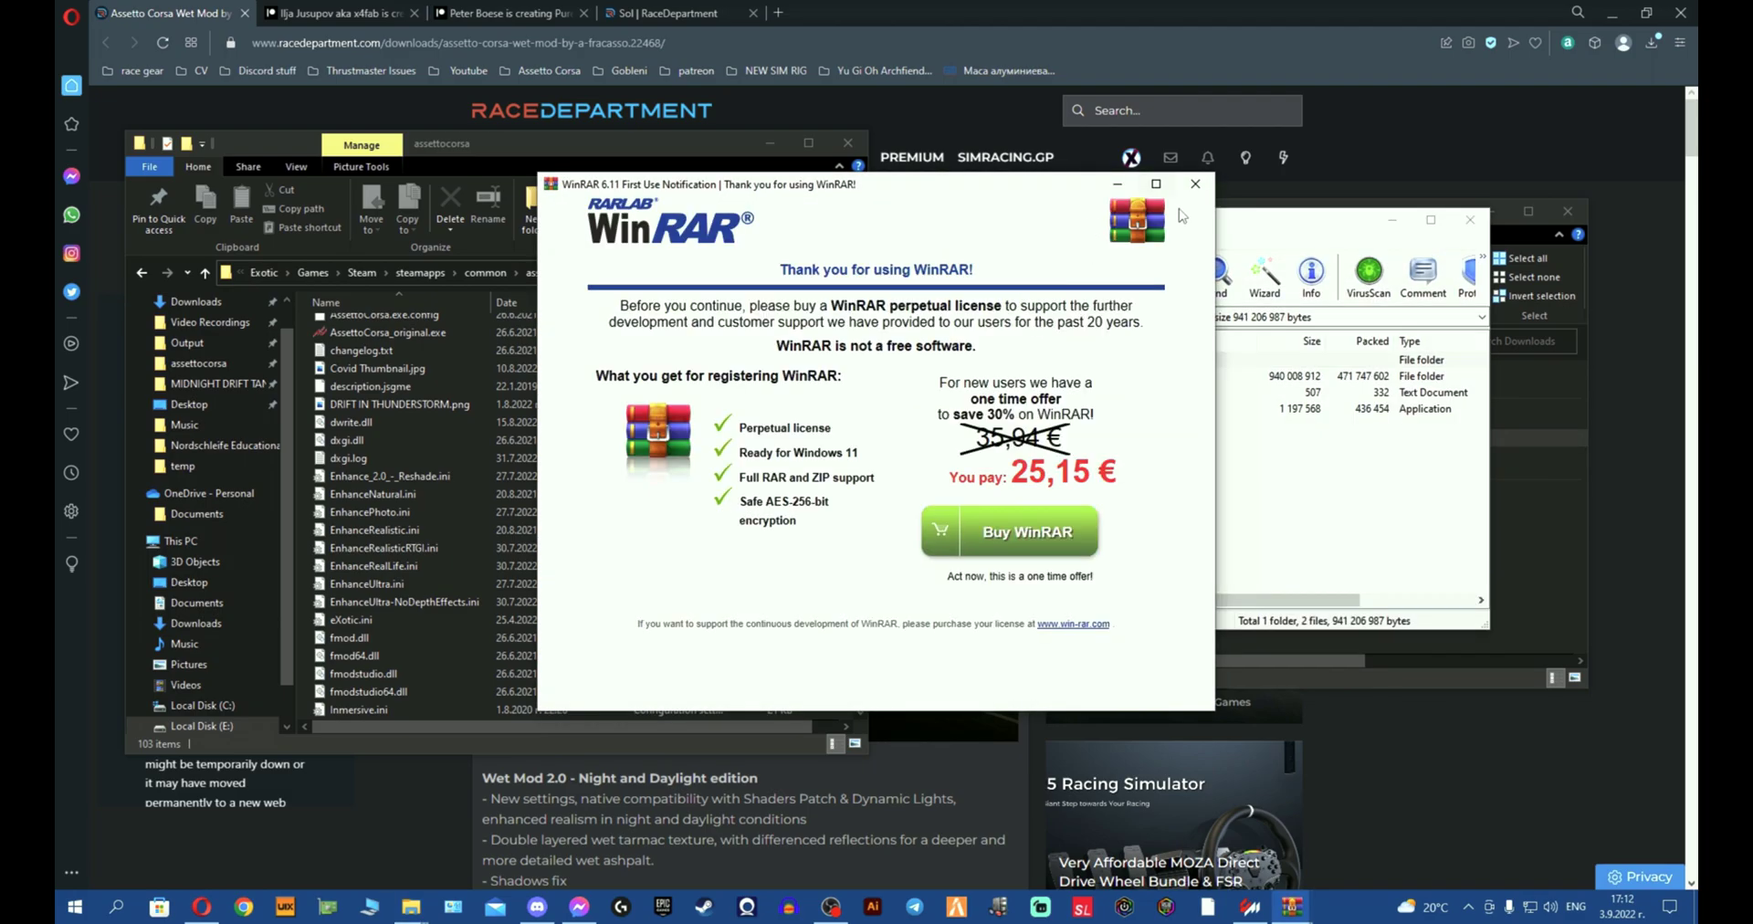
{"action": "left_click", "coordinate": [1195, 178]}
{"action": "left_click_drag", "start_coordinate": [1233, 229], "coordinate": [1159, 216]}
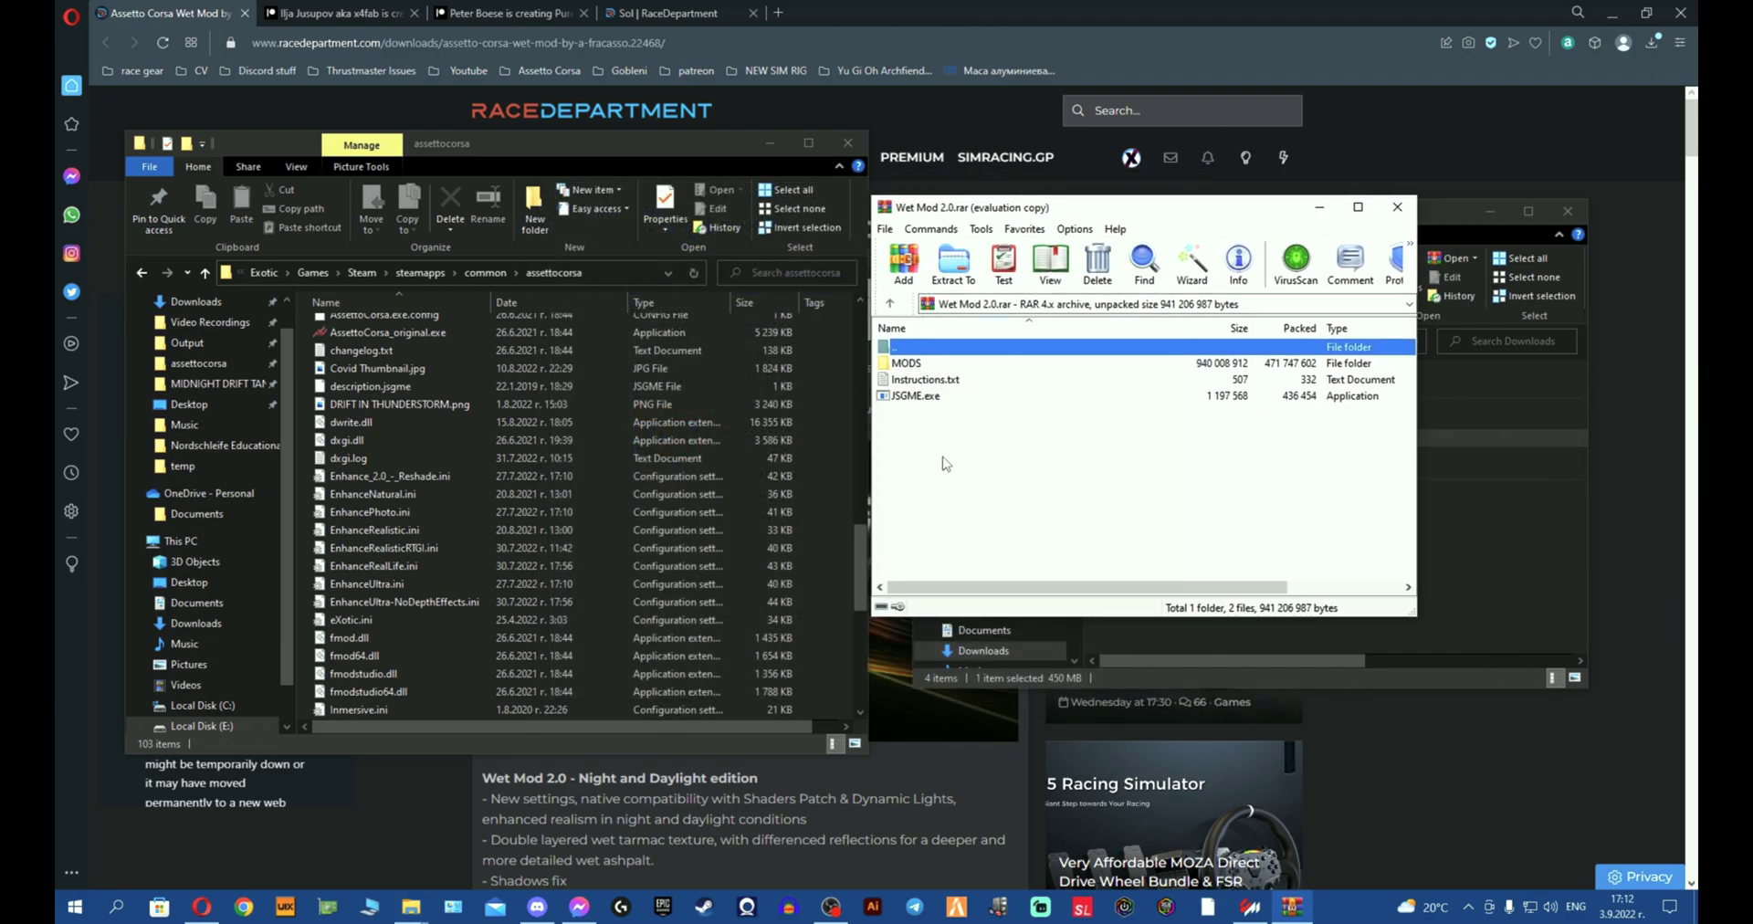
{"action": "left_click_drag", "start_coordinate": [980, 448], "coordinate": [994, 363]}
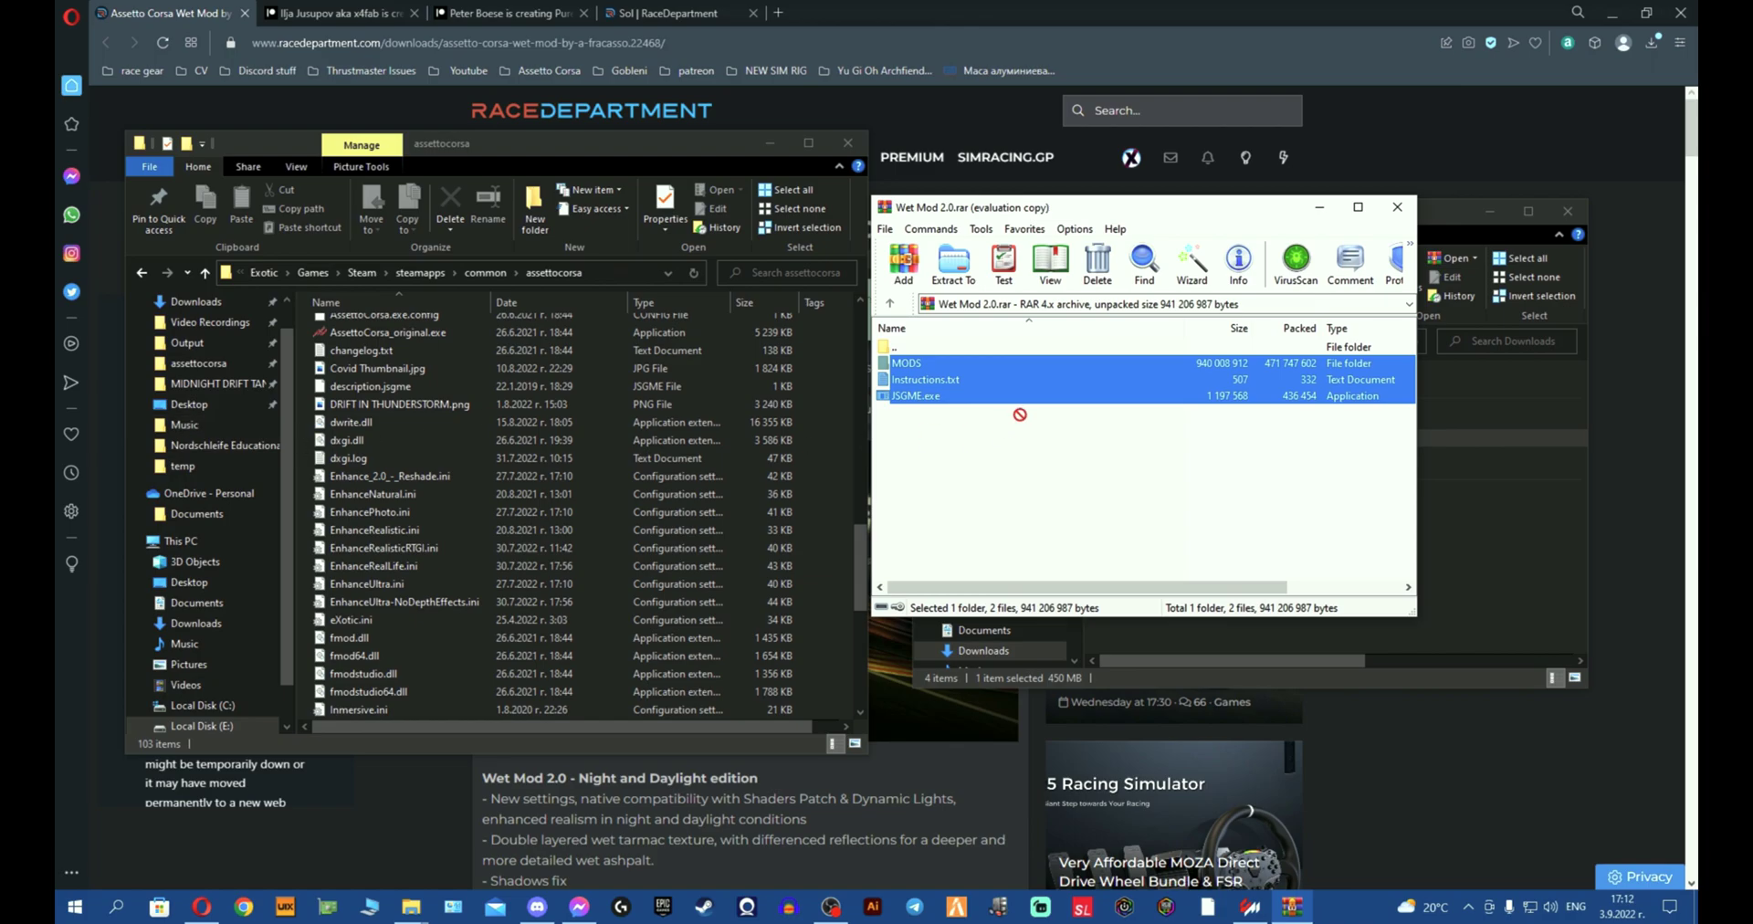
{"action": "left_click", "coordinate": [1081, 486]}
{"action": "left_click", "coordinate": [1395, 208]}
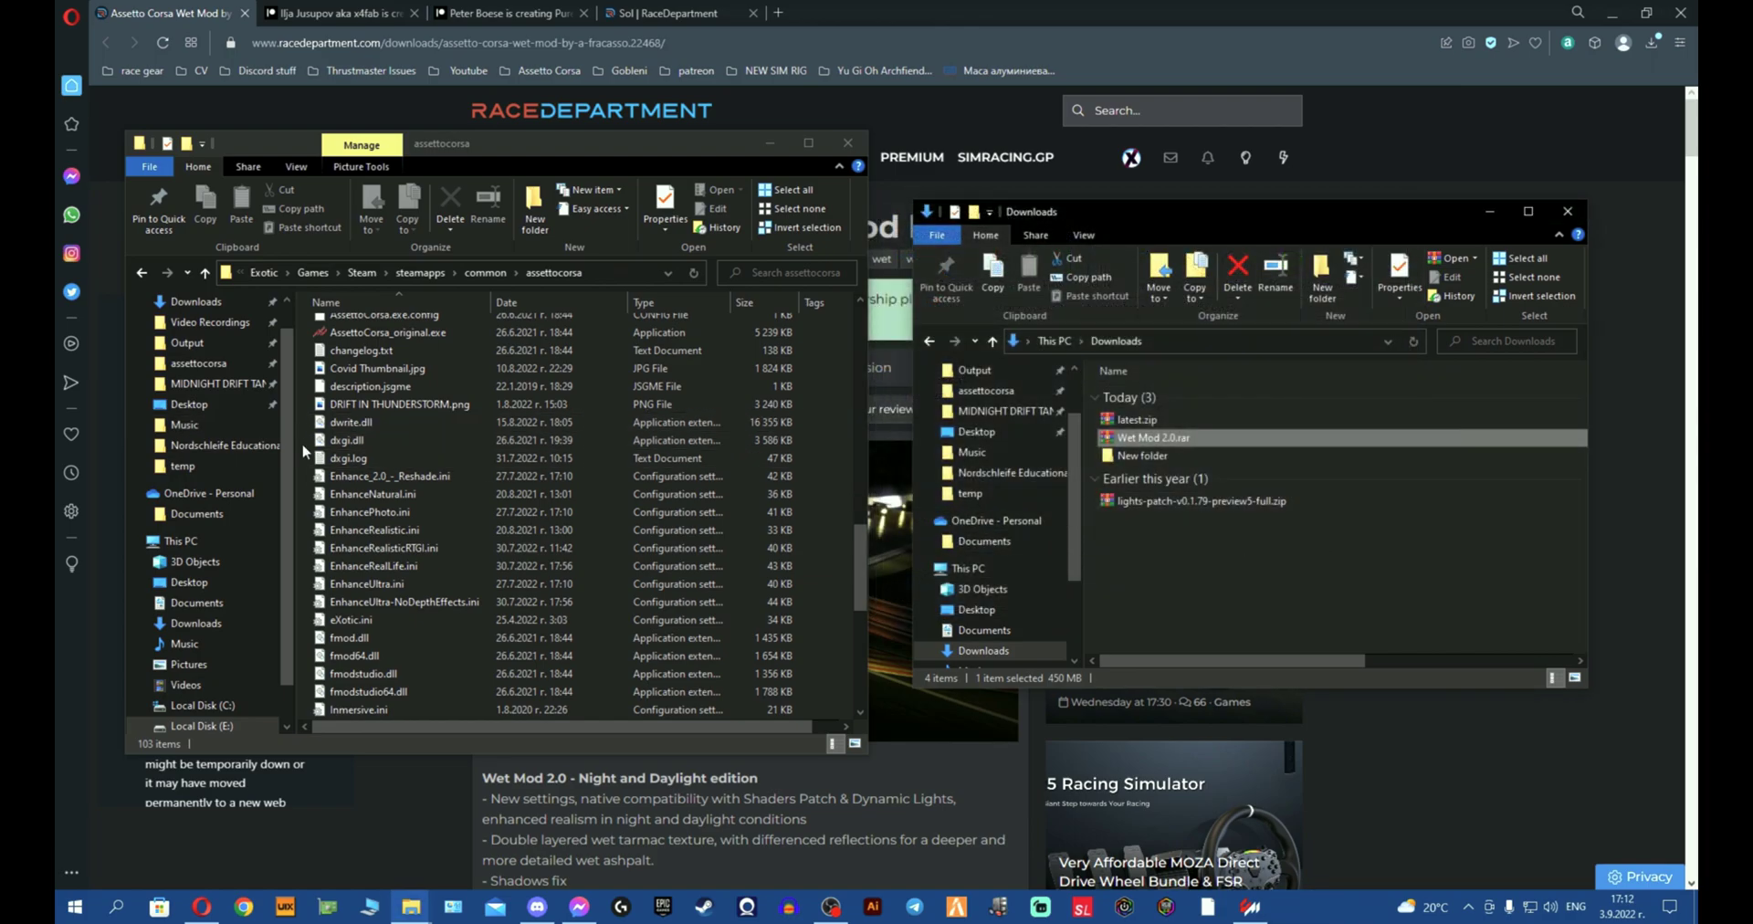
{"action": "scroll", "coordinate": [606, 442], "scroll_direction": "up", "scroll_amount": 18}
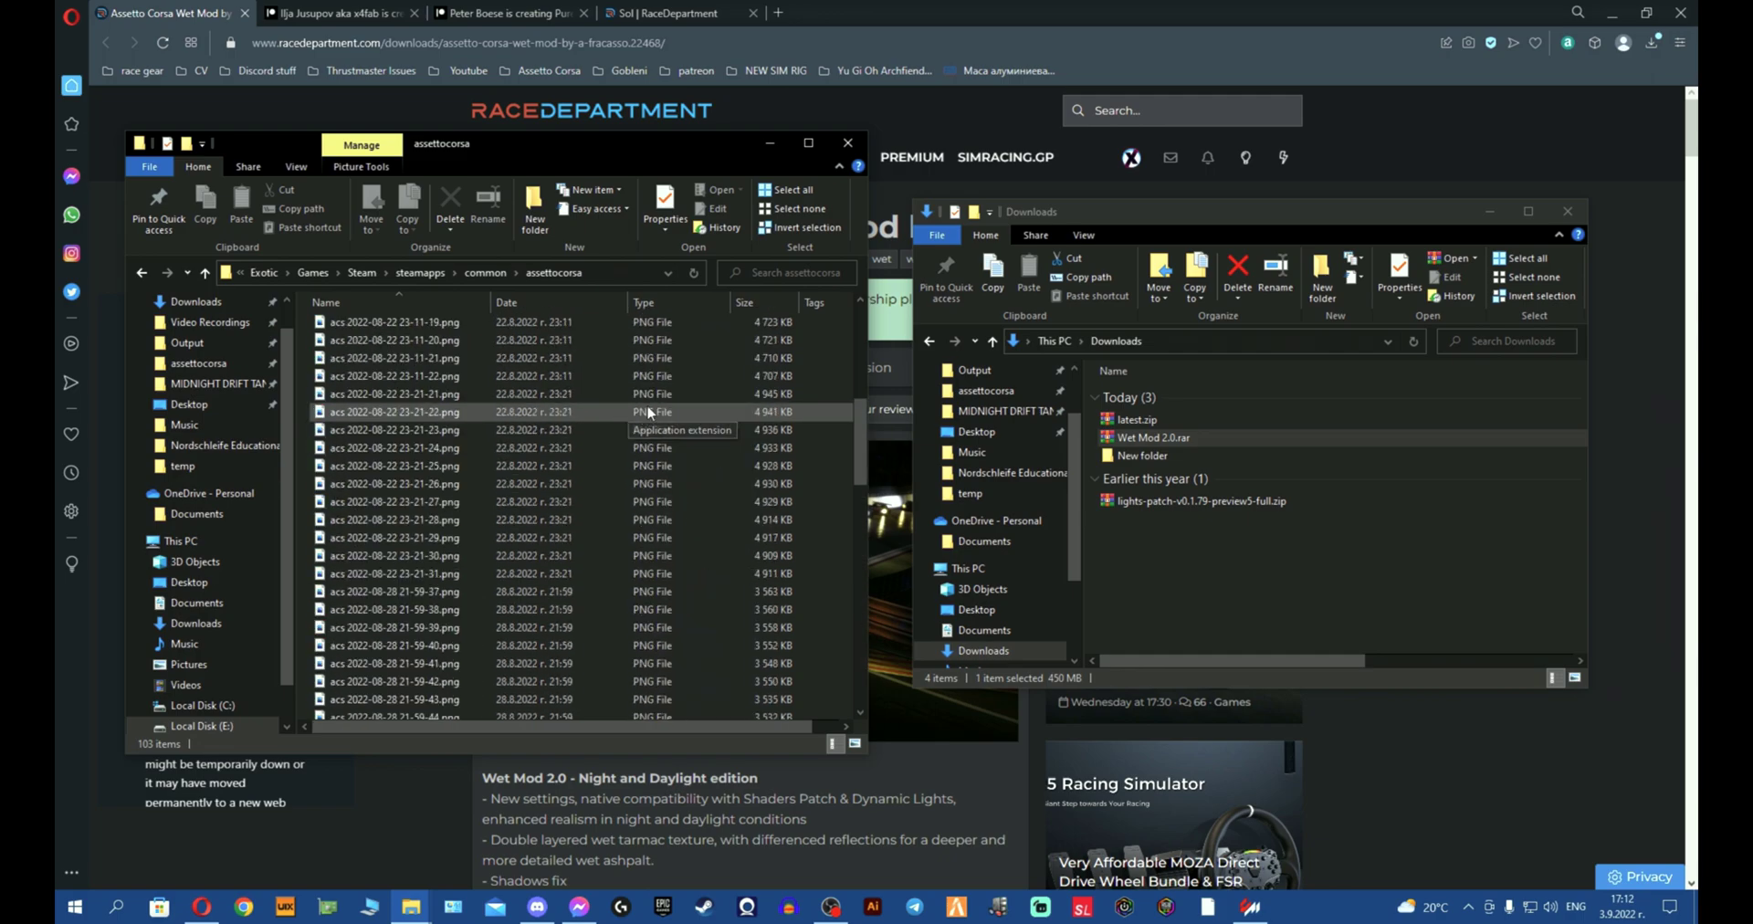
Step: Open the MODS folder inside assettocorsa and look over the mod folders it contains
{"action": "double_click", "coordinate": [384, 453]}
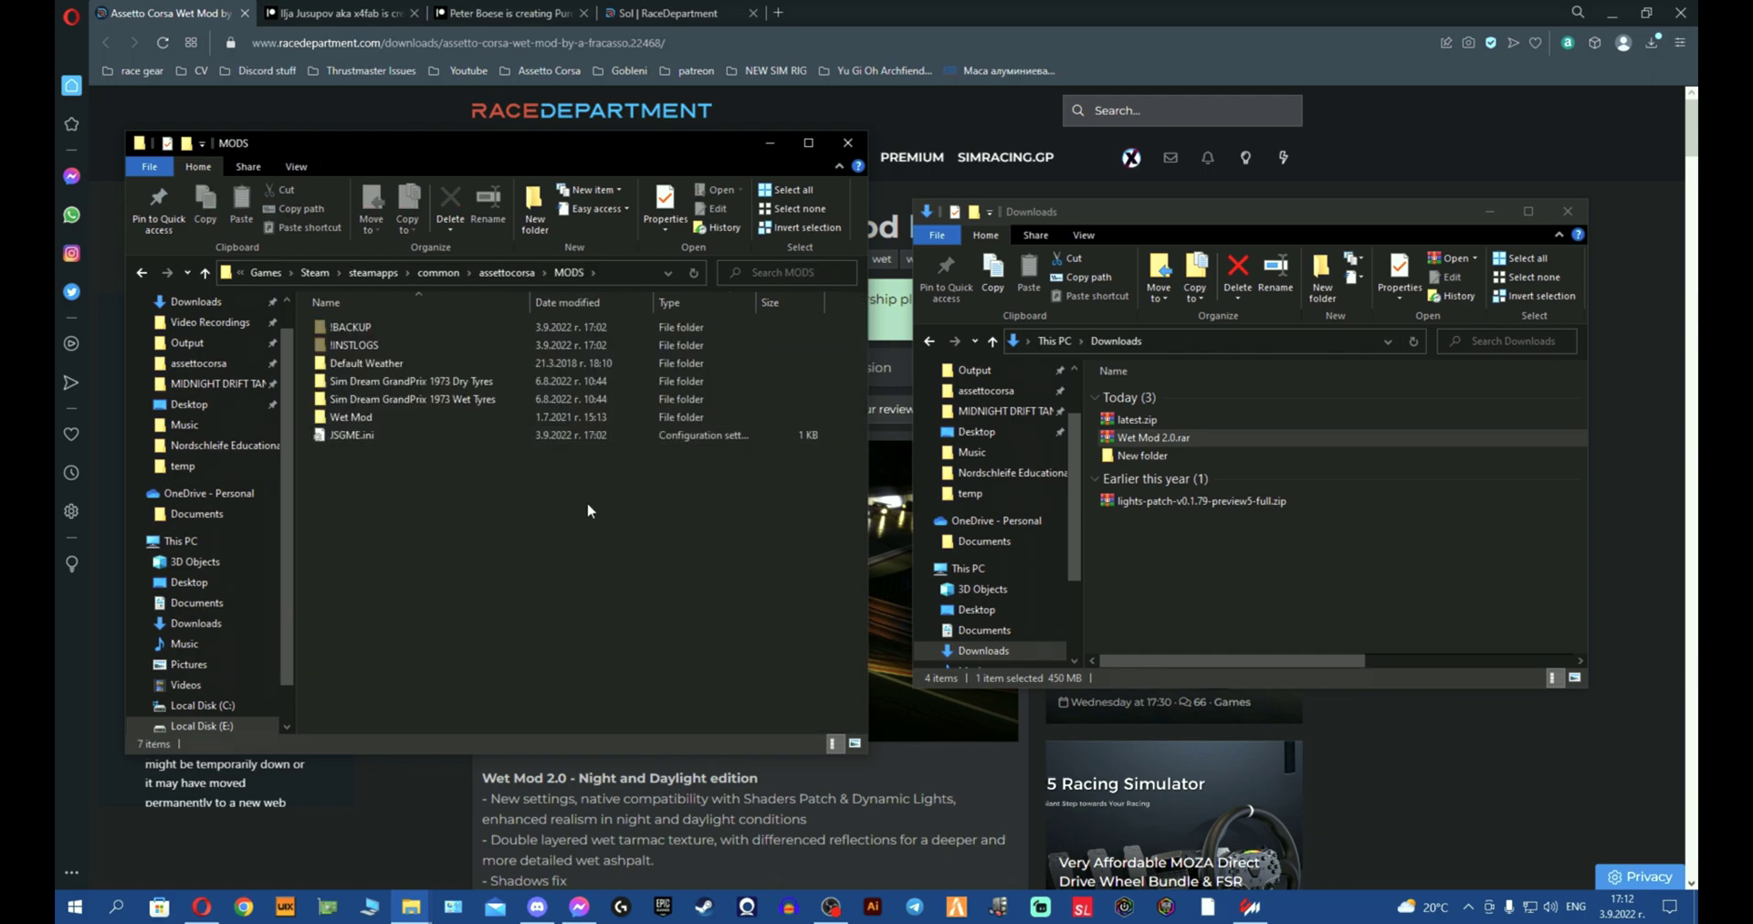
{"action": "left_click_drag", "start_coordinate": [442, 518], "coordinate": [482, 326]}
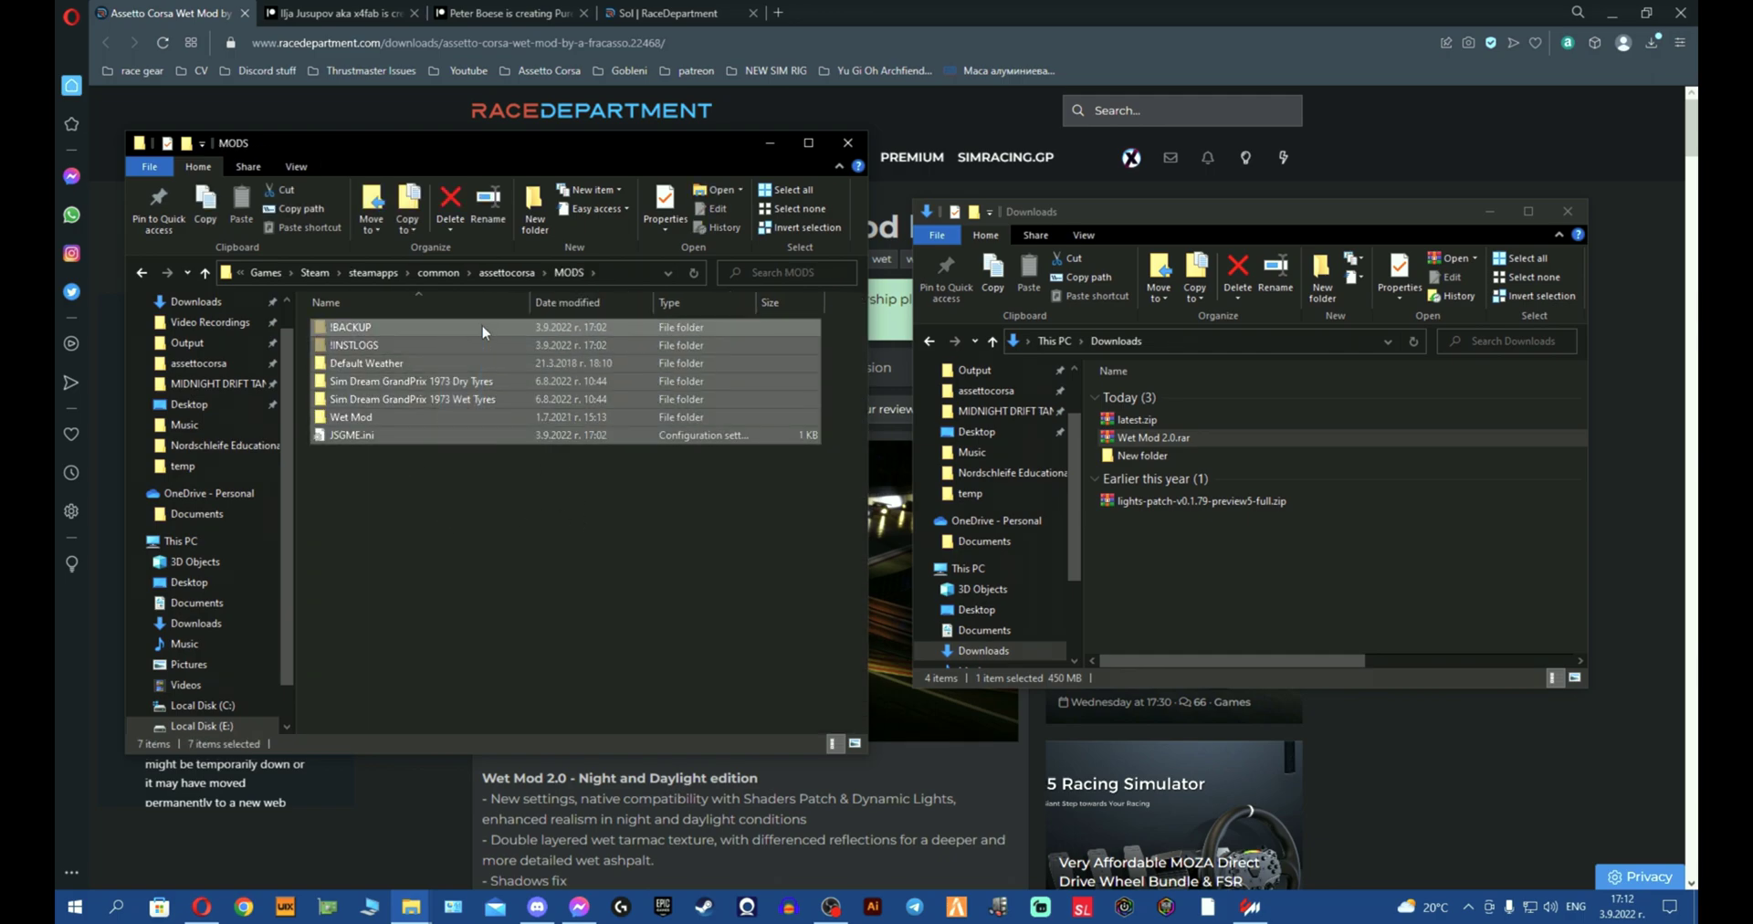
{"action": "left_click", "coordinate": [523, 499]}
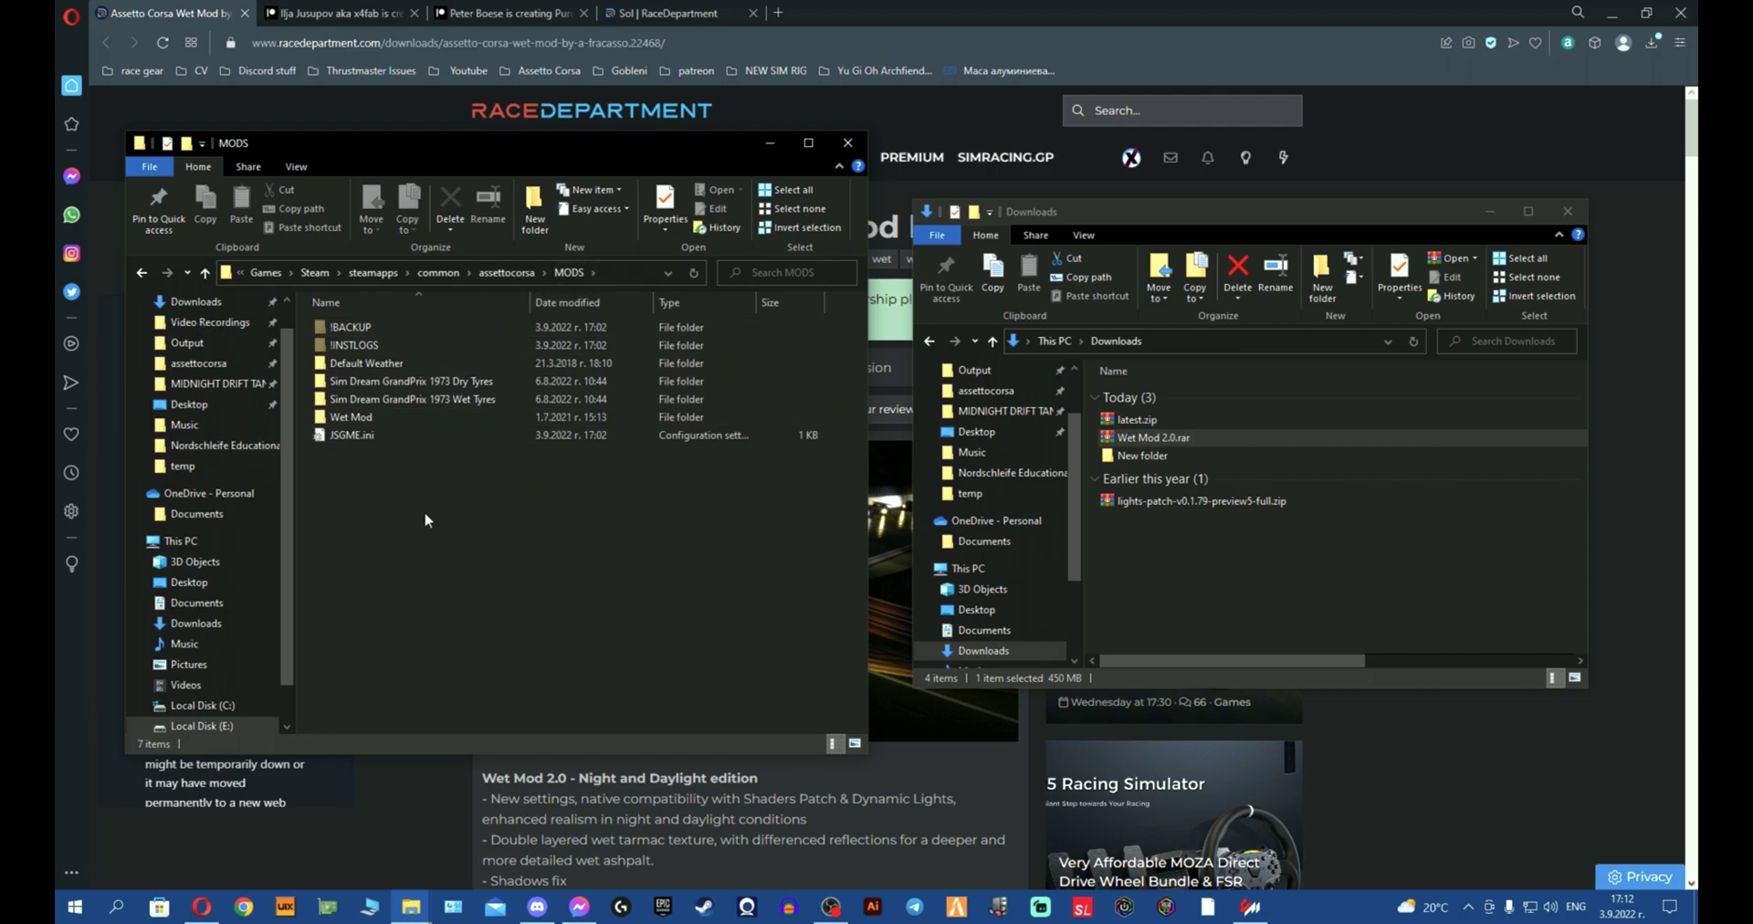
Step: Return to the assettocorsa folder, launch JSGME.exe and move the Generic Mod Enabler window over the folder windows
{"action": "left_click", "coordinate": [513, 278]}
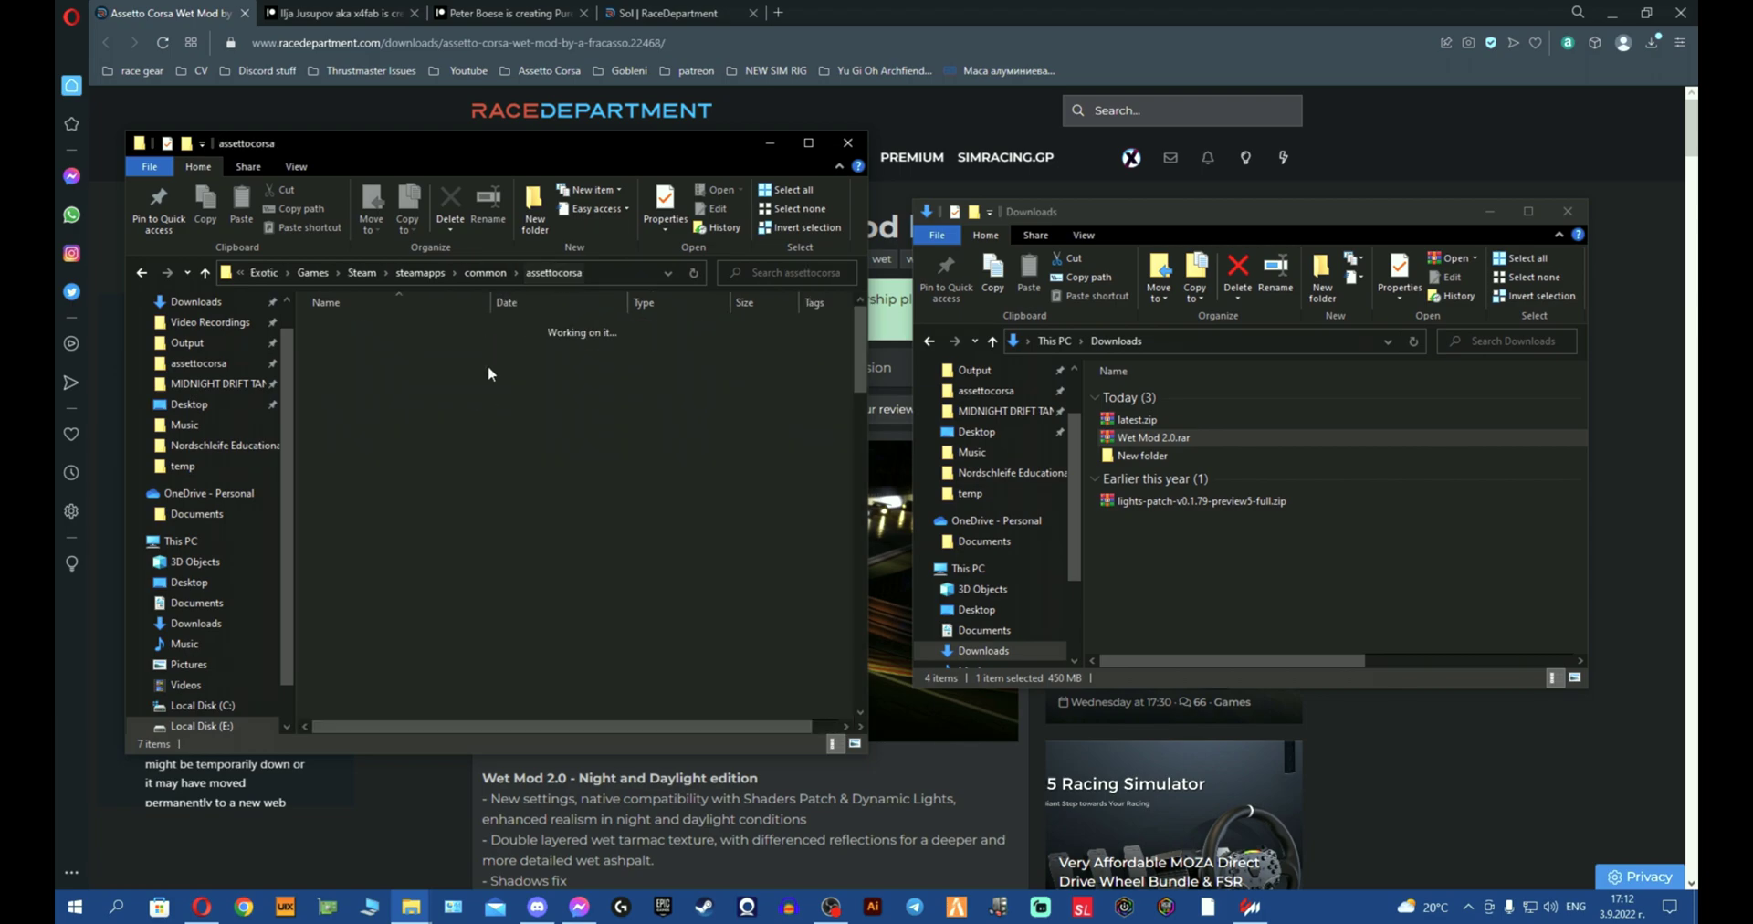
{"action": "scroll", "coordinate": [567, 484], "scroll_direction": "down", "scroll_amount": 7}
{"action": "scroll", "coordinate": [561, 481], "scroll_direction": "down", "scroll_amount": 5}
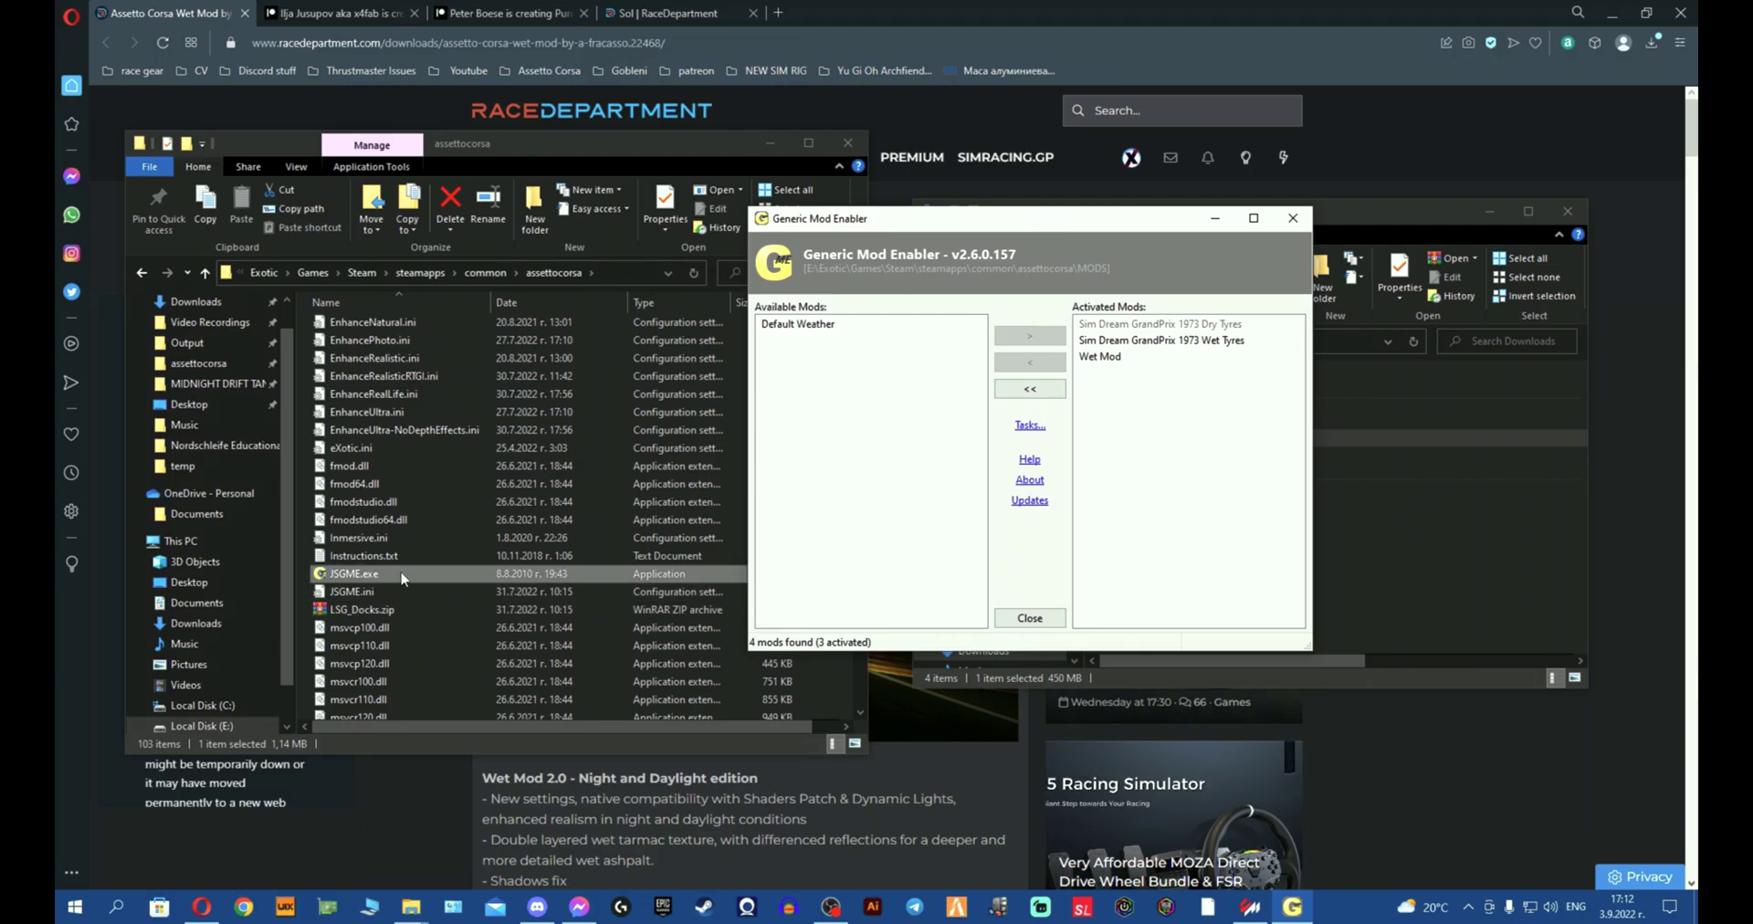
{"action": "left_click", "coordinate": [402, 579]}
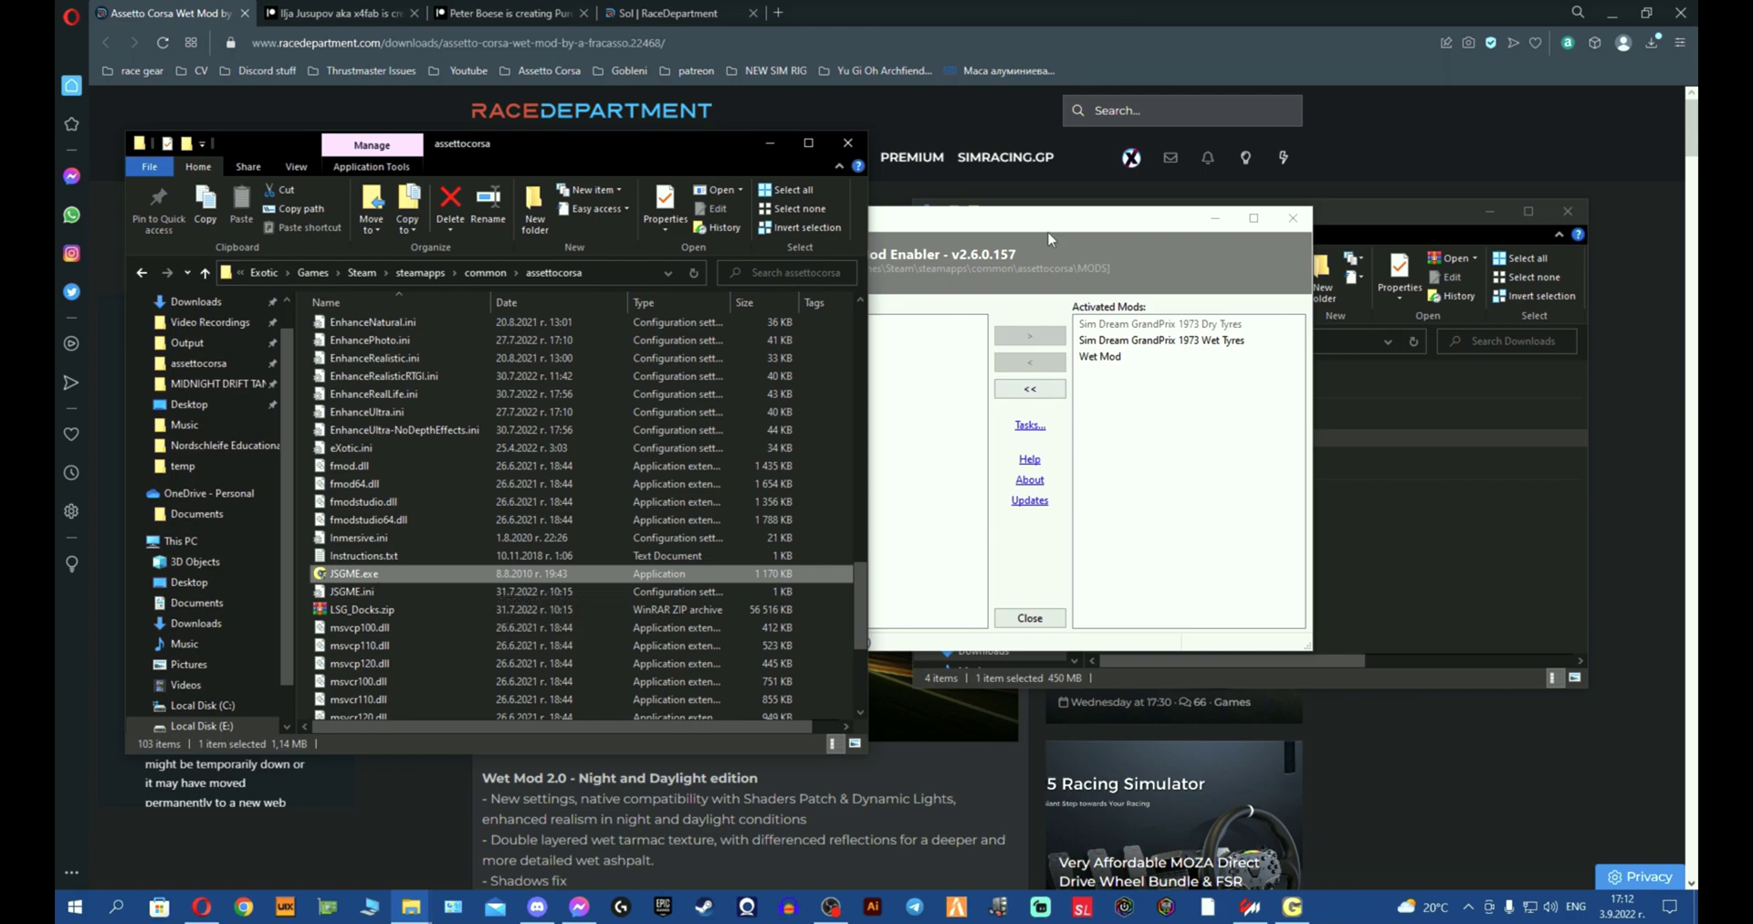
{"action": "left_click_drag", "start_coordinate": [1061, 226], "coordinate": [837, 249]}
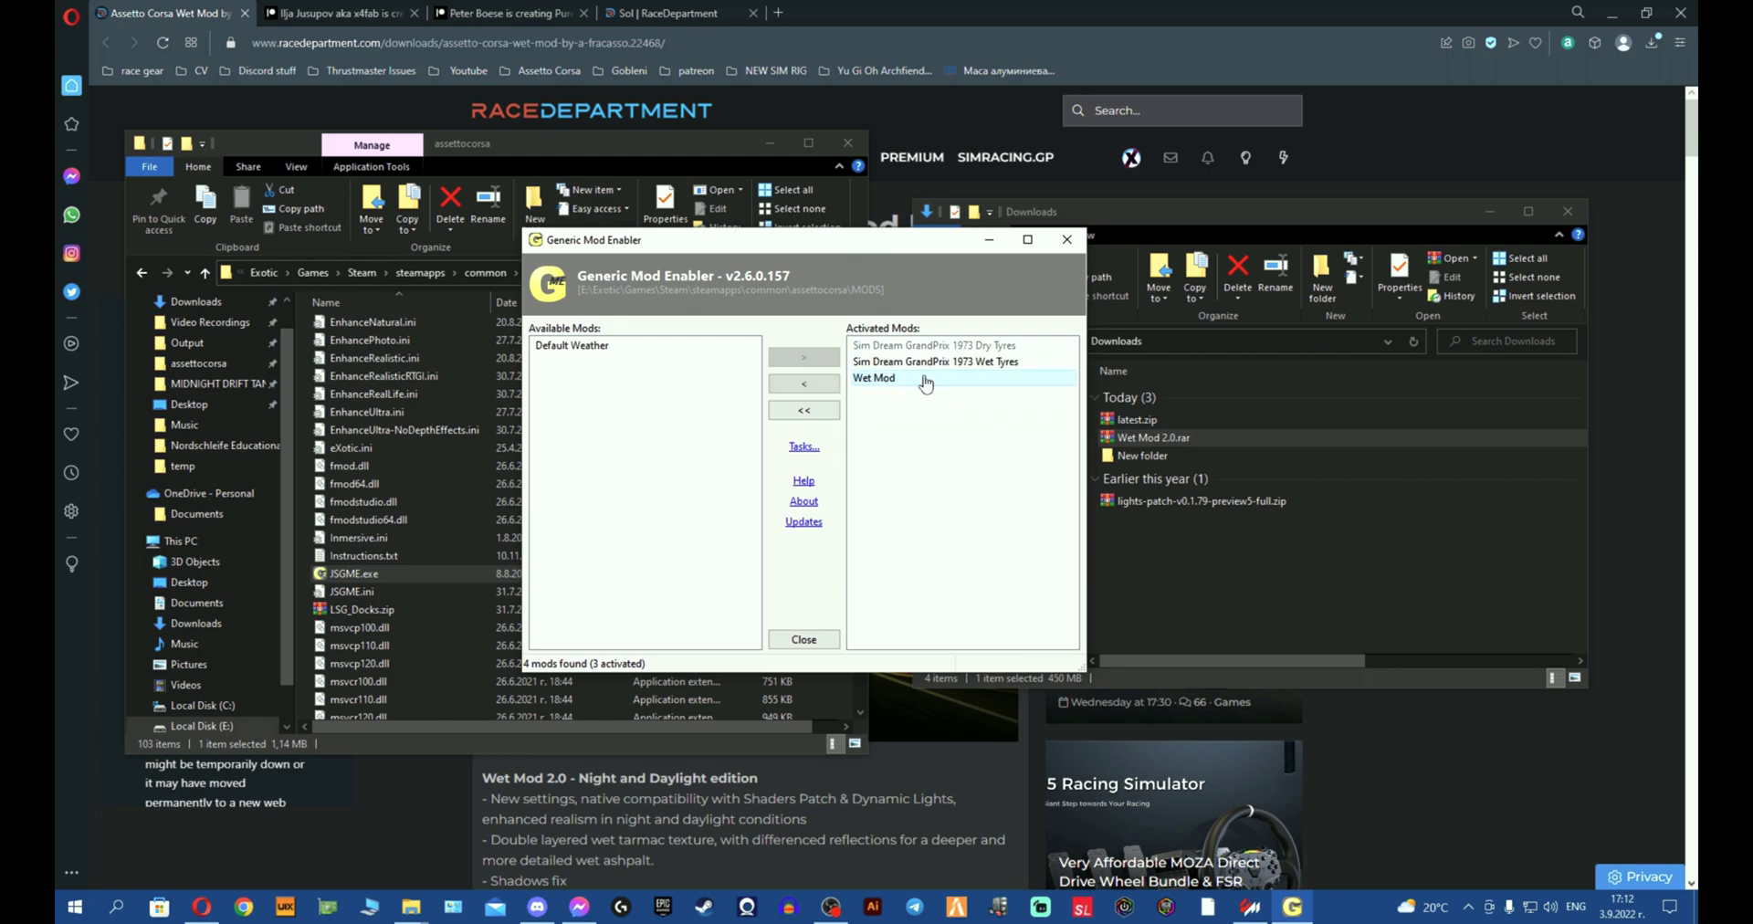
Step: Deactivate Wet Mod in Generic Mod Enabler, activate it again, and close the enabler
{"action": "left_click", "coordinate": [804, 383]}
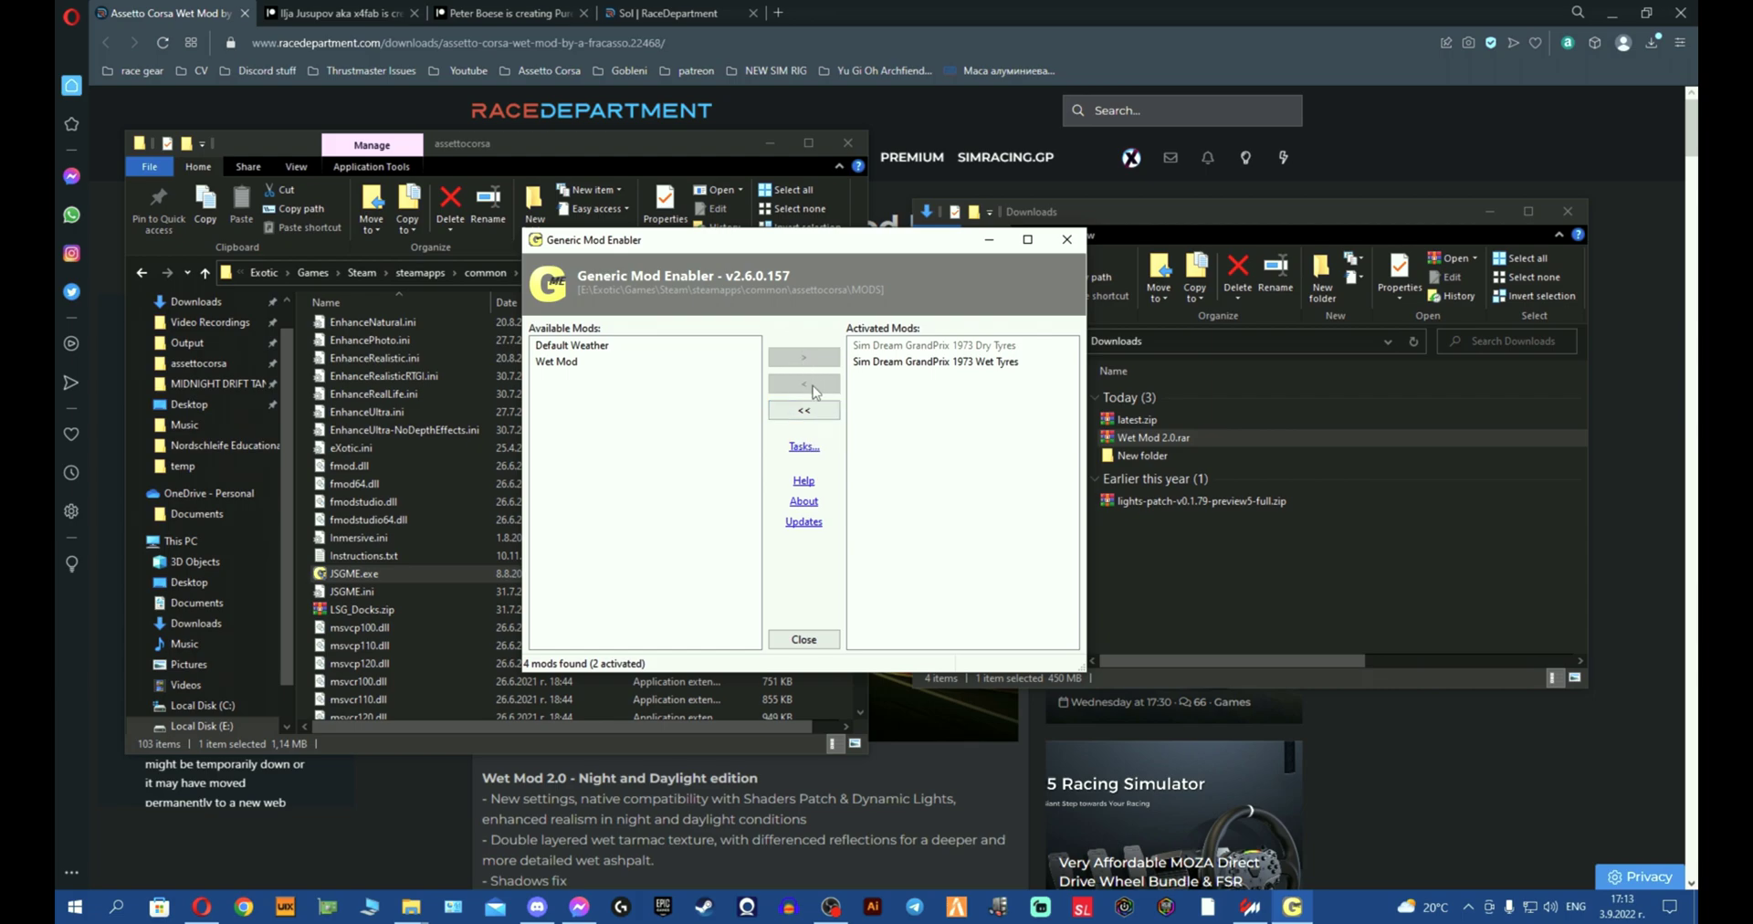
{"action": "left_click", "coordinate": [685, 362]}
{"action": "left_click", "coordinate": [678, 364]}
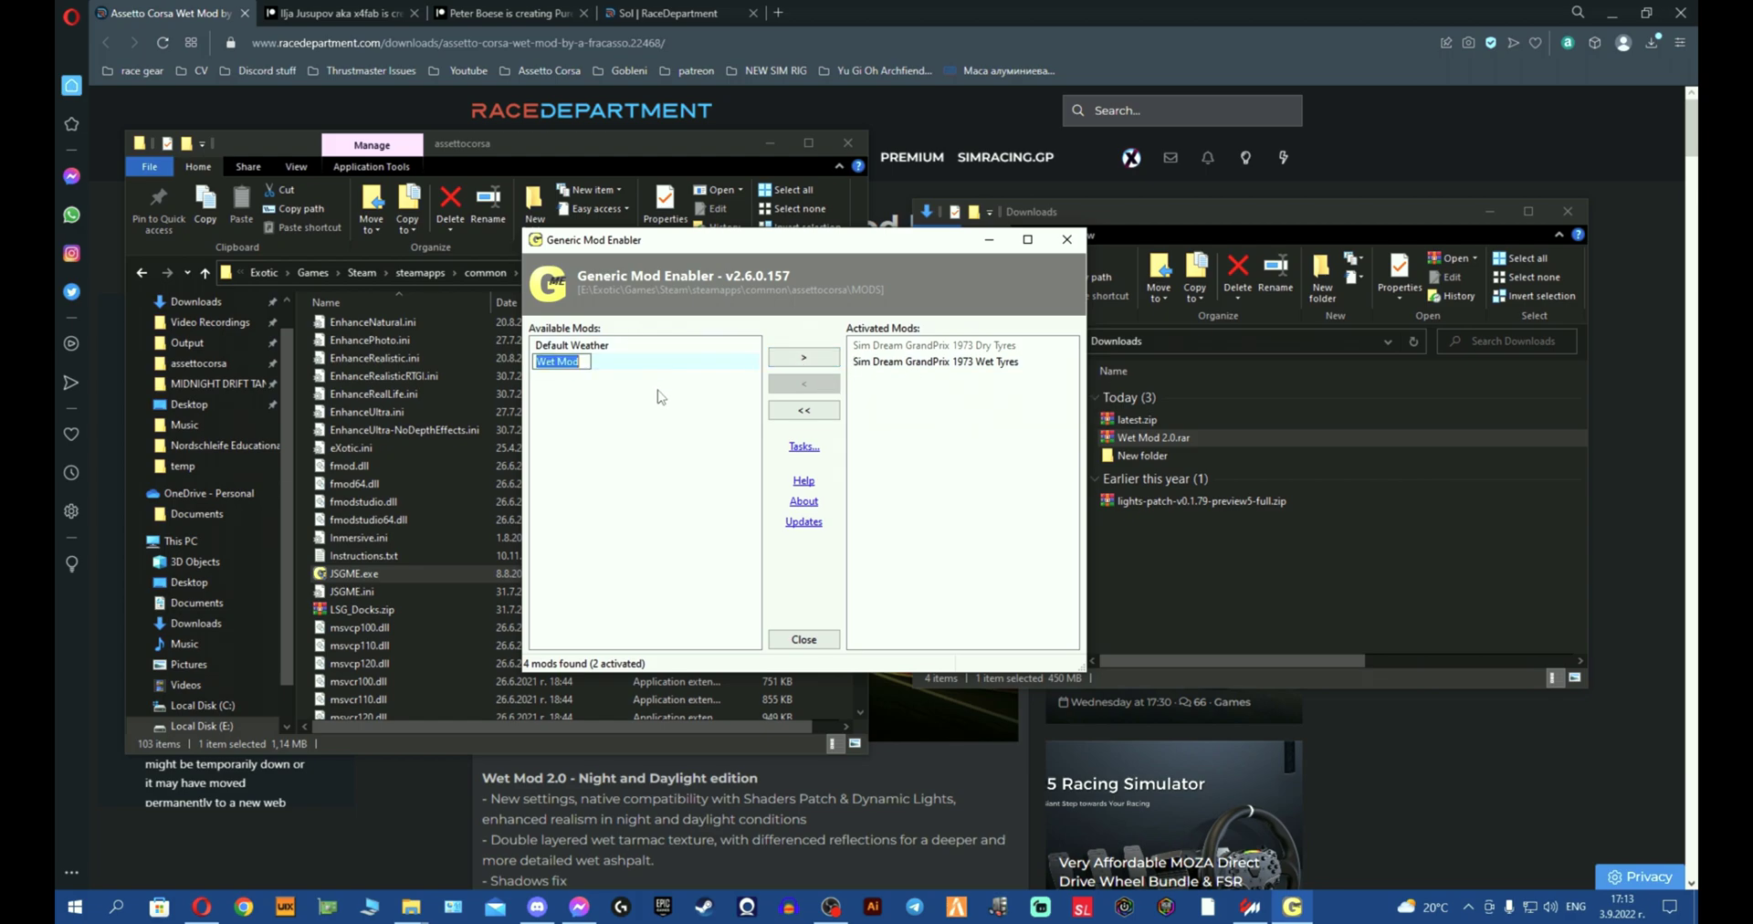
{"action": "left_click", "coordinate": [804, 359]}
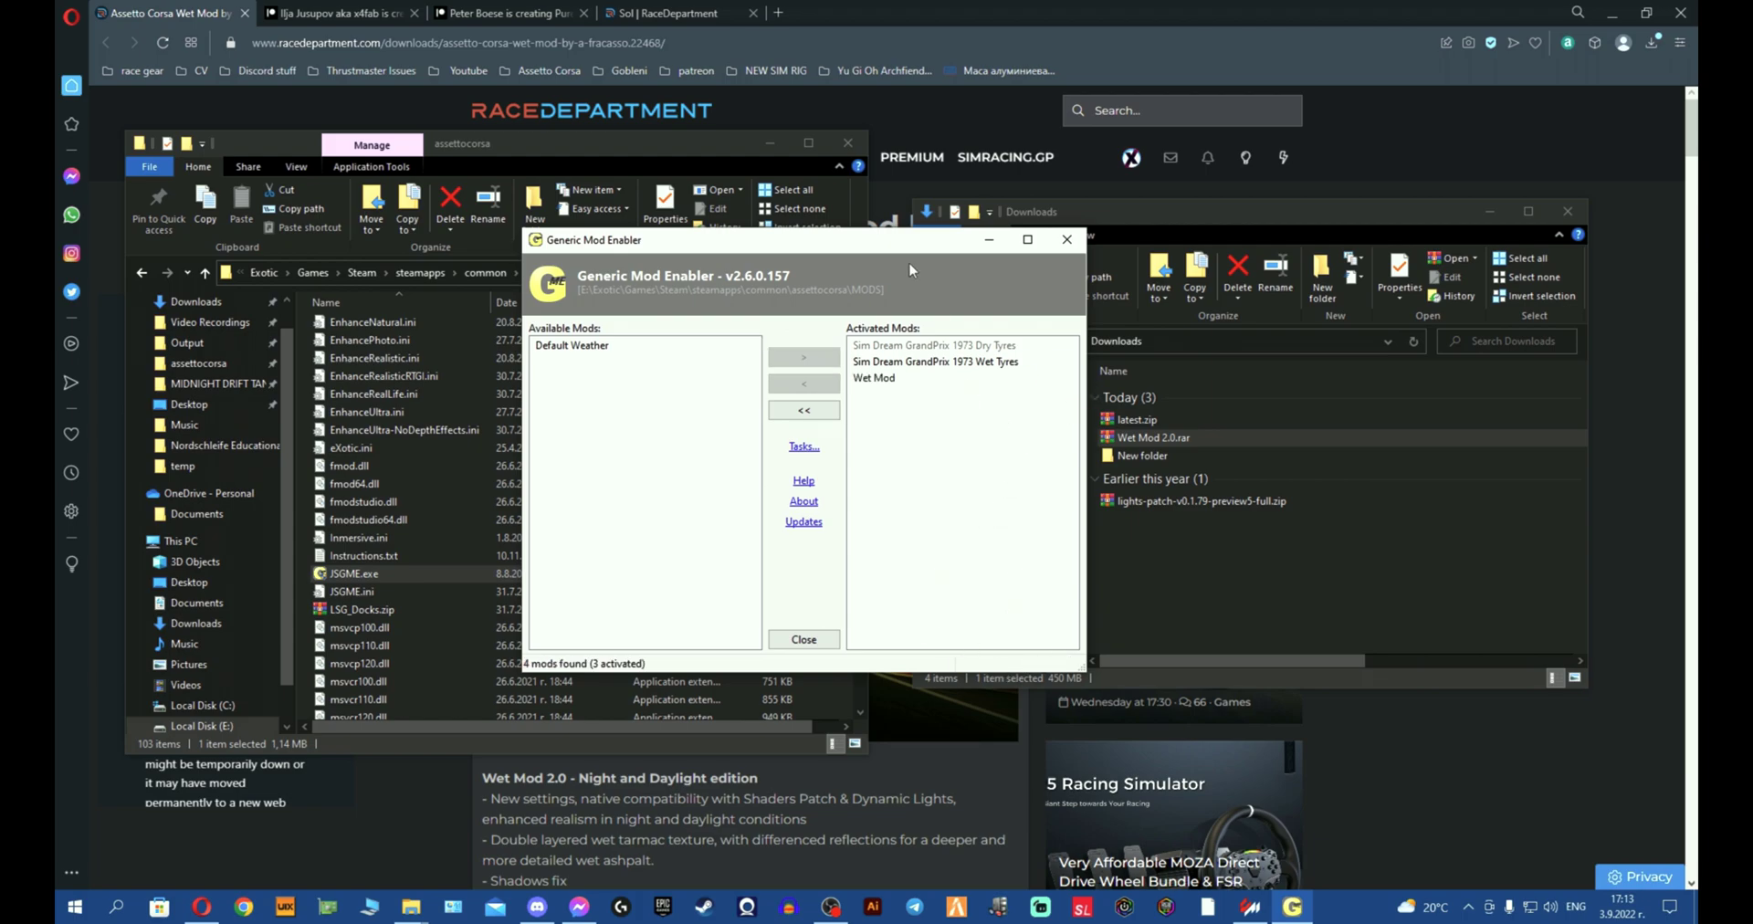
{"action": "left_click", "coordinate": [936, 380]}
{"action": "left_click", "coordinate": [1066, 239]}
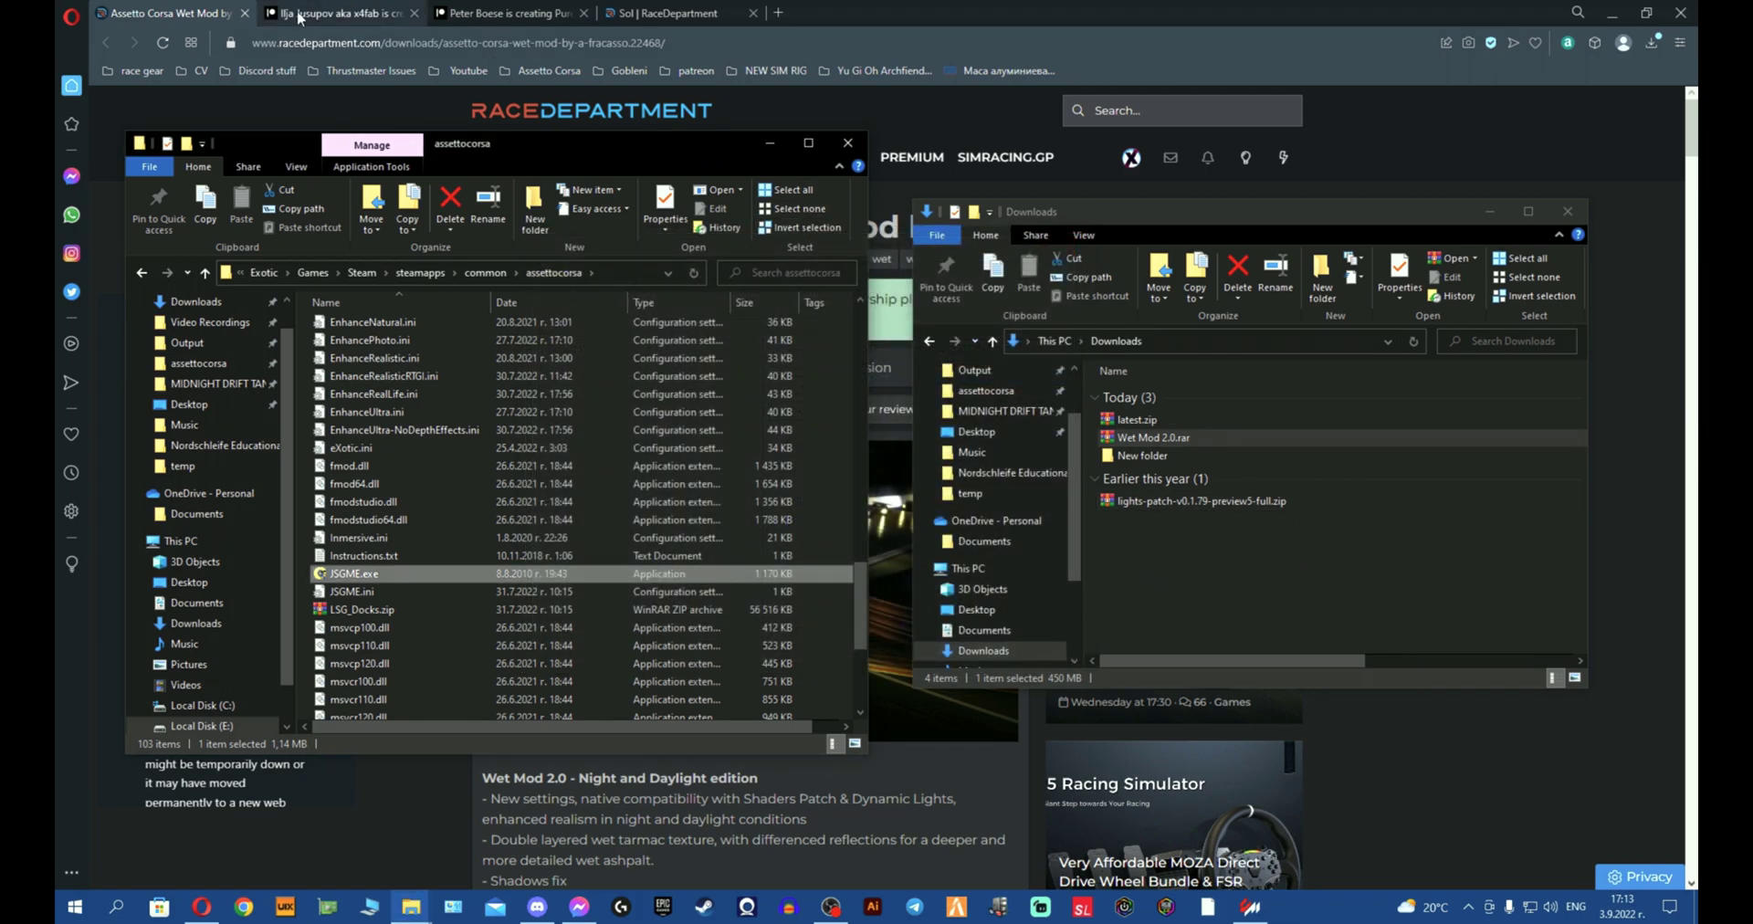
Step: Close the Wet Mod download page and go to the top of the x4fab Patreon posts page
{"action": "left_click", "coordinate": [244, 13]}
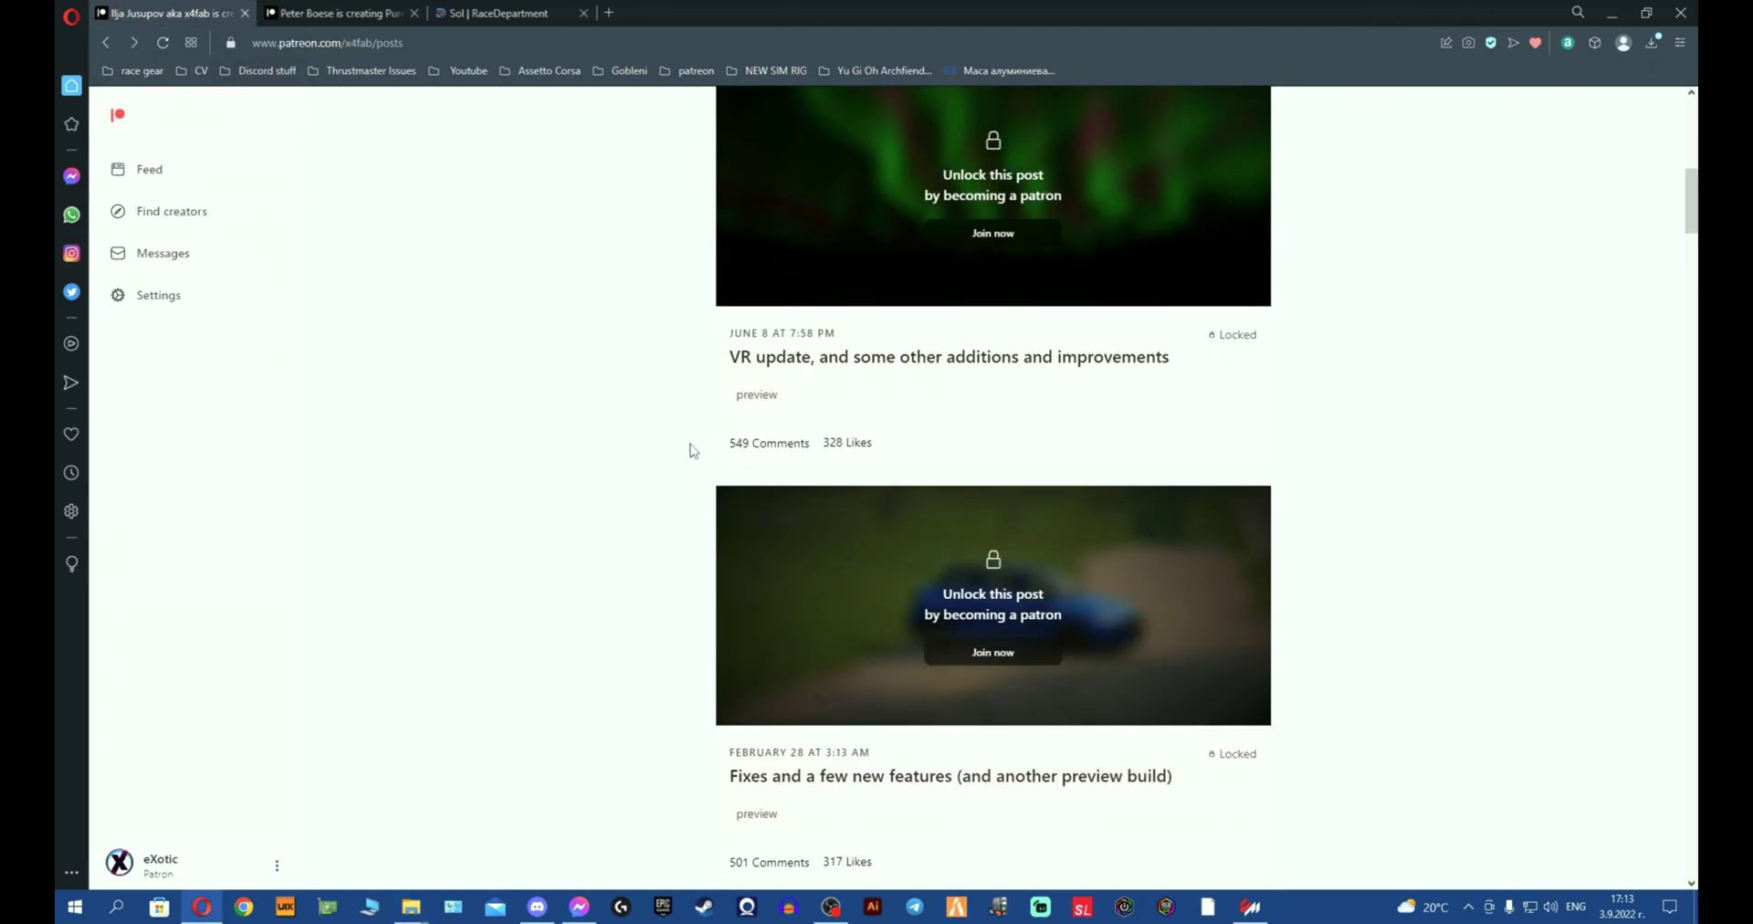
{"action": "scroll", "coordinate": [569, 479], "scroll_direction": "up", "scroll_amount": 10}
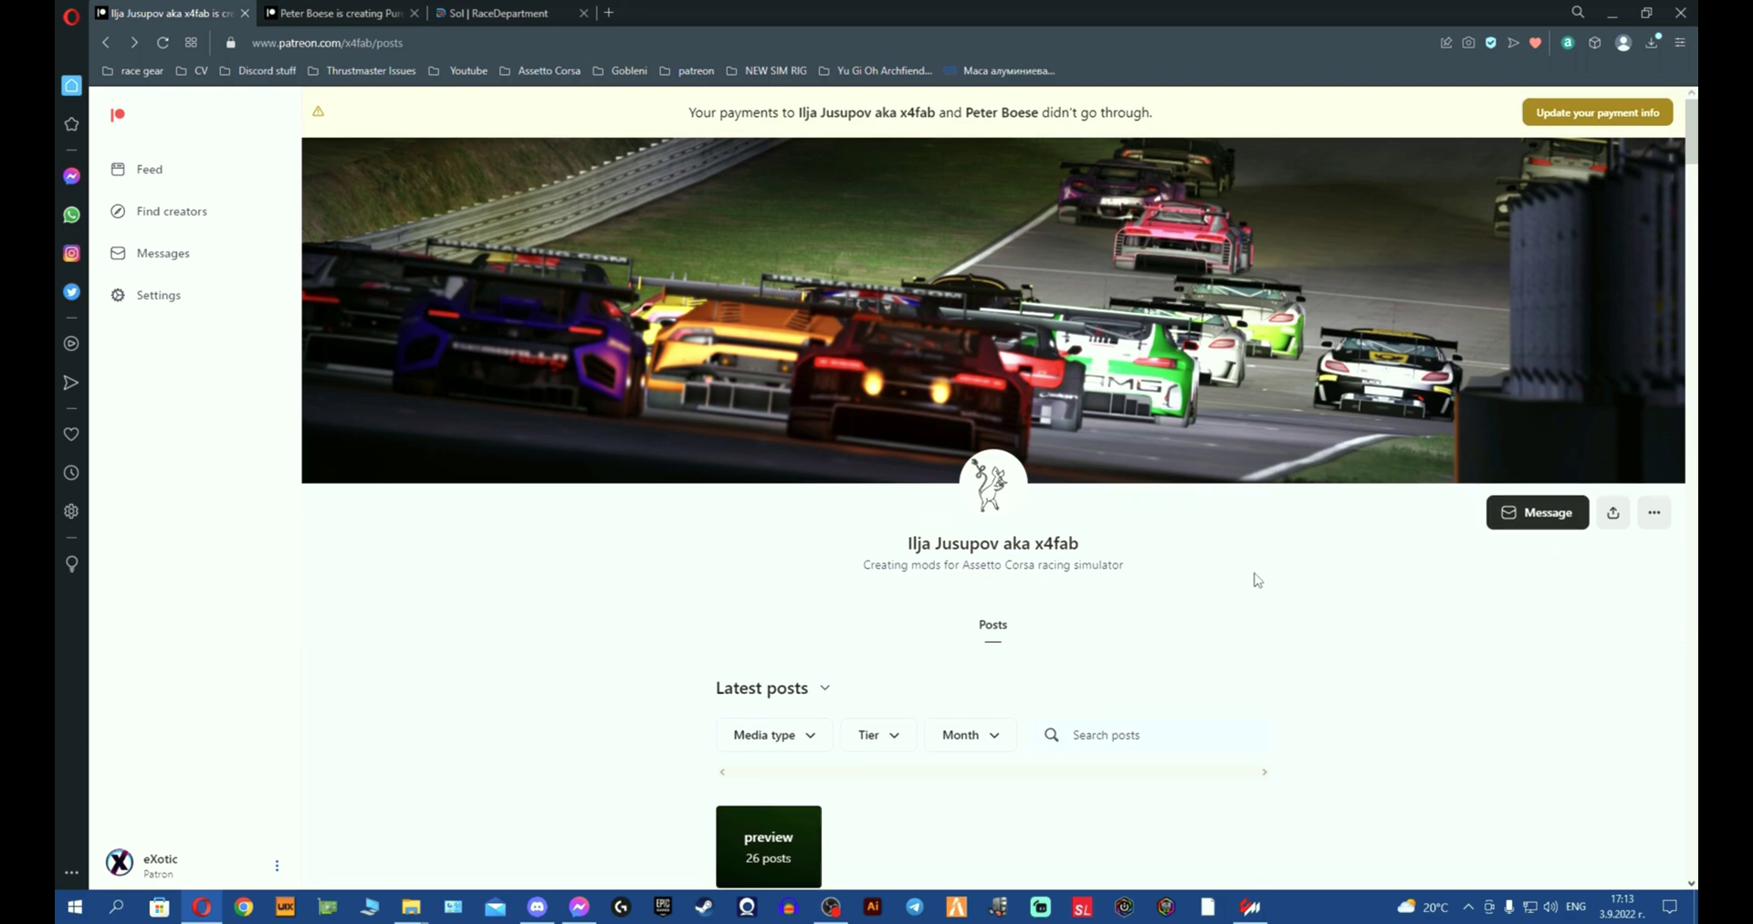
Step: Switch to Content Manager, check the About & Updates page of the Custom Shaders Patch settings, and minimize the program
{"action": "left_click", "coordinate": [1250, 907]}
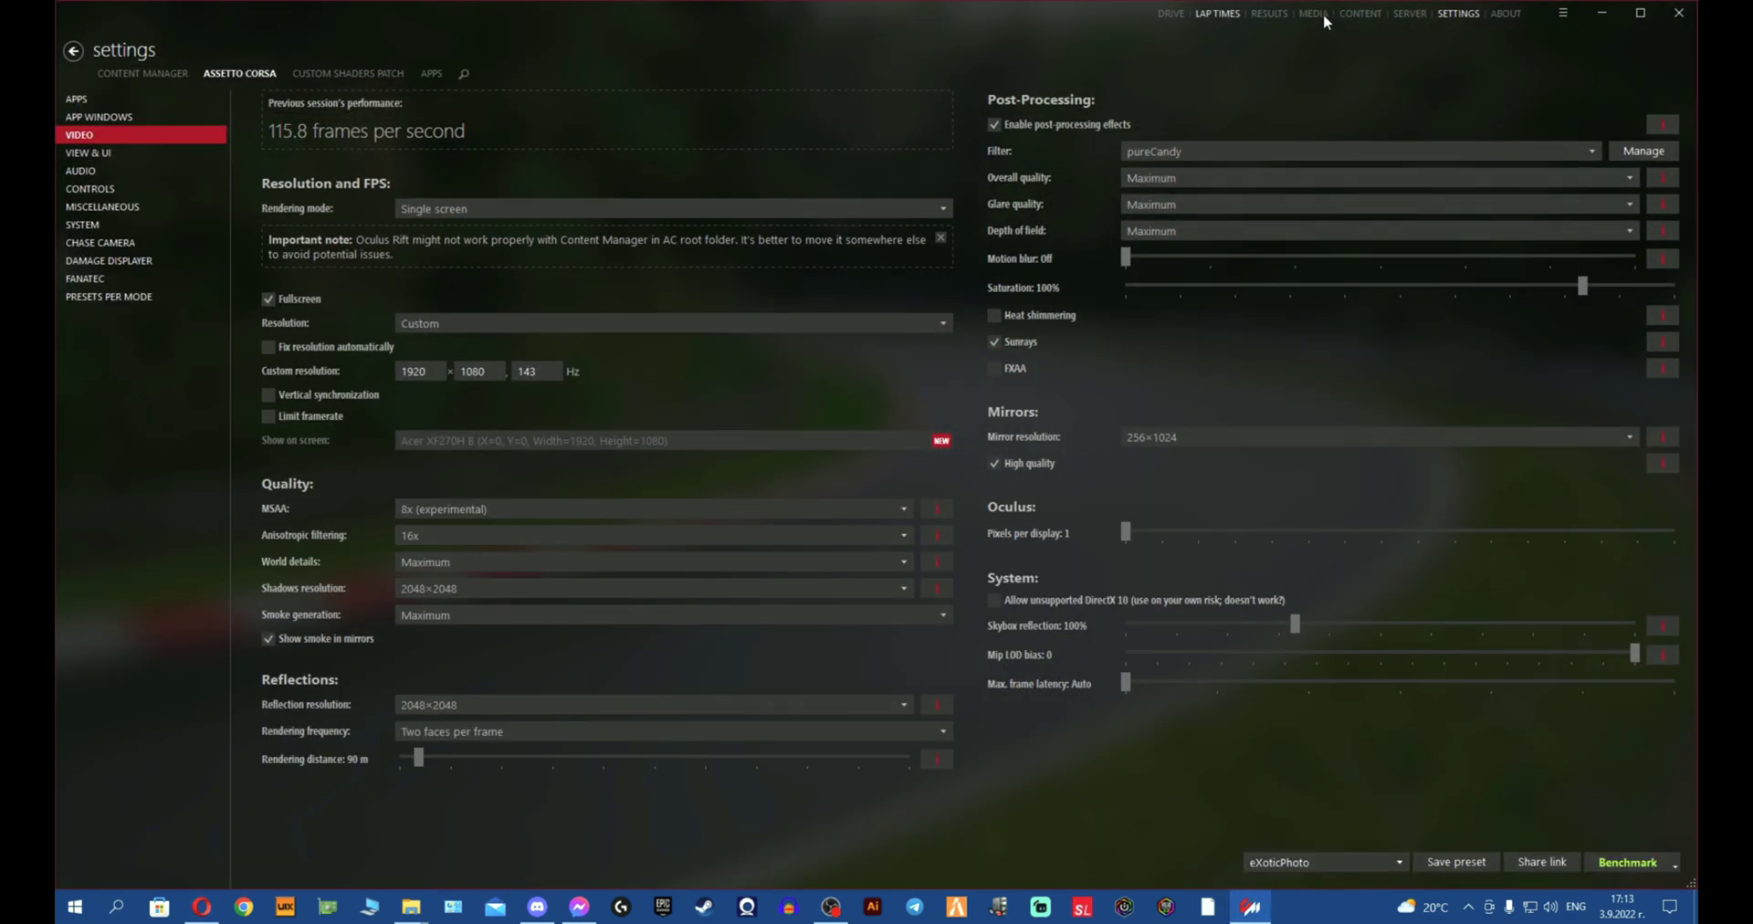
{"action": "left_click", "coordinate": [400, 73]}
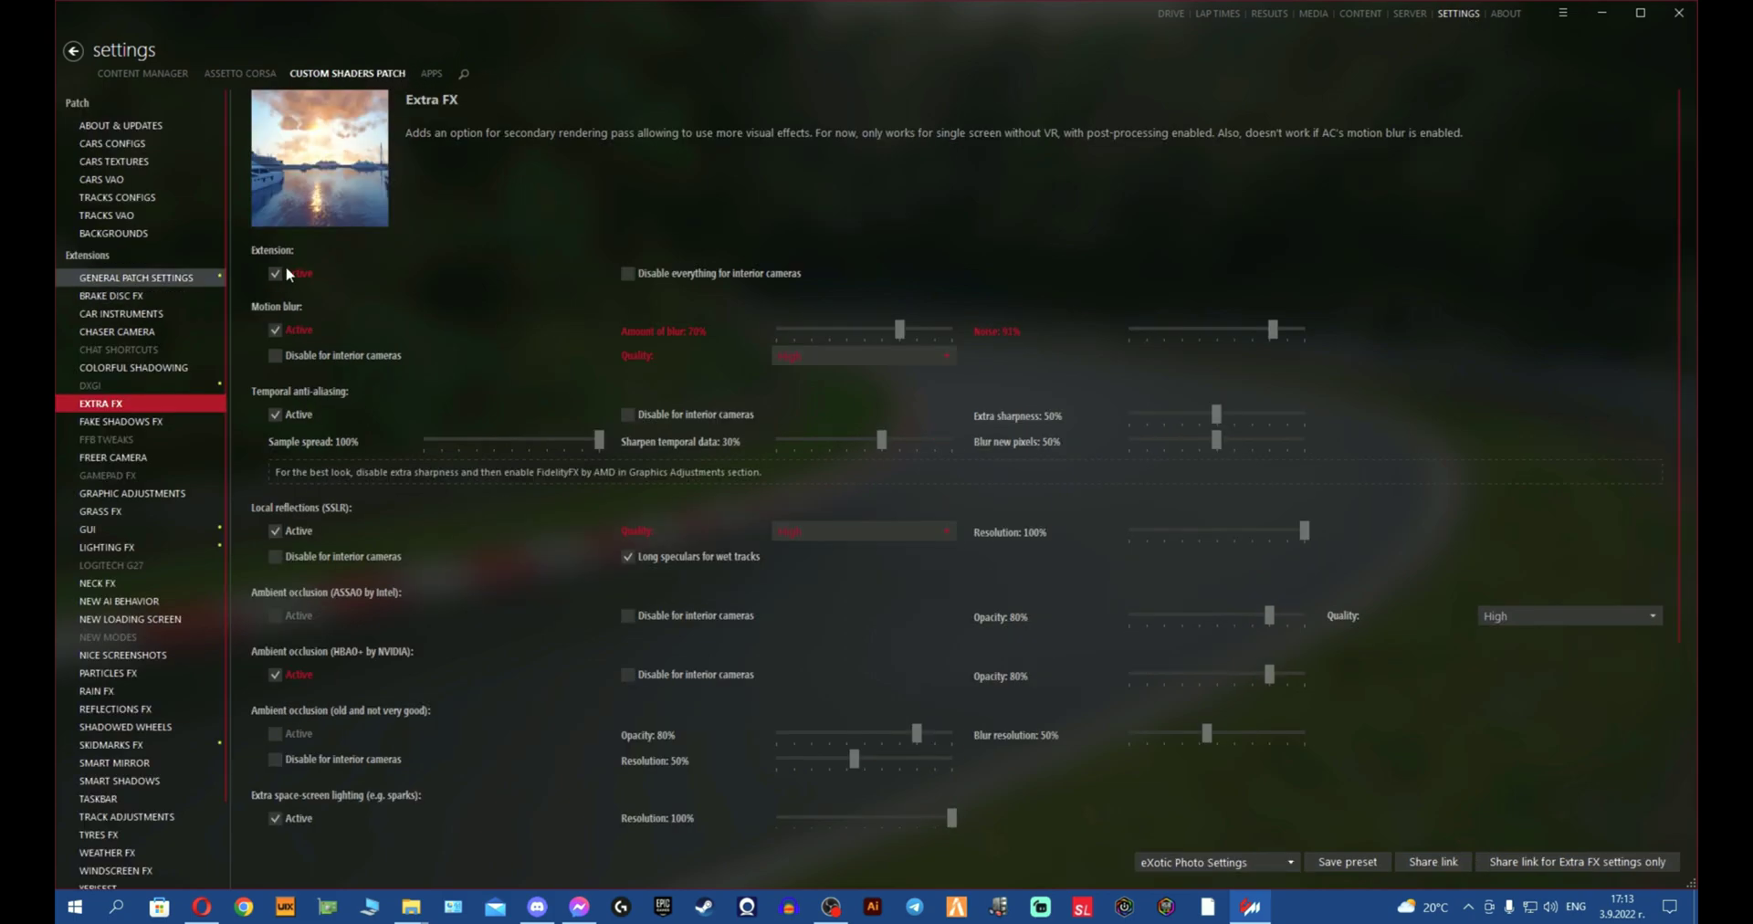
{"action": "left_click", "coordinate": [156, 277]}
{"action": "left_click", "coordinate": [167, 132]}
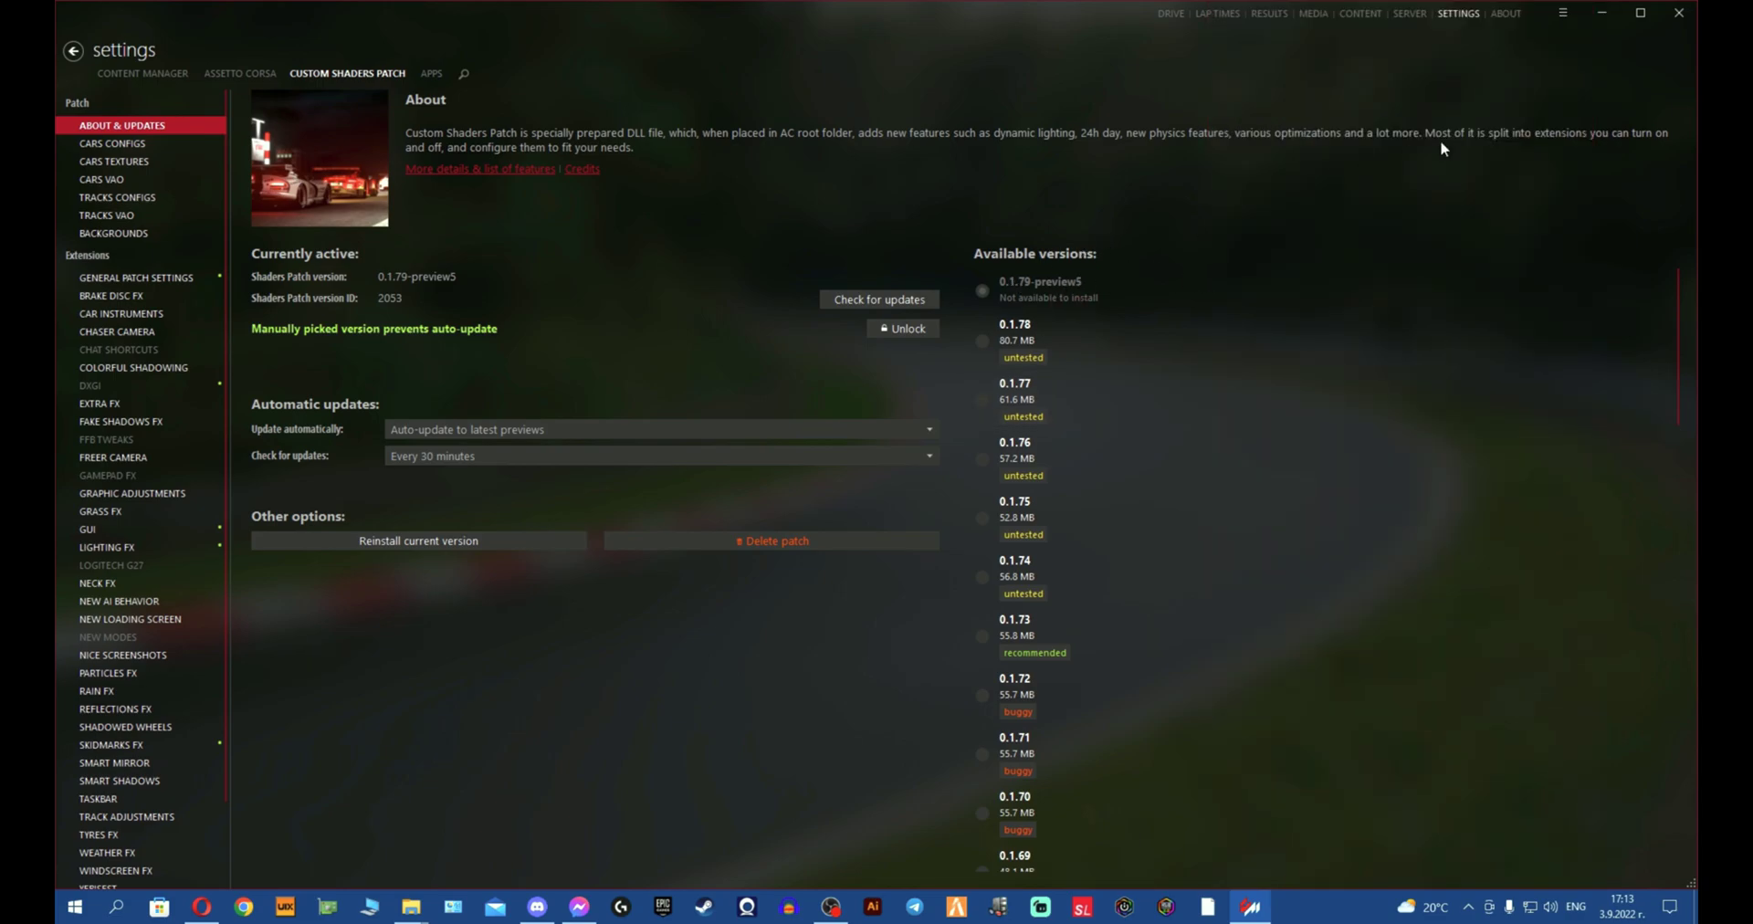
{"action": "left_click", "coordinate": [1601, 14]}
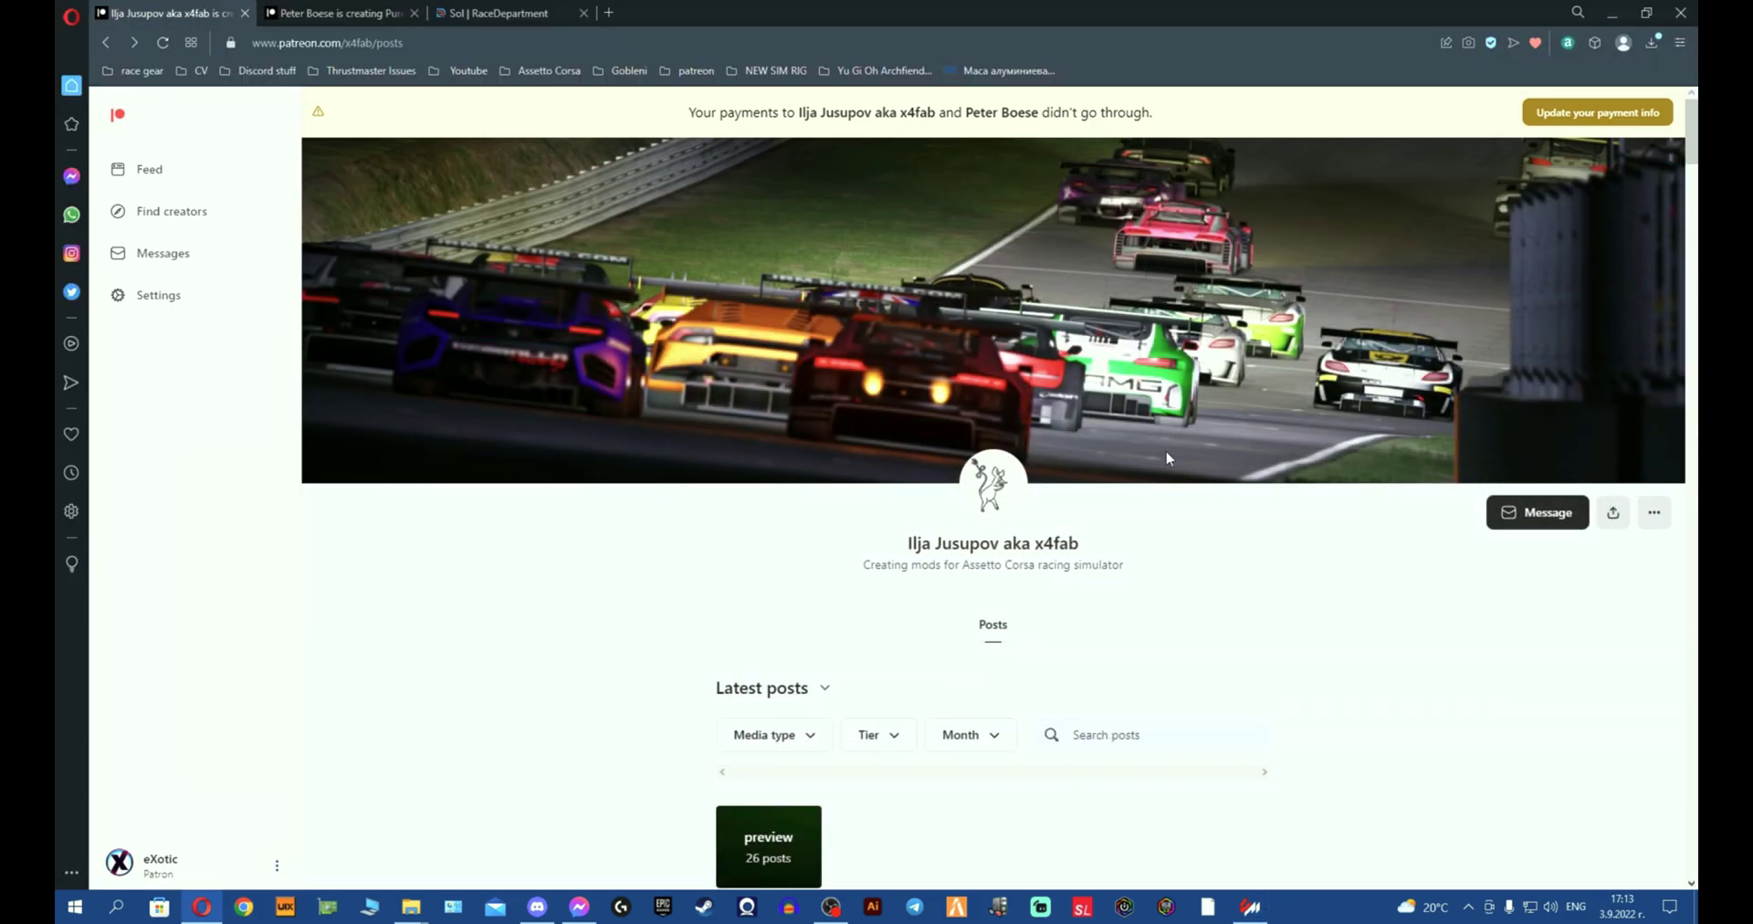
Step: Look through the preview build posts on the x4fab Patreon page
{"action": "scroll", "coordinate": [1231, 495], "scroll_direction": "down", "scroll_amount": 2}
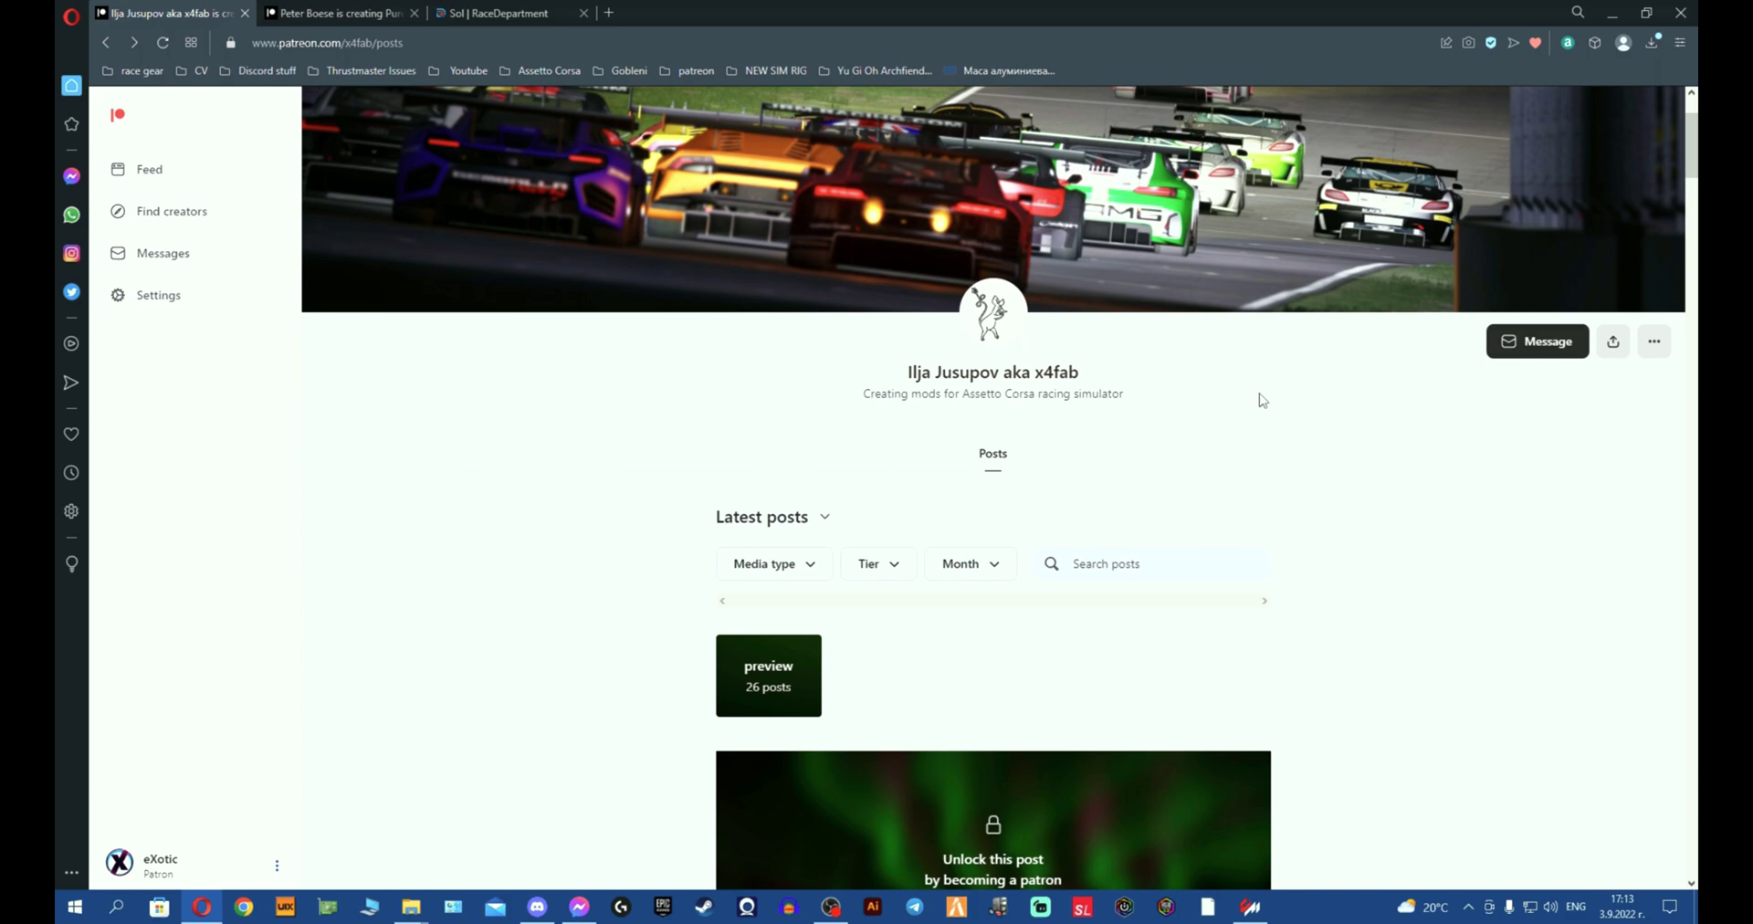
{"action": "scroll", "coordinate": [1261, 396], "scroll_direction": "down", "scroll_amount": 7}
{"action": "scroll", "coordinate": [1245, 348], "scroll_direction": "up", "scroll_amount": 6}
{"action": "scroll", "coordinate": [1166, 563], "scroll_direction": "down", "scroll_amount": 14}
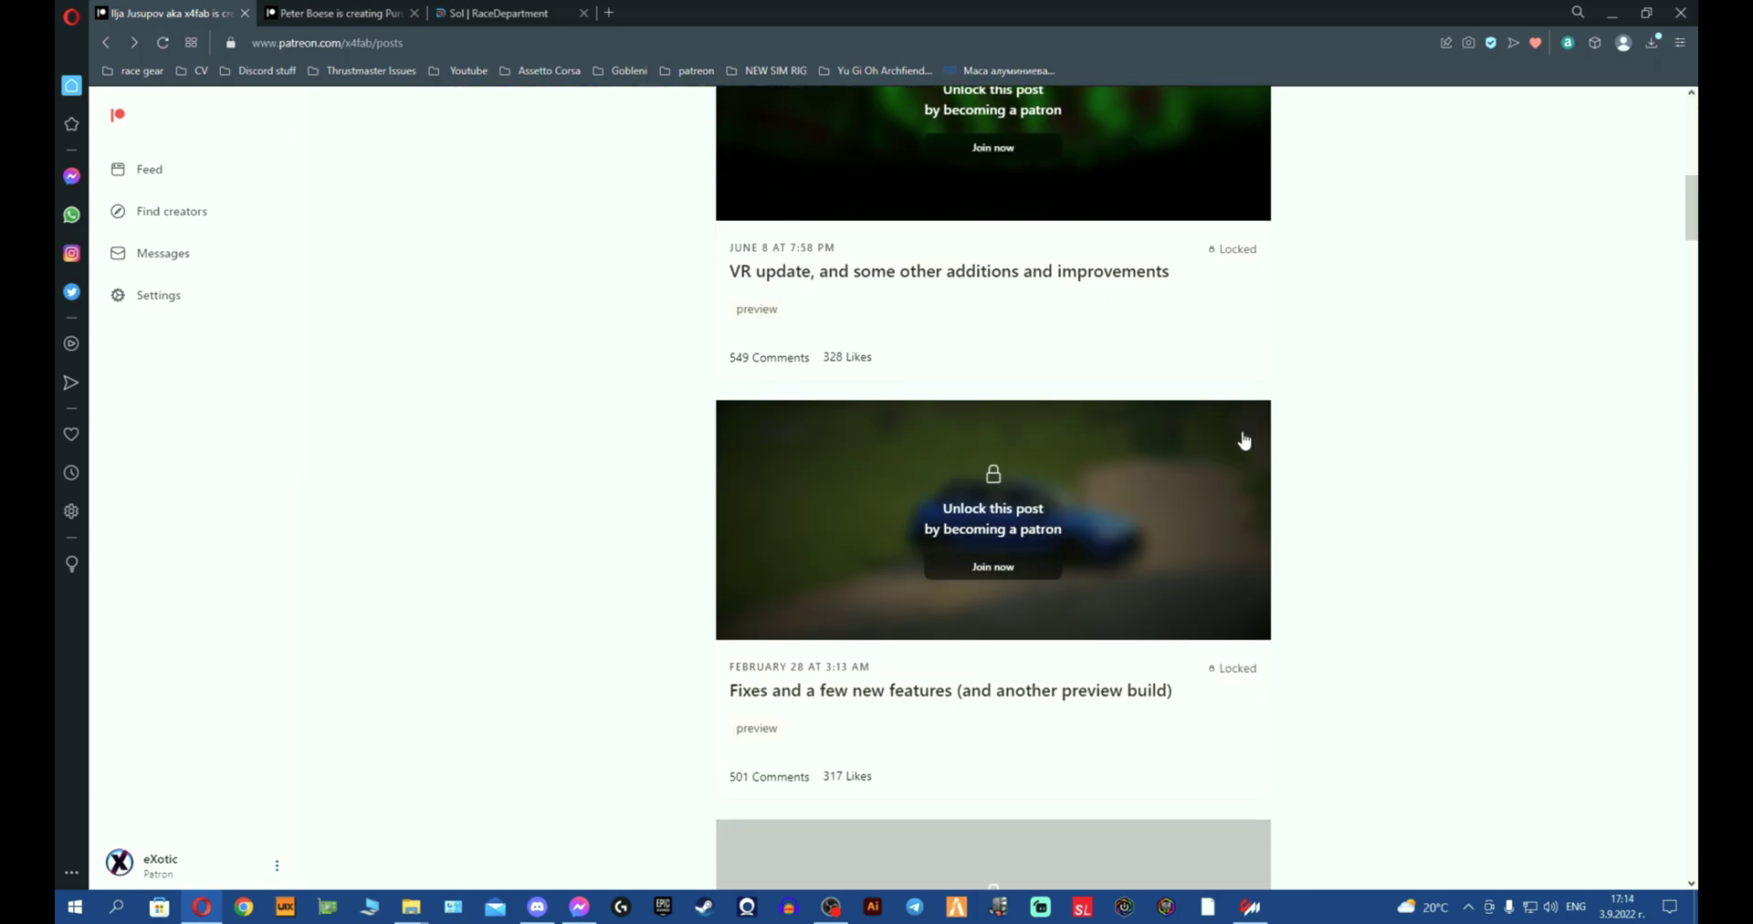
{"action": "scroll", "coordinate": [1452, 421], "scroll_direction": "up", "scroll_amount": 6}
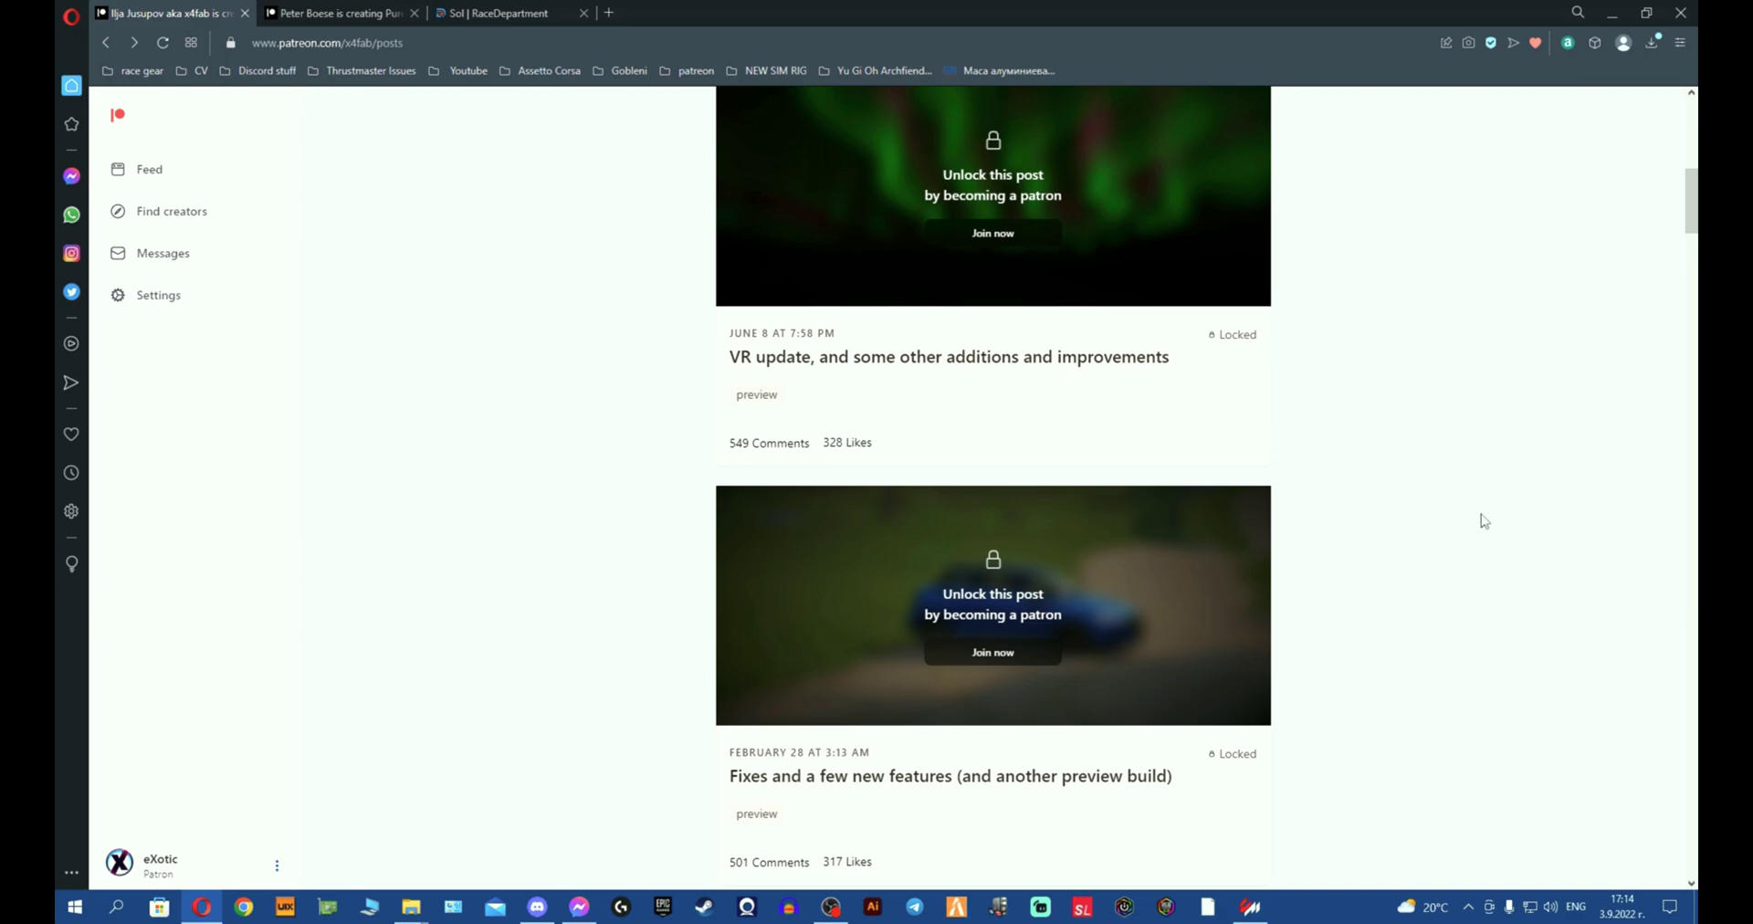
{"action": "scroll", "coordinate": [1393, 614], "scroll_direction": "down", "scroll_amount": 2}
Step: Load lights-patch-v0.1.79-preview5-full.zip from the Downloads folder into Content Manager and view its pending install entry
{"action": "left_click", "coordinate": [1250, 907]}
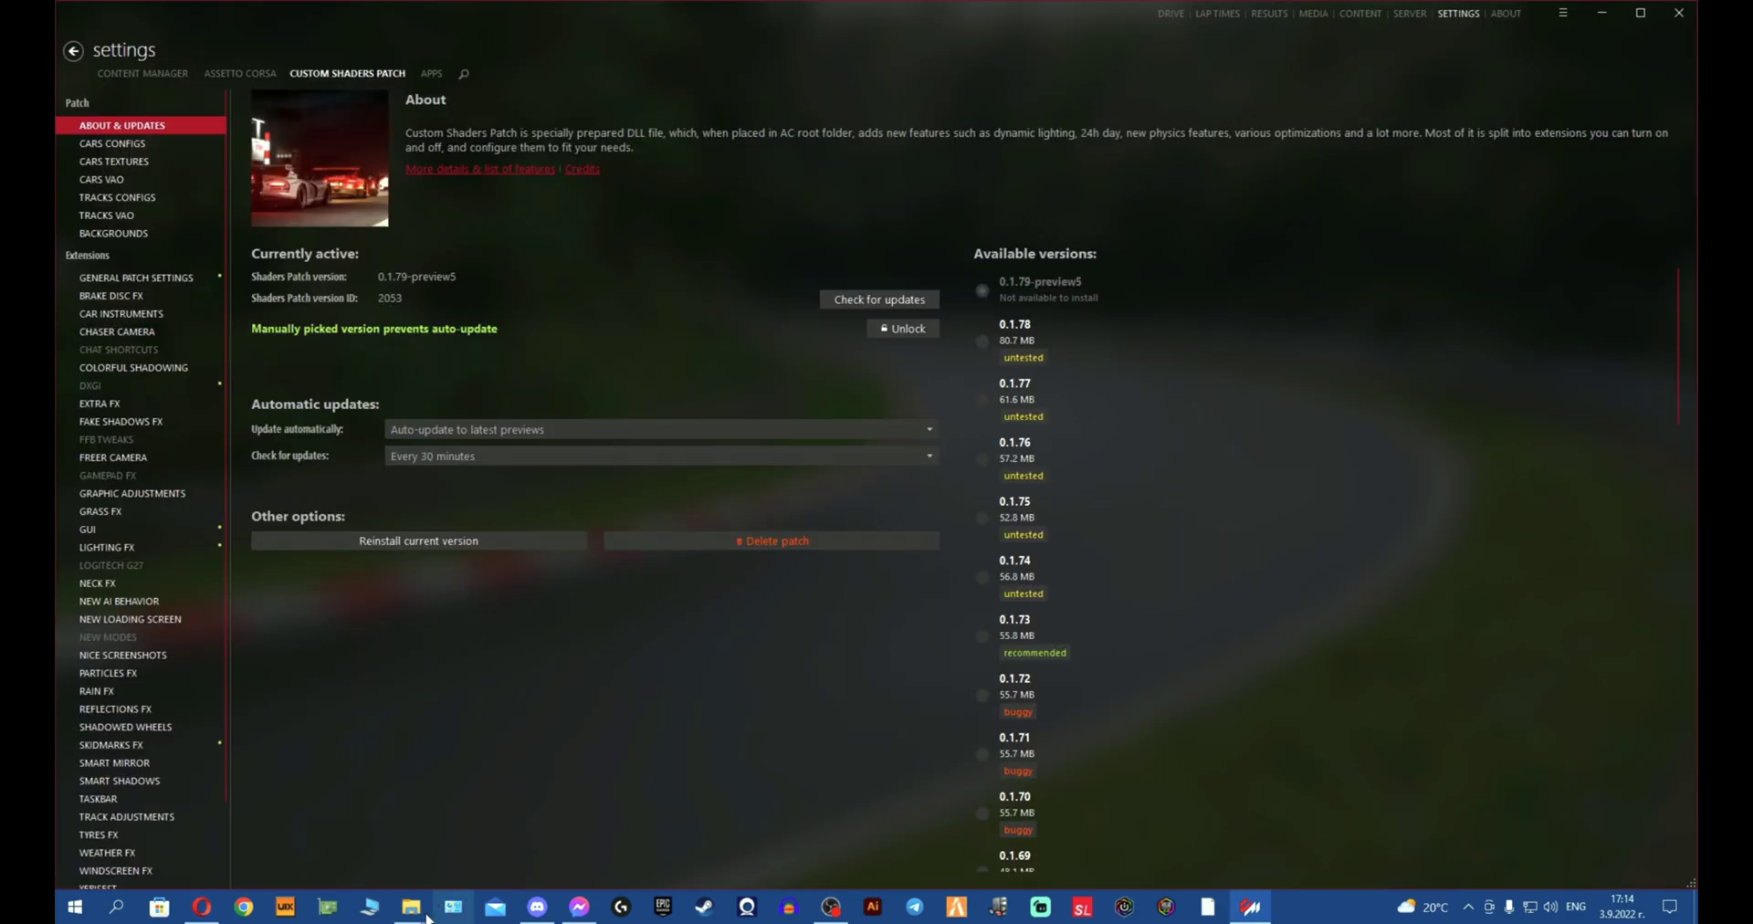
{"action": "mouse_move", "coordinate": [411, 907]}
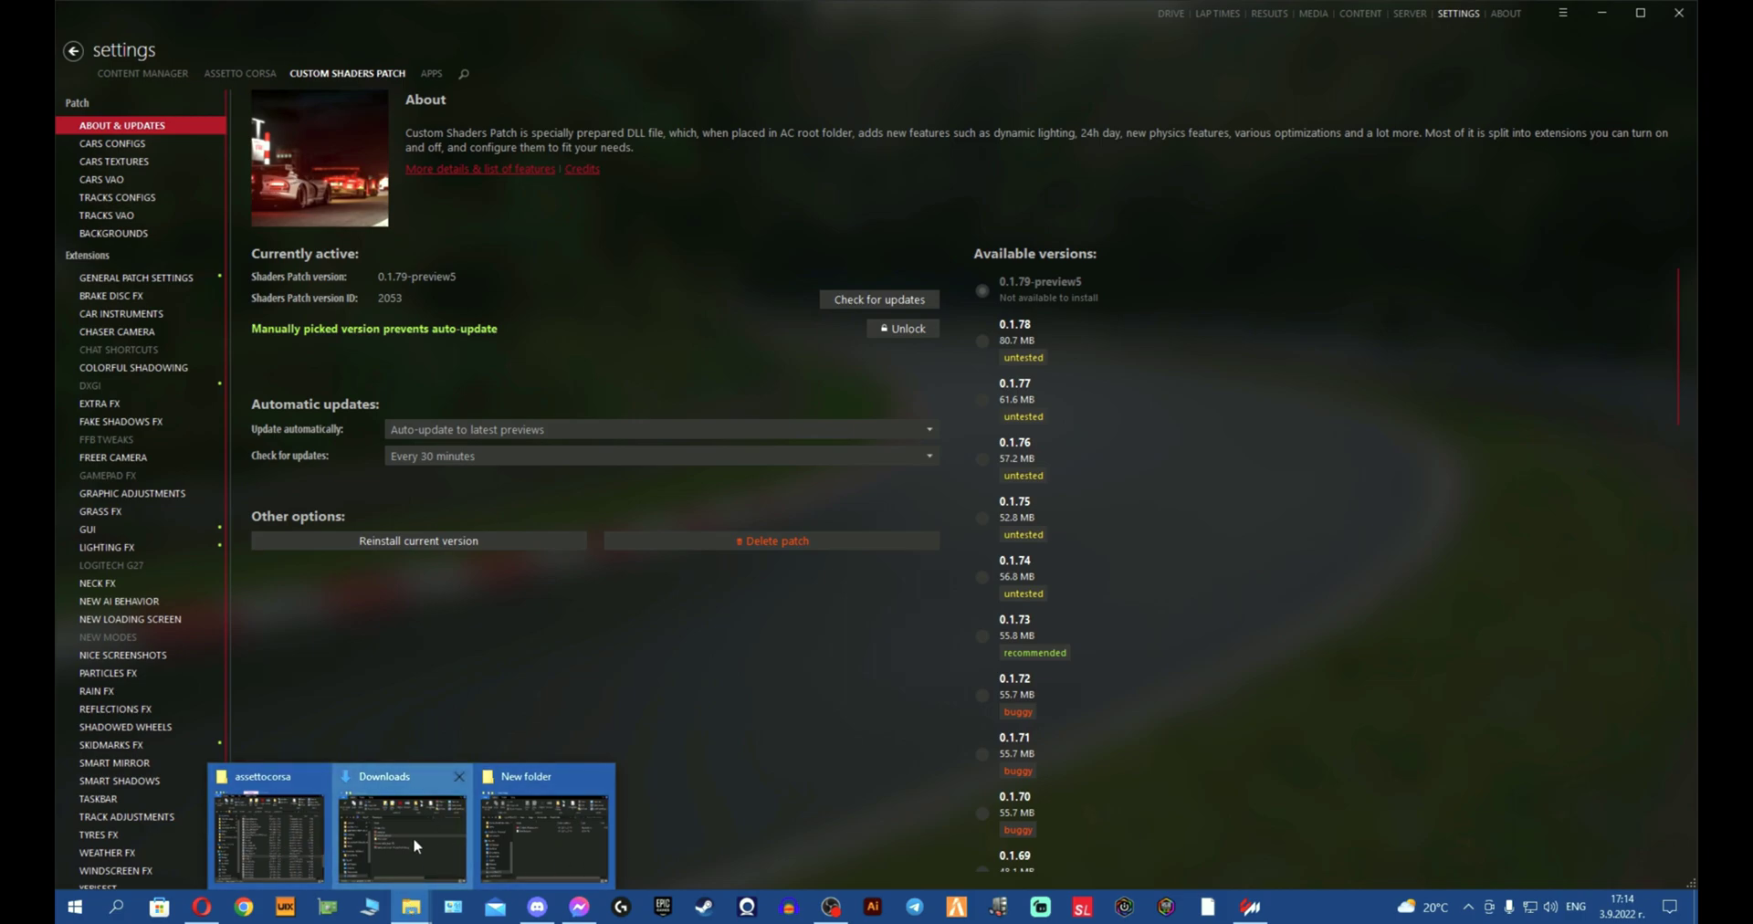
{"action": "left_click", "coordinate": [402, 837]}
{"action": "left_click_drag", "start_coordinate": [1247, 215], "coordinate": [437, 170]}
{"action": "left_click", "coordinate": [456, 450]}
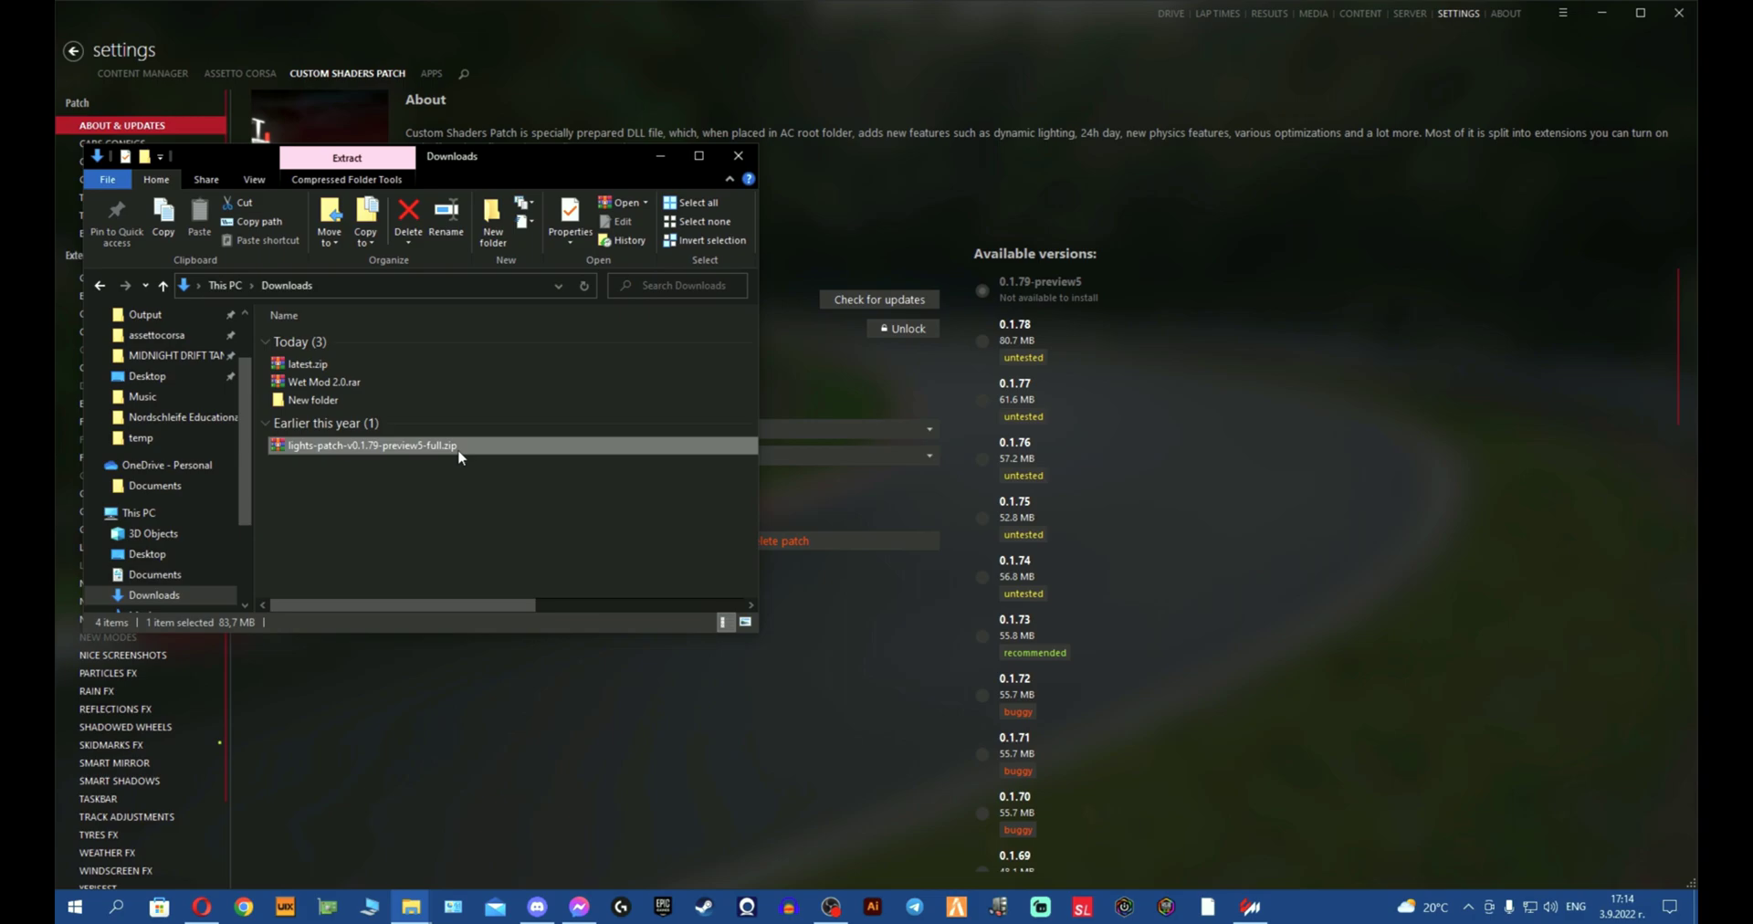
{"action": "left_click", "coordinate": [1571, 21]}
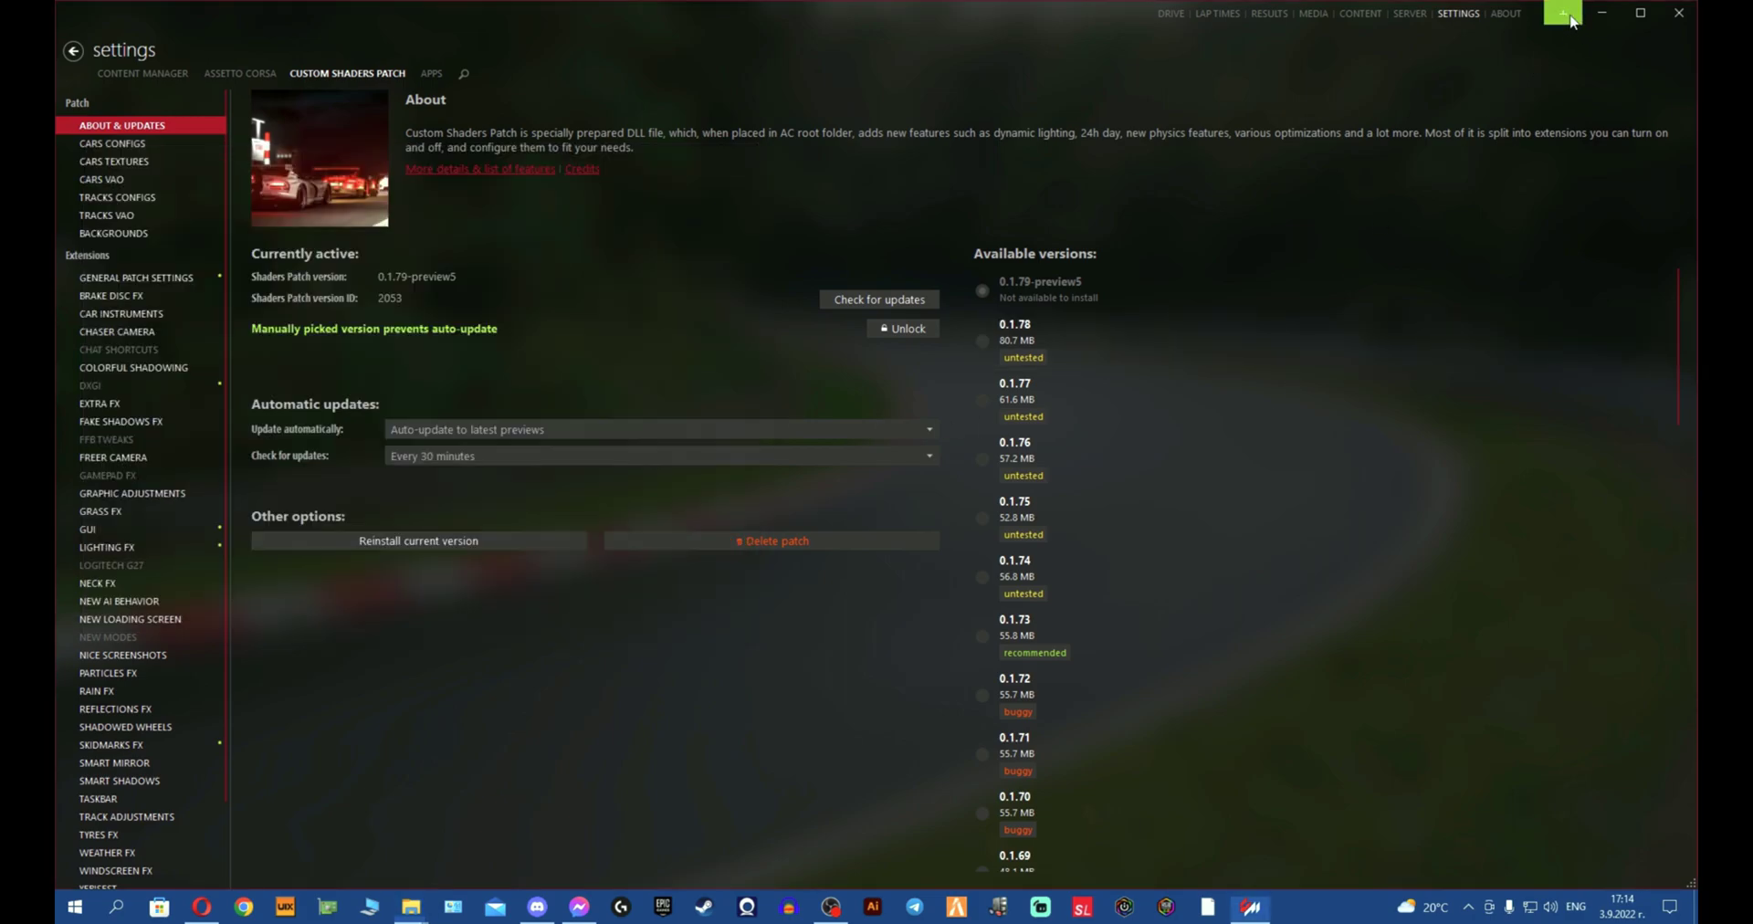
{"action": "left_click_drag", "start_coordinate": [1570, 20], "coordinate": [1571, 20]}
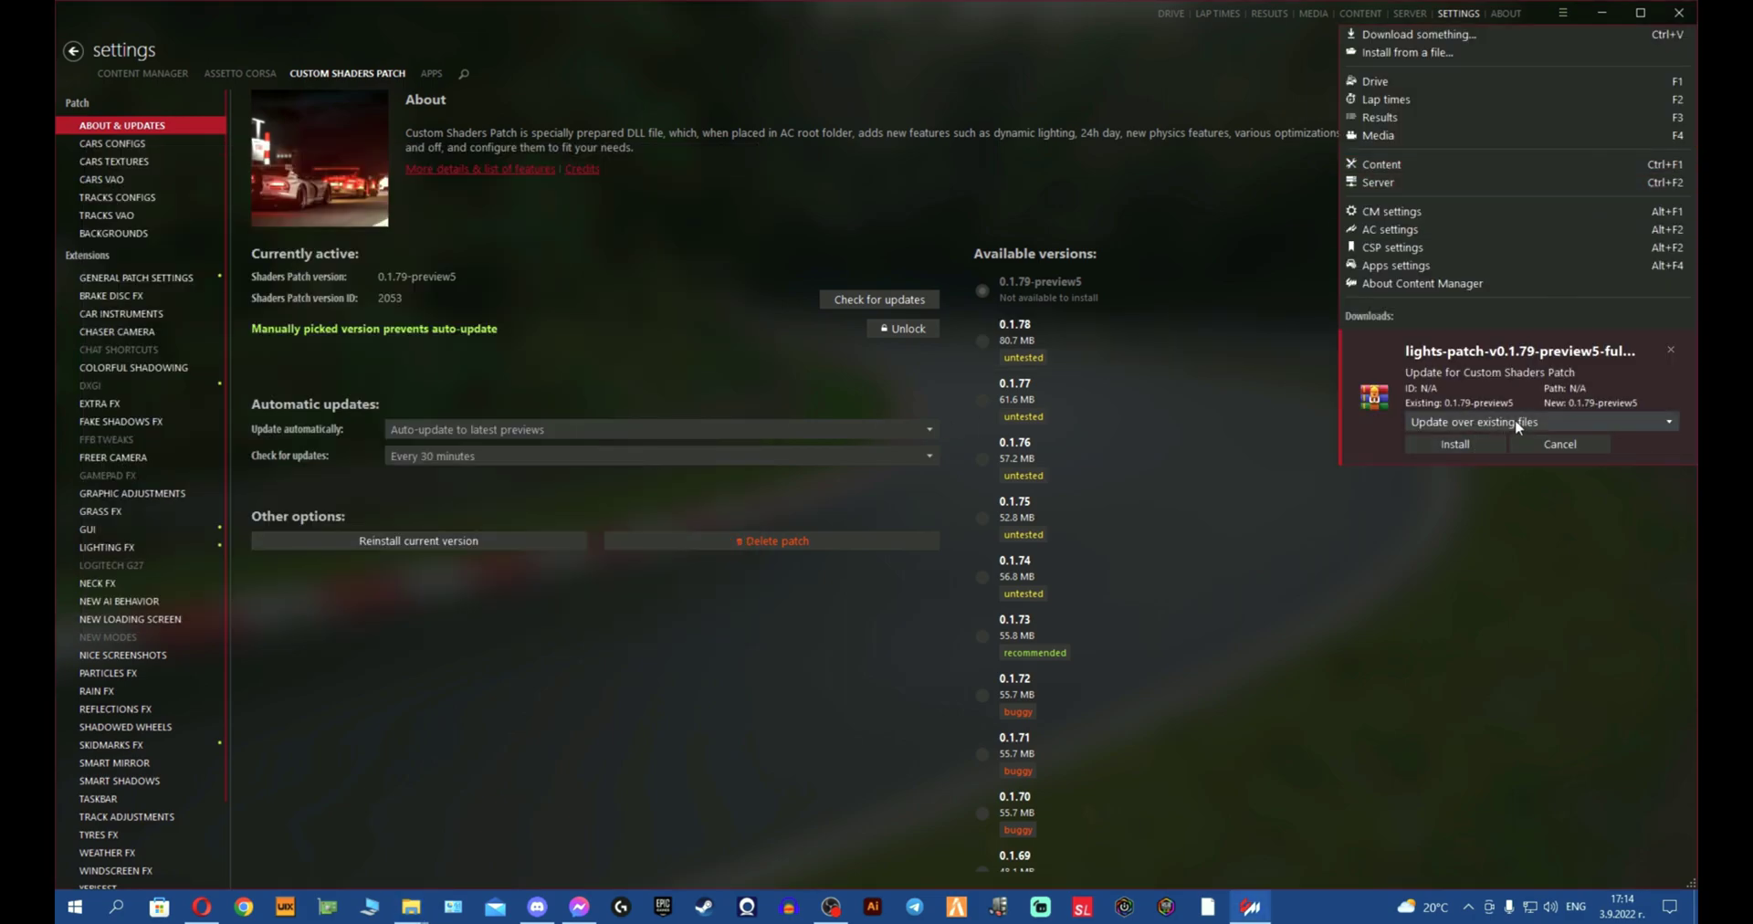
{"action": "left_click", "coordinate": [1200, 63]}
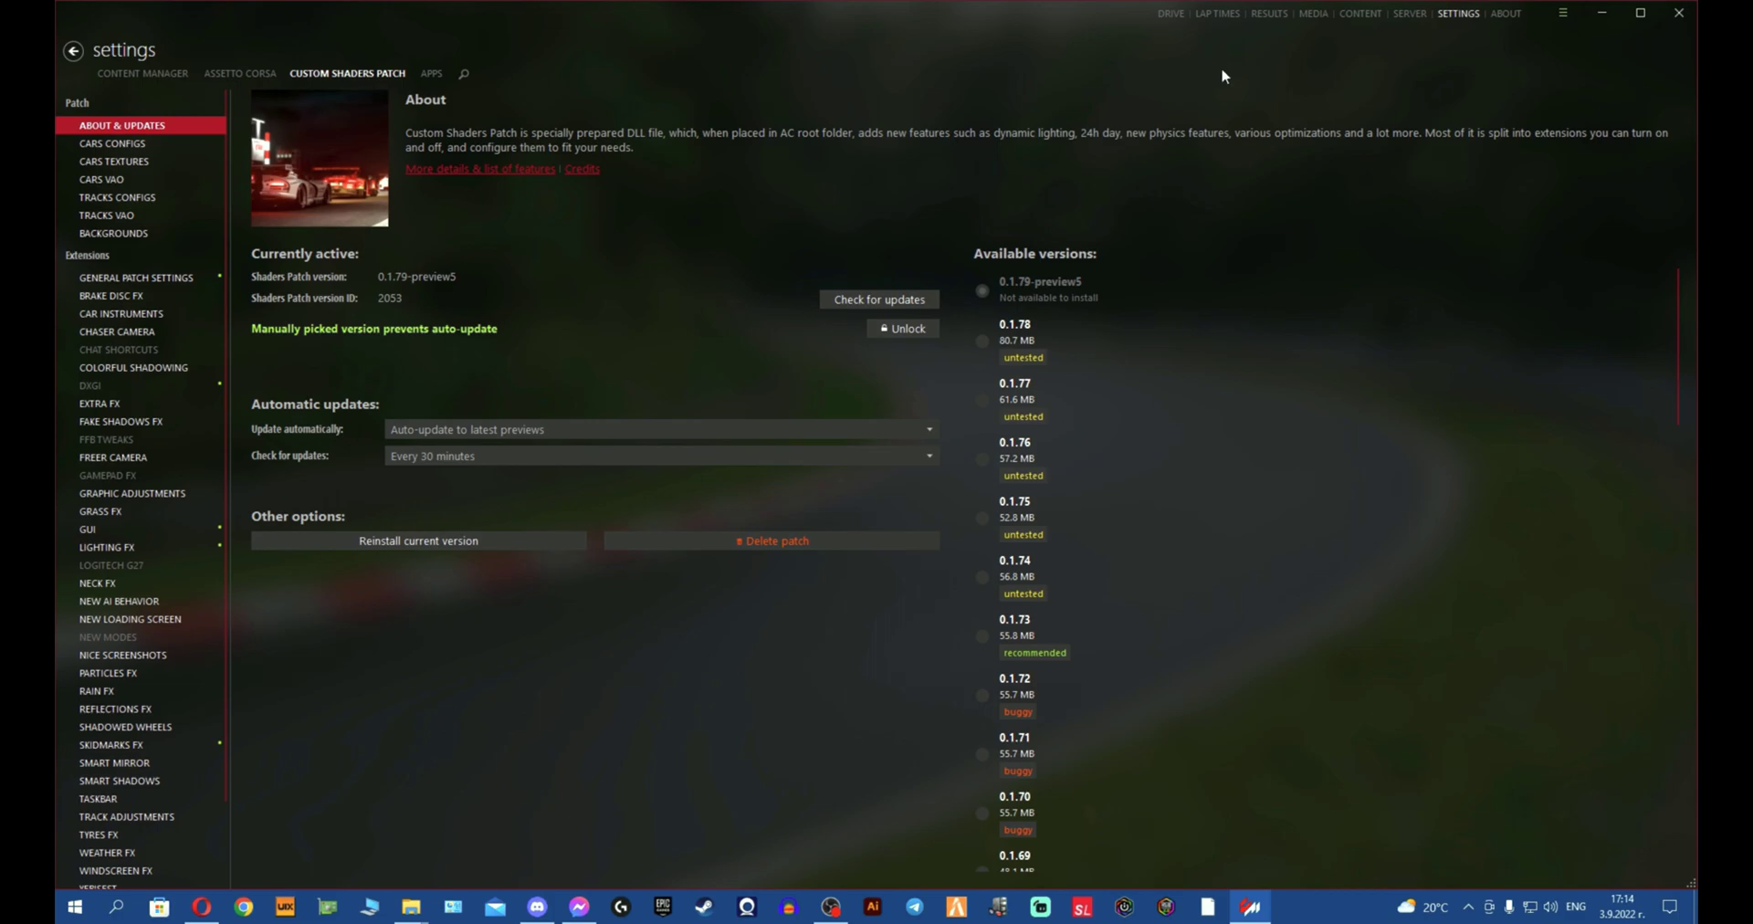
{"action": "left_click", "coordinate": [1564, 13]}
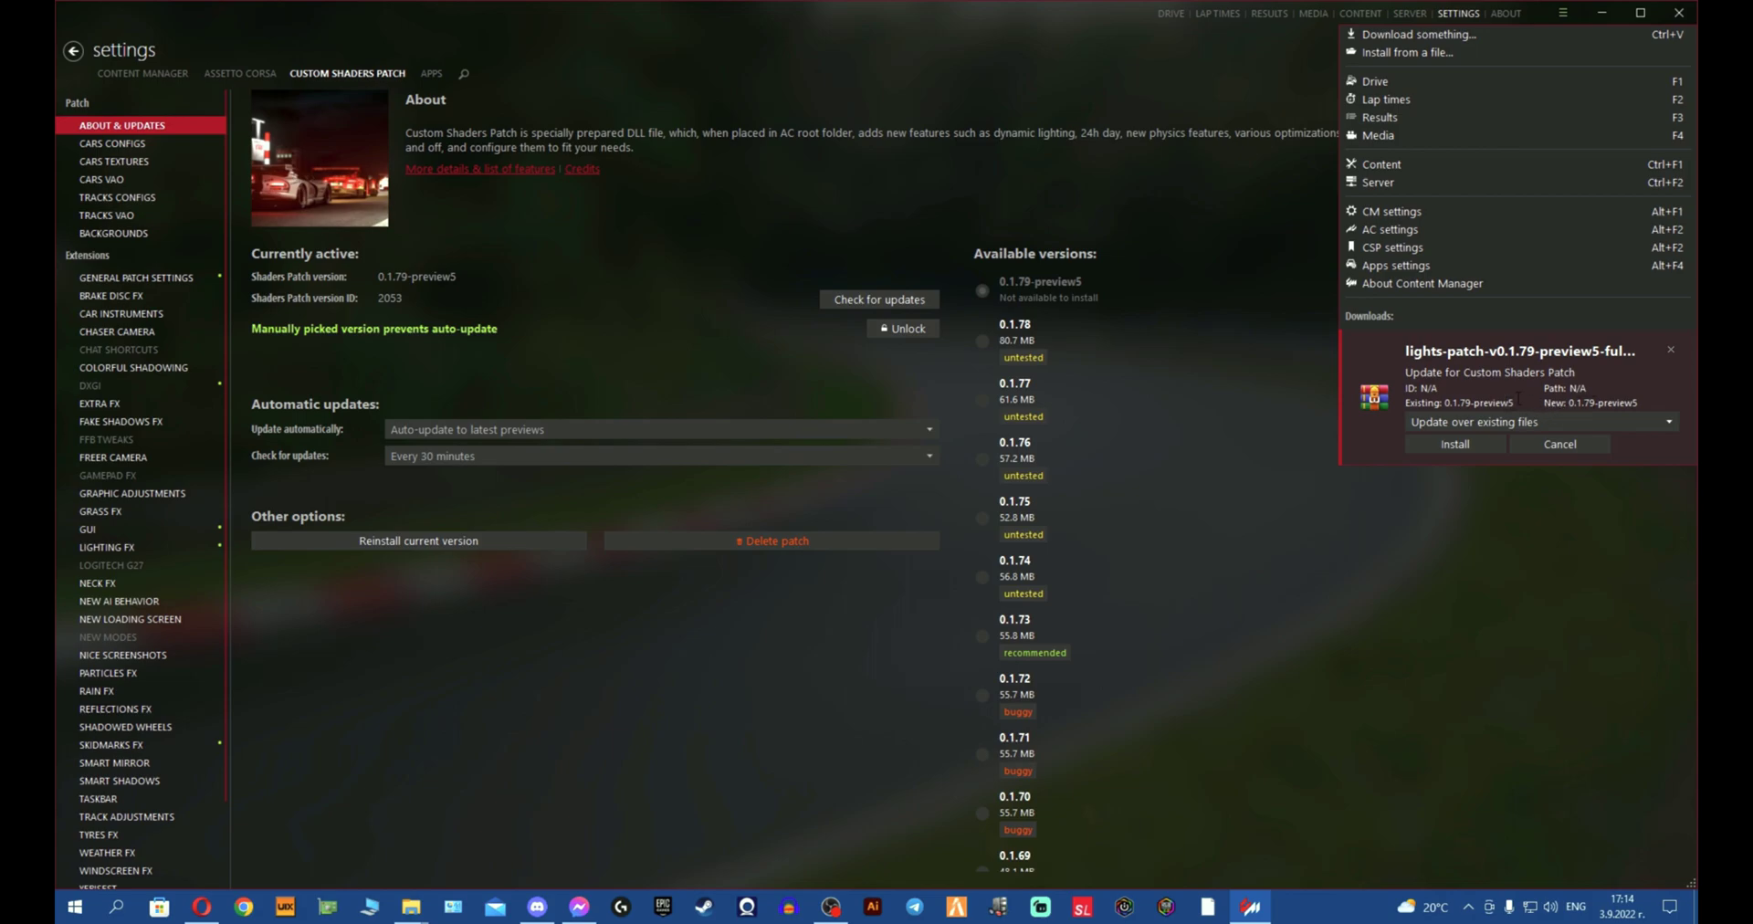
Step: Close Content Manager, accepting that the pending installation is terminated, and bring up its launch options to restart it
{"action": "left_click", "coordinate": [1678, 18]}
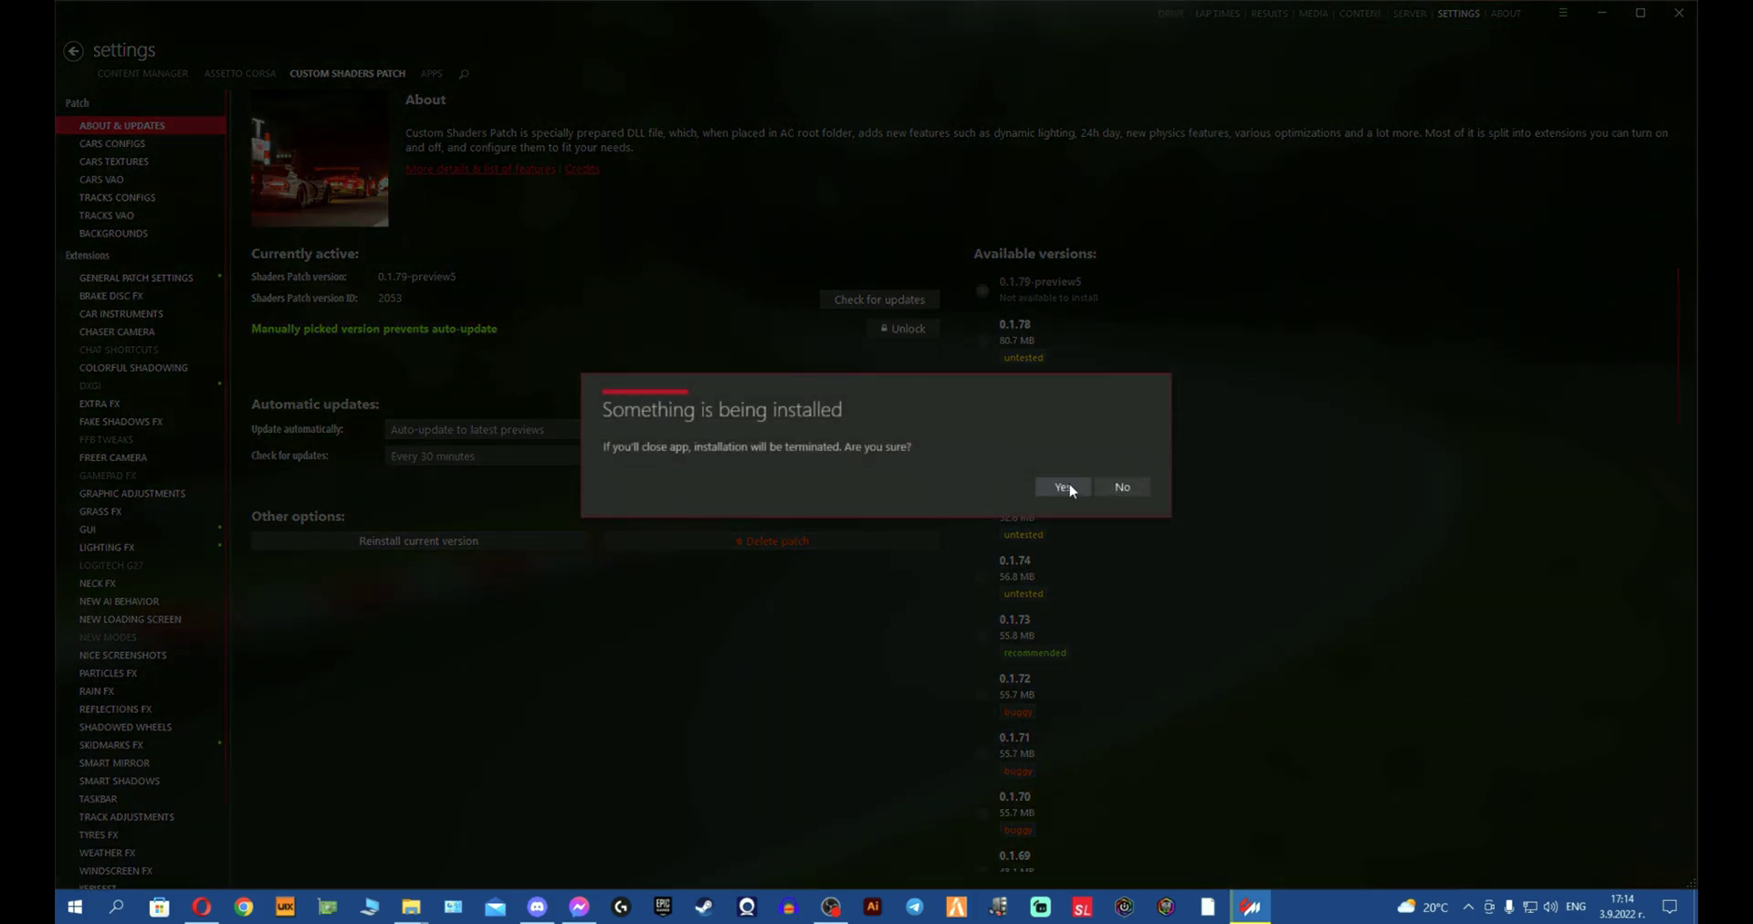
{"action": "left_click", "coordinate": [1065, 488]}
{"action": "right_click", "coordinate": [1251, 907]}
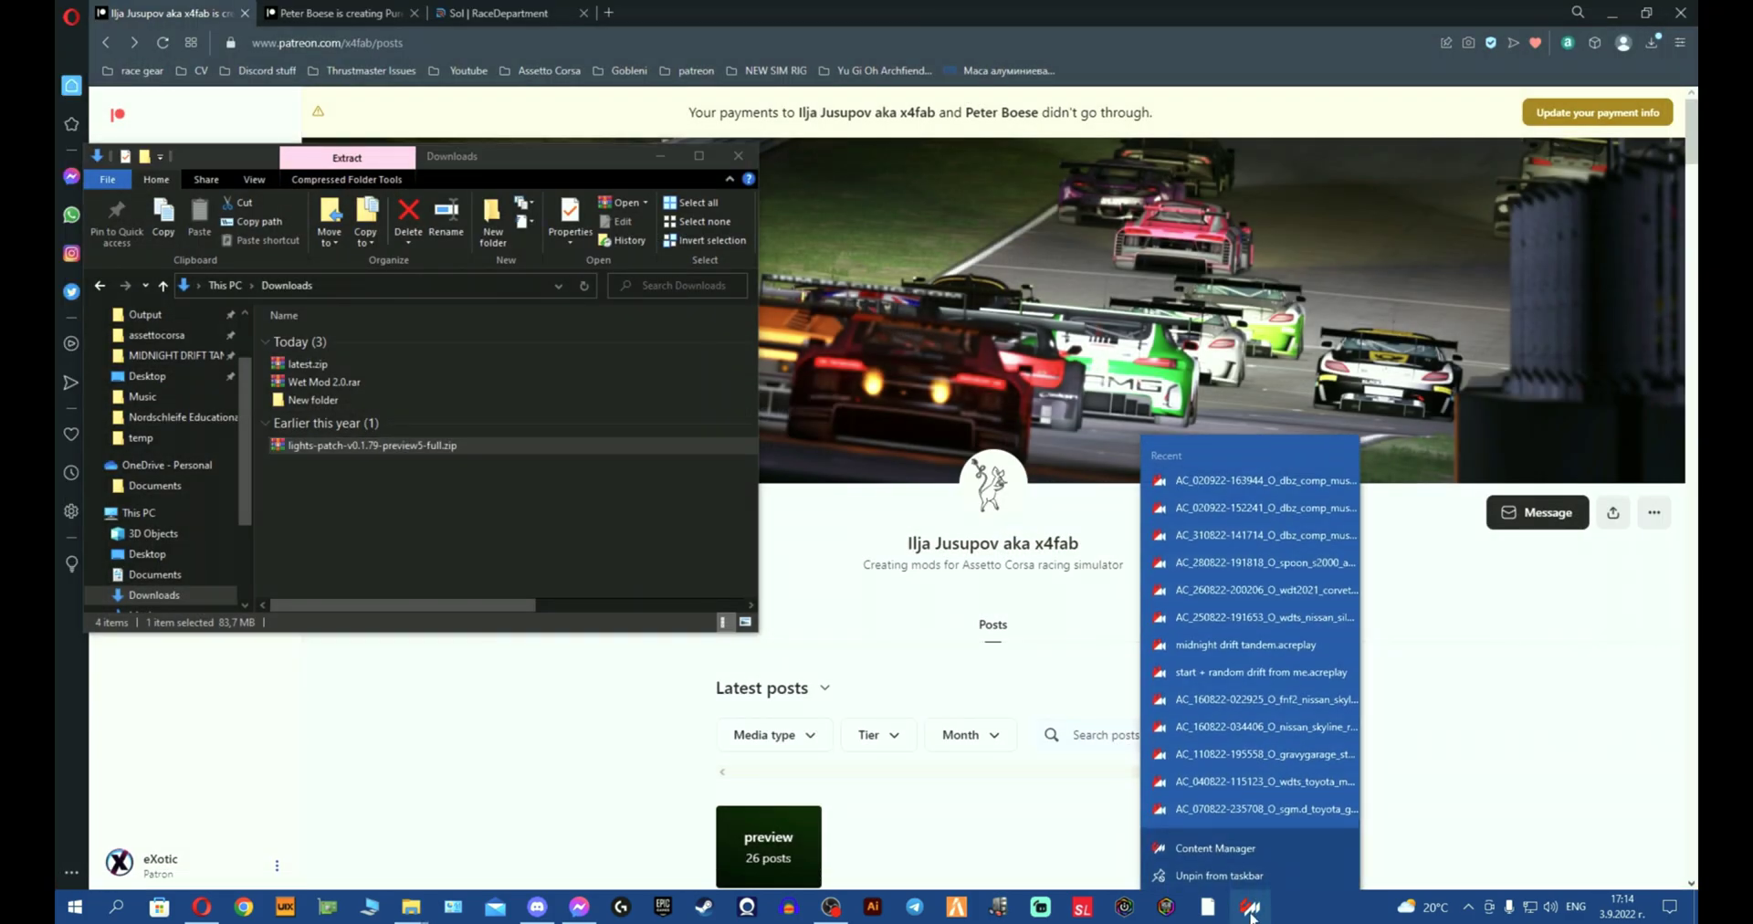
{"action": "right_click", "coordinate": [1280, 842]}
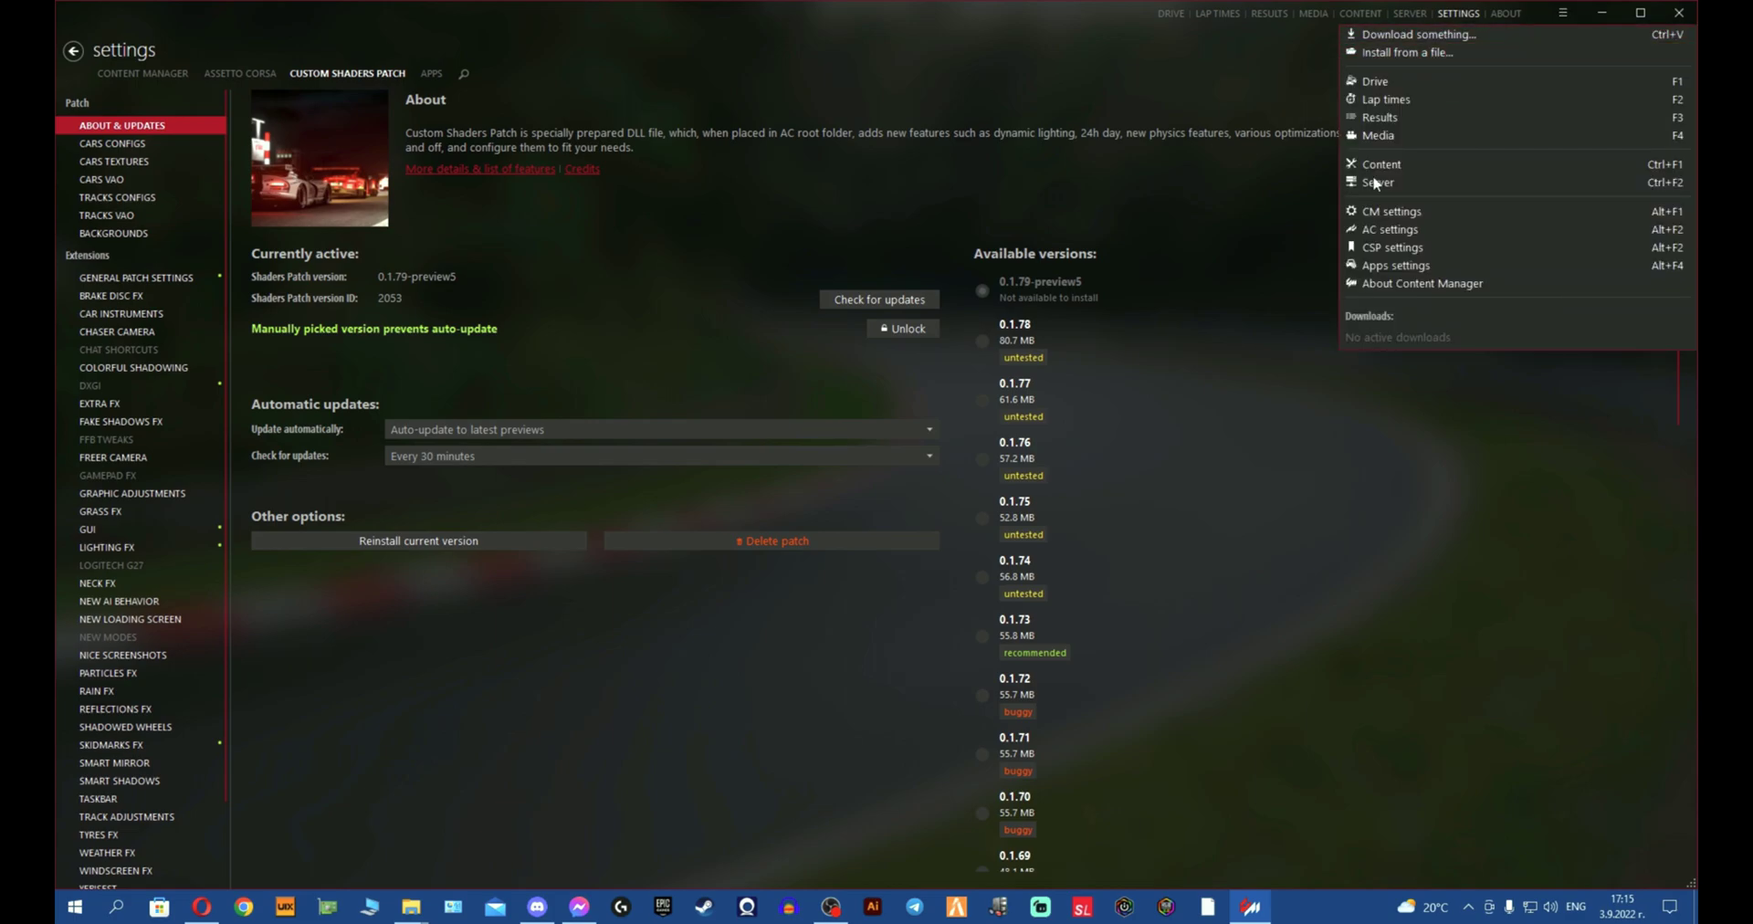
Step: Bring the Downloads folder in front of Content Manager and point out lights-patch-v0.1.79-preview5-full.zip
{"action": "left_click", "coordinate": [411, 907]}
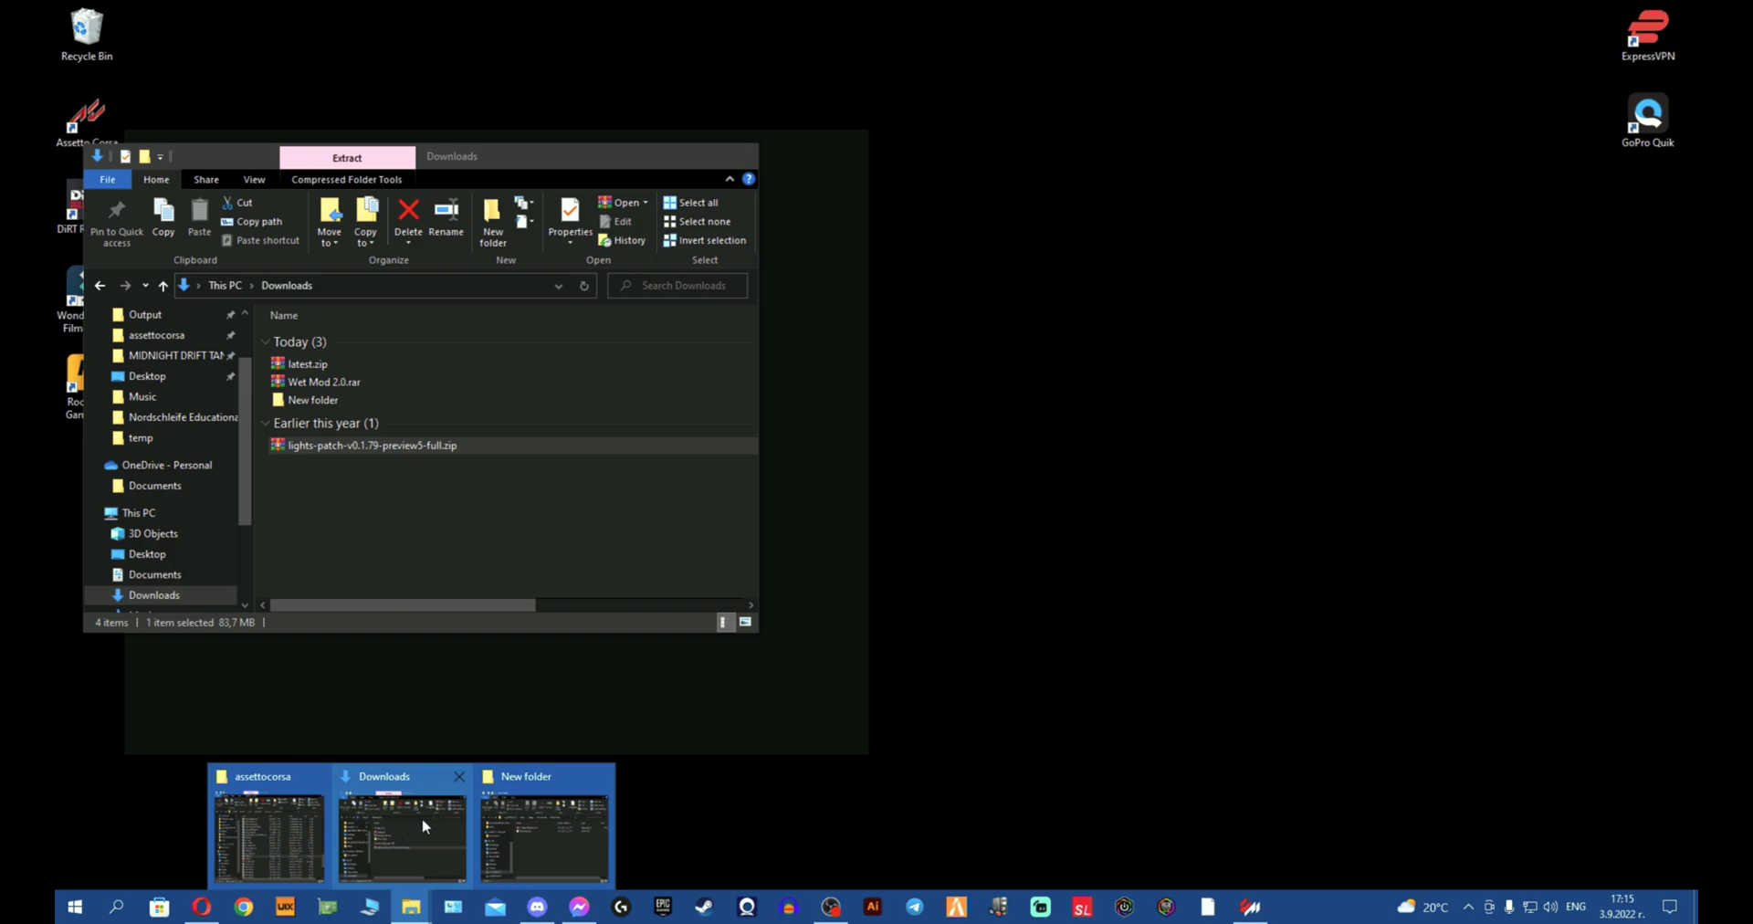
{"action": "left_click", "coordinate": [422, 818]}
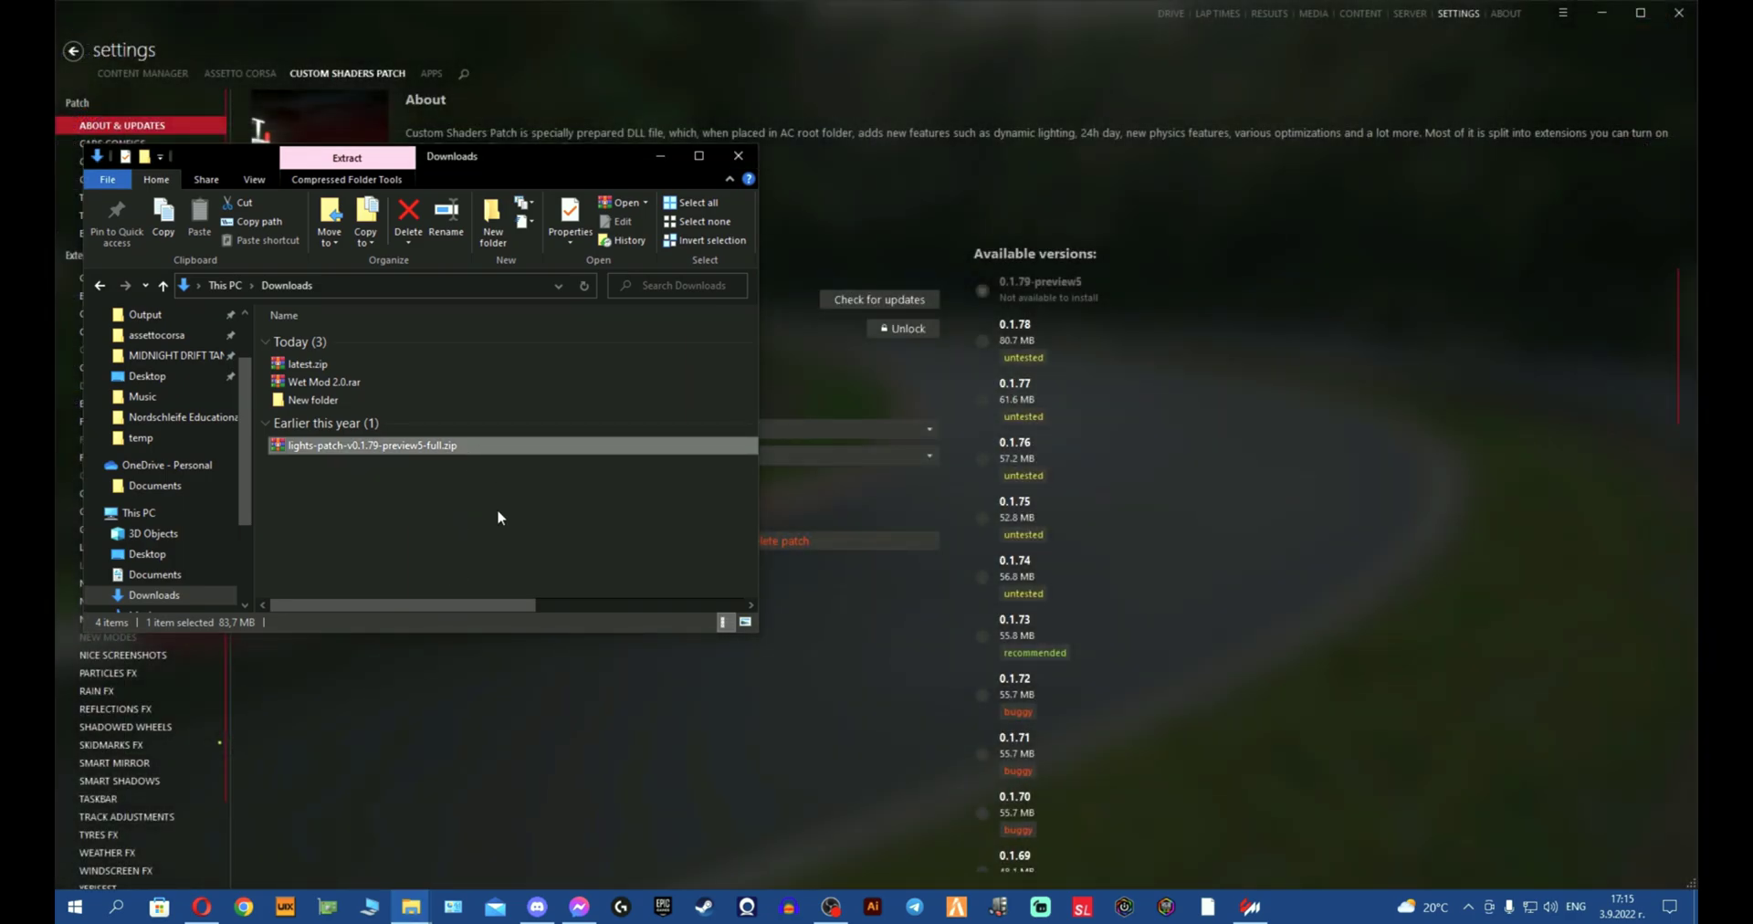
{"action": "left_click_drag", "start_coordinate": [481, 450], "coordinate": [537, 511]}
{"action": "left_click", "coordinate": [537, 512]}
Step: Load lights-patch-v0.1.79-preview5-full.zip as a mod archive to install, view its pending entry and discard it
{"action": "left_click", "coordinate": [1563, 13]}
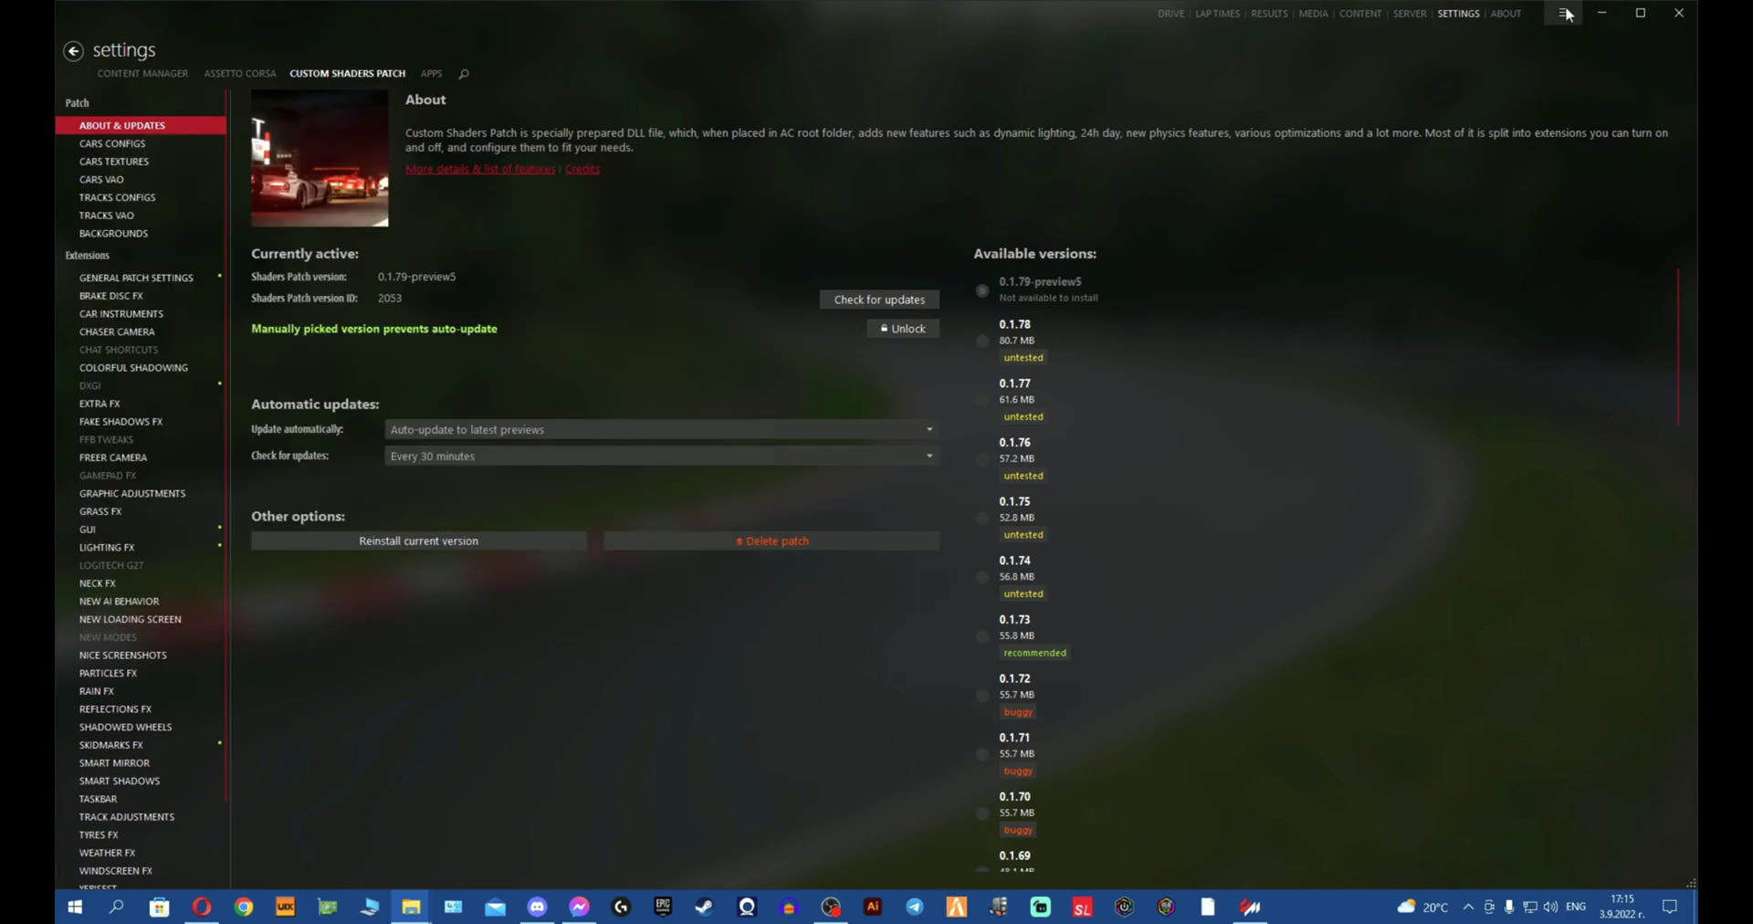
{"action": "left_click", "coordinate": [1538, 51]}
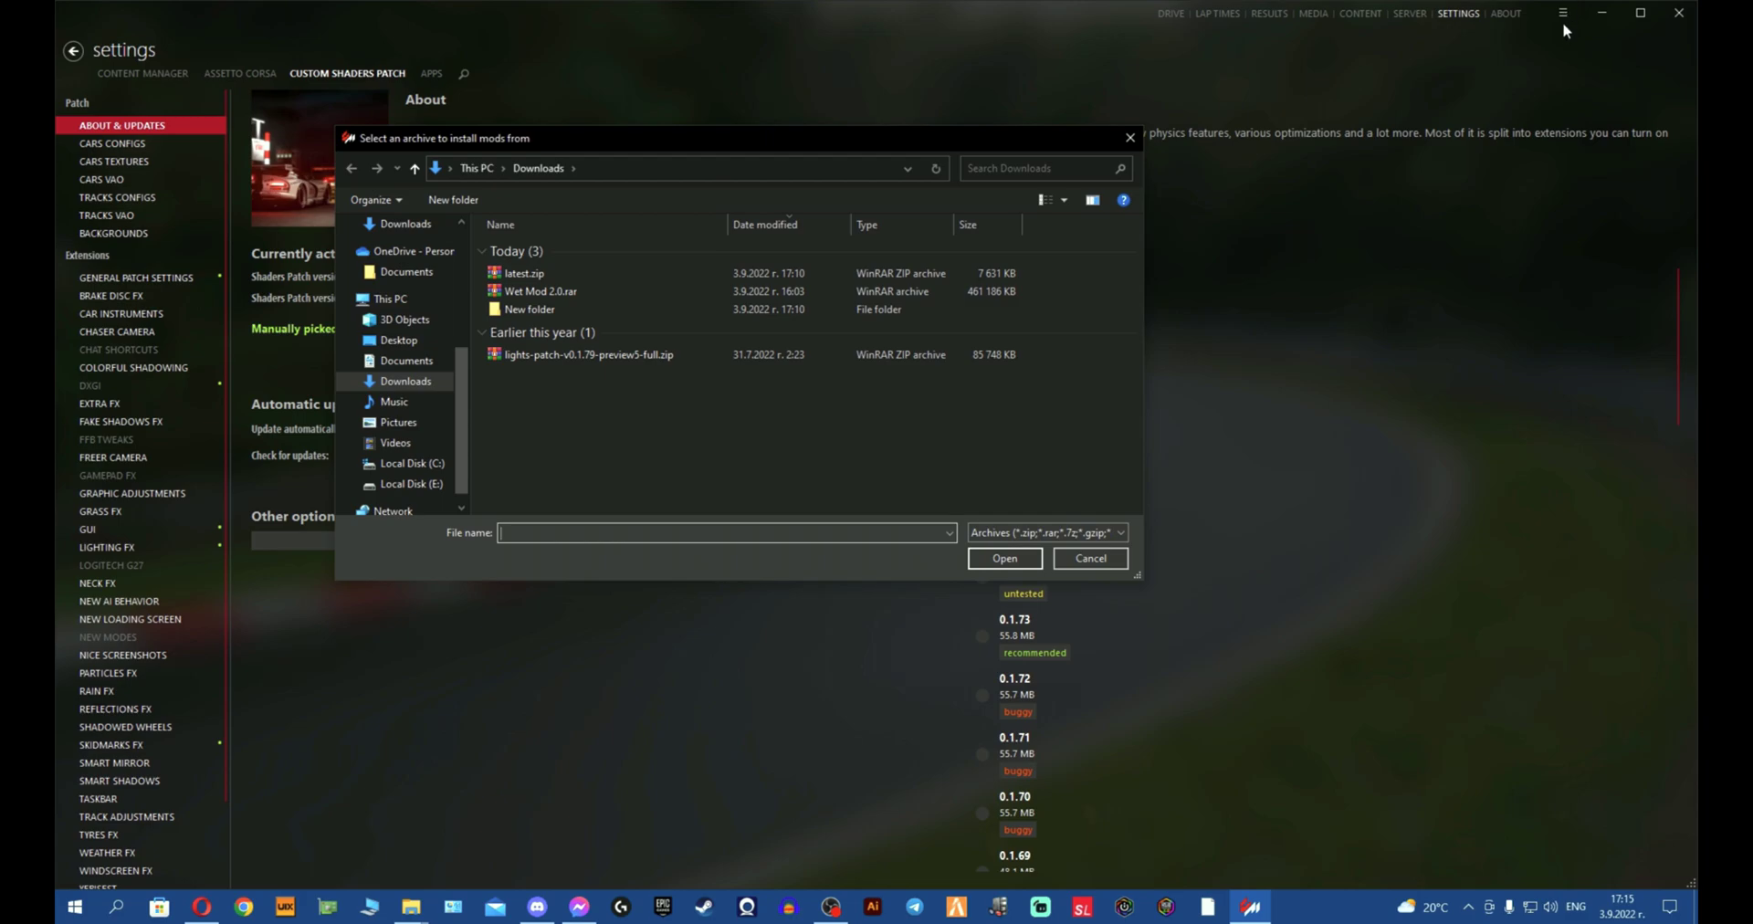
{"action": "left_click", "coordinate": [598, 356]}
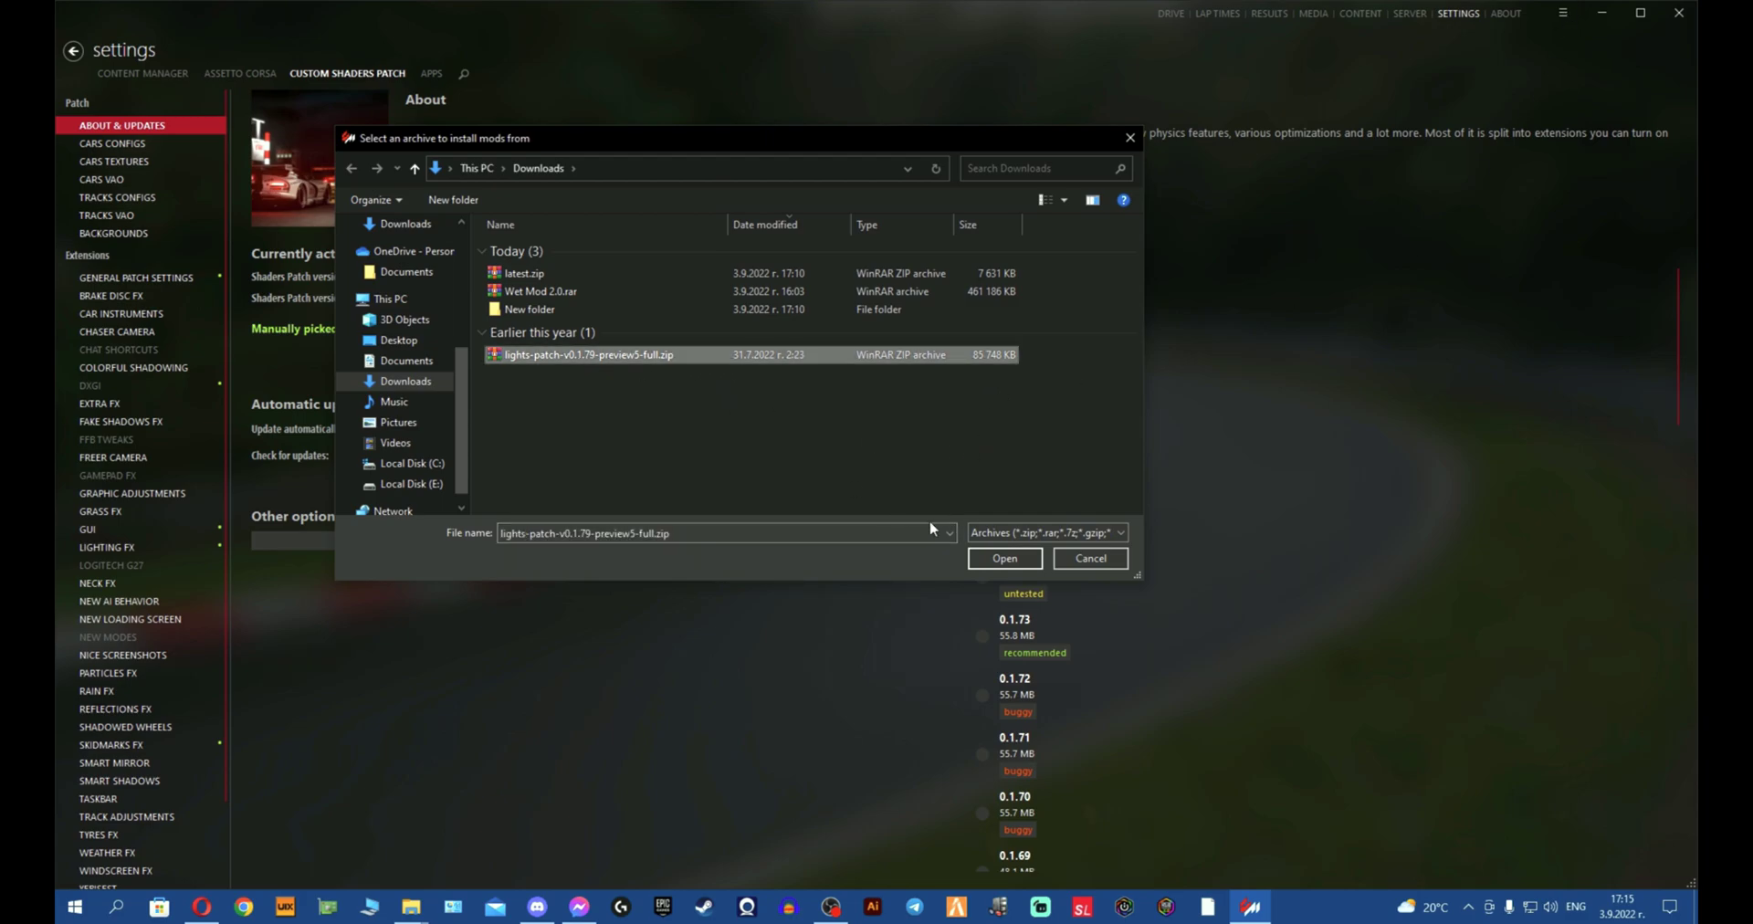
{"action": "left_click", "coordinate": [1004, 558]}
{"action": "left_click", "coordinate": [1564, 13]}
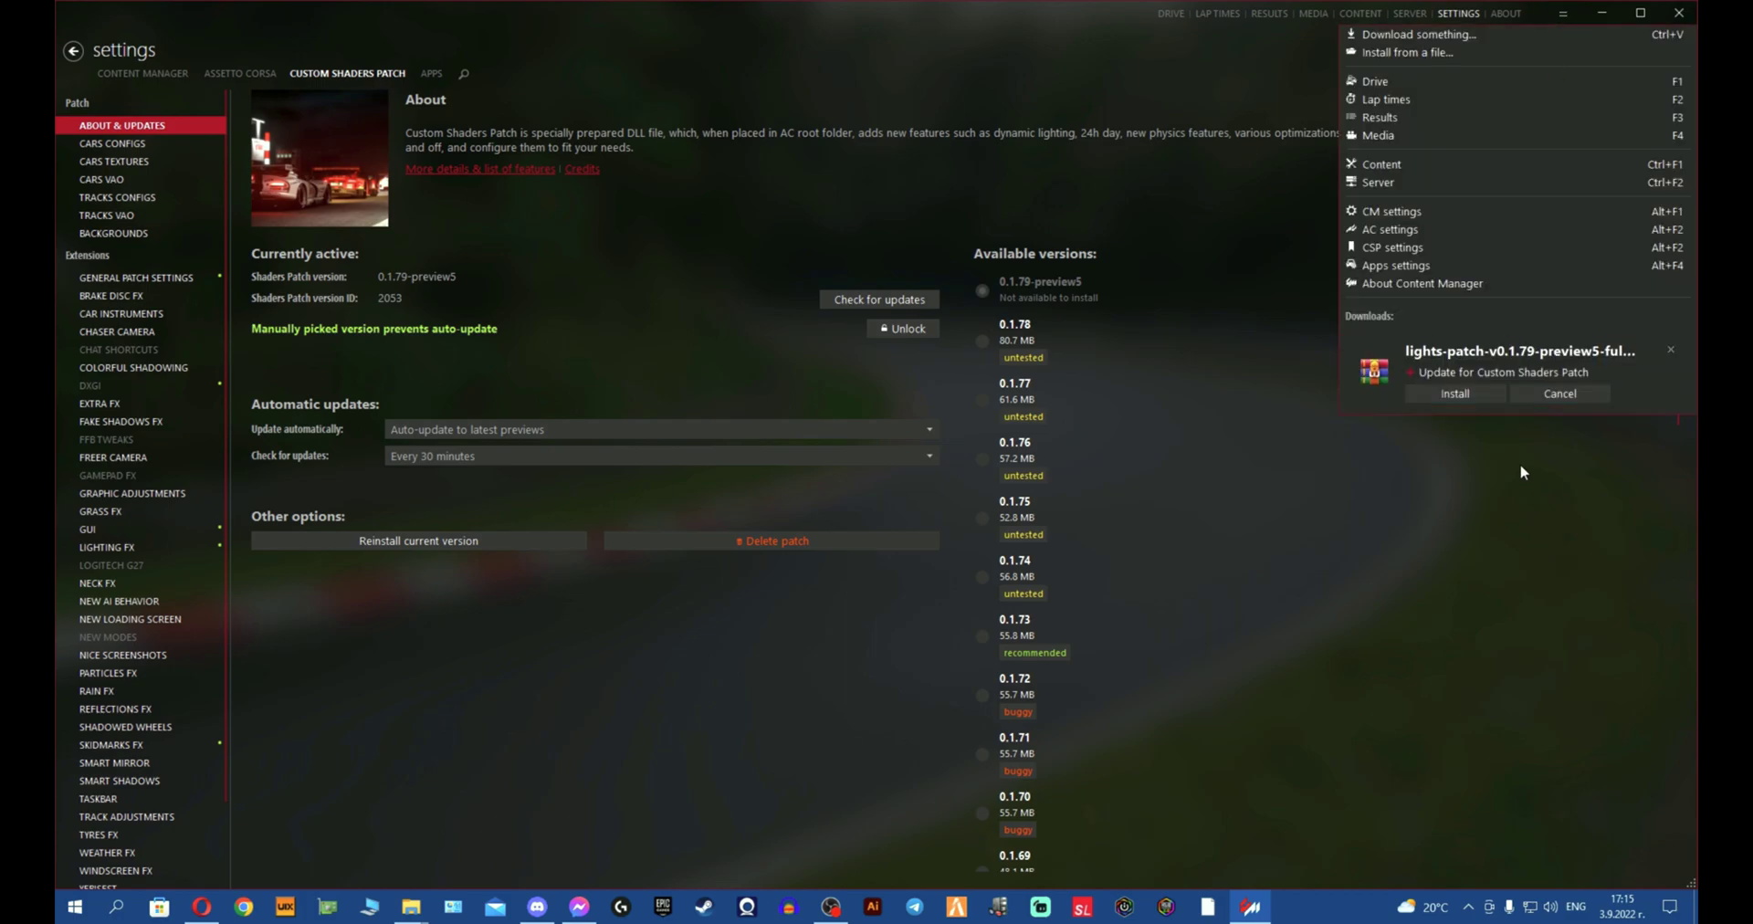
{"action": "left_click", "coordinate": [1672, 350]}
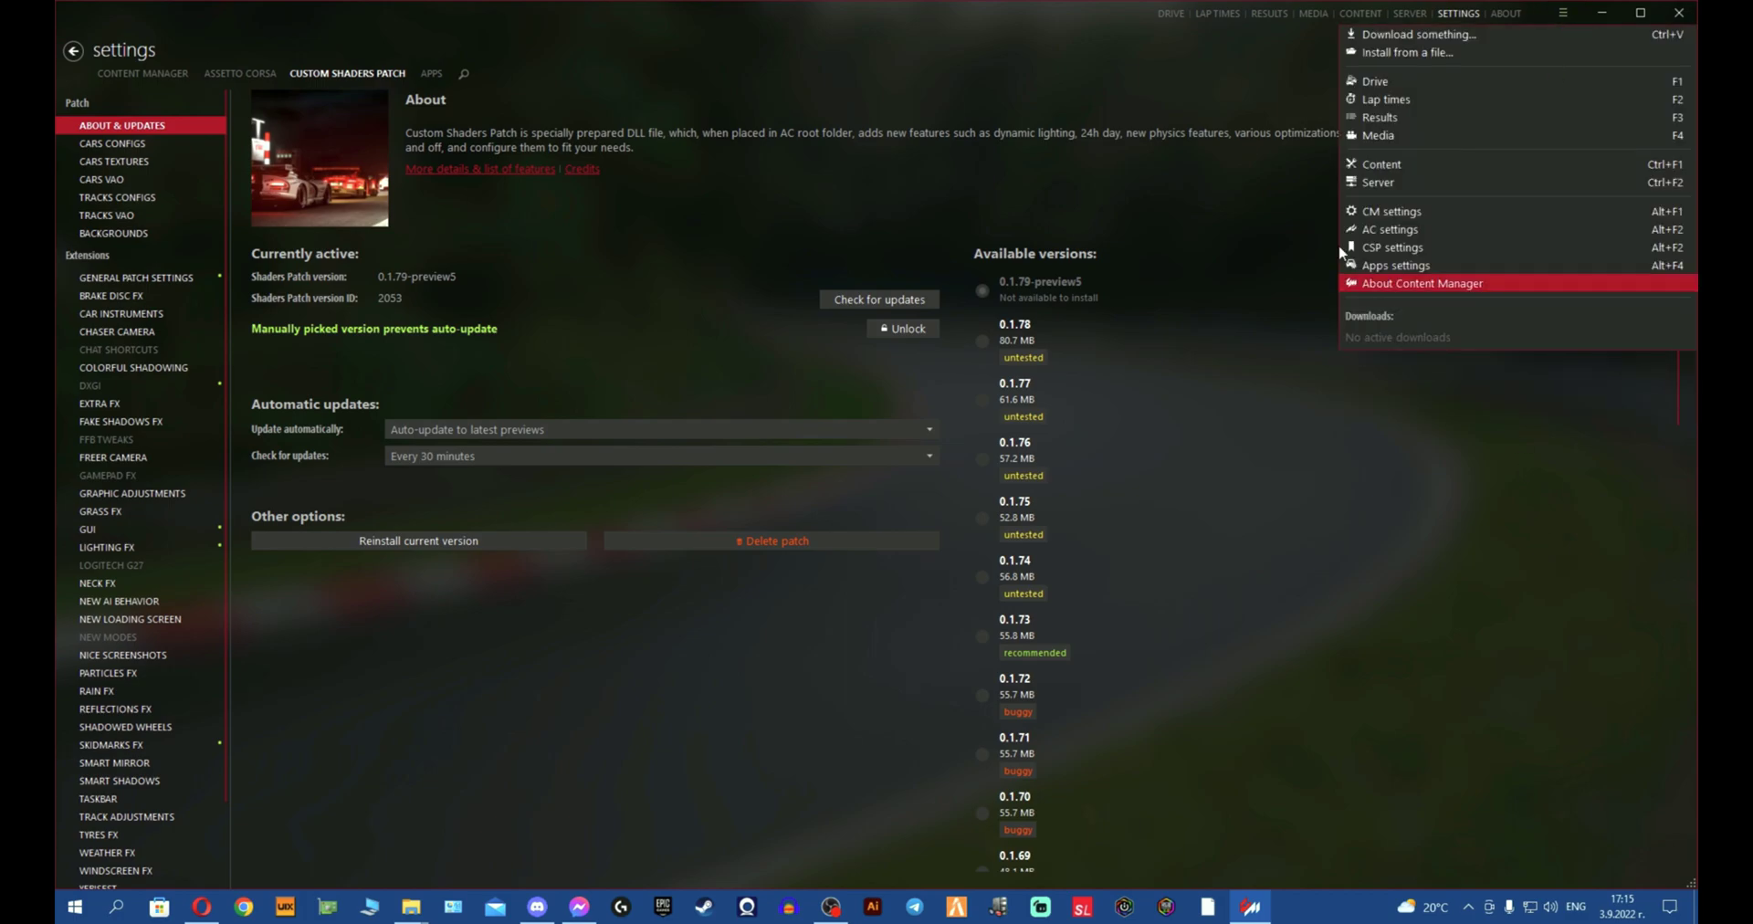
Step: Restart Content Manager and clear the Downloads folder window out of the way
{"action": "left_click", "coordinate": [1676, 14]}
{"action": "left_click", "coordinate": [1063, 486]}
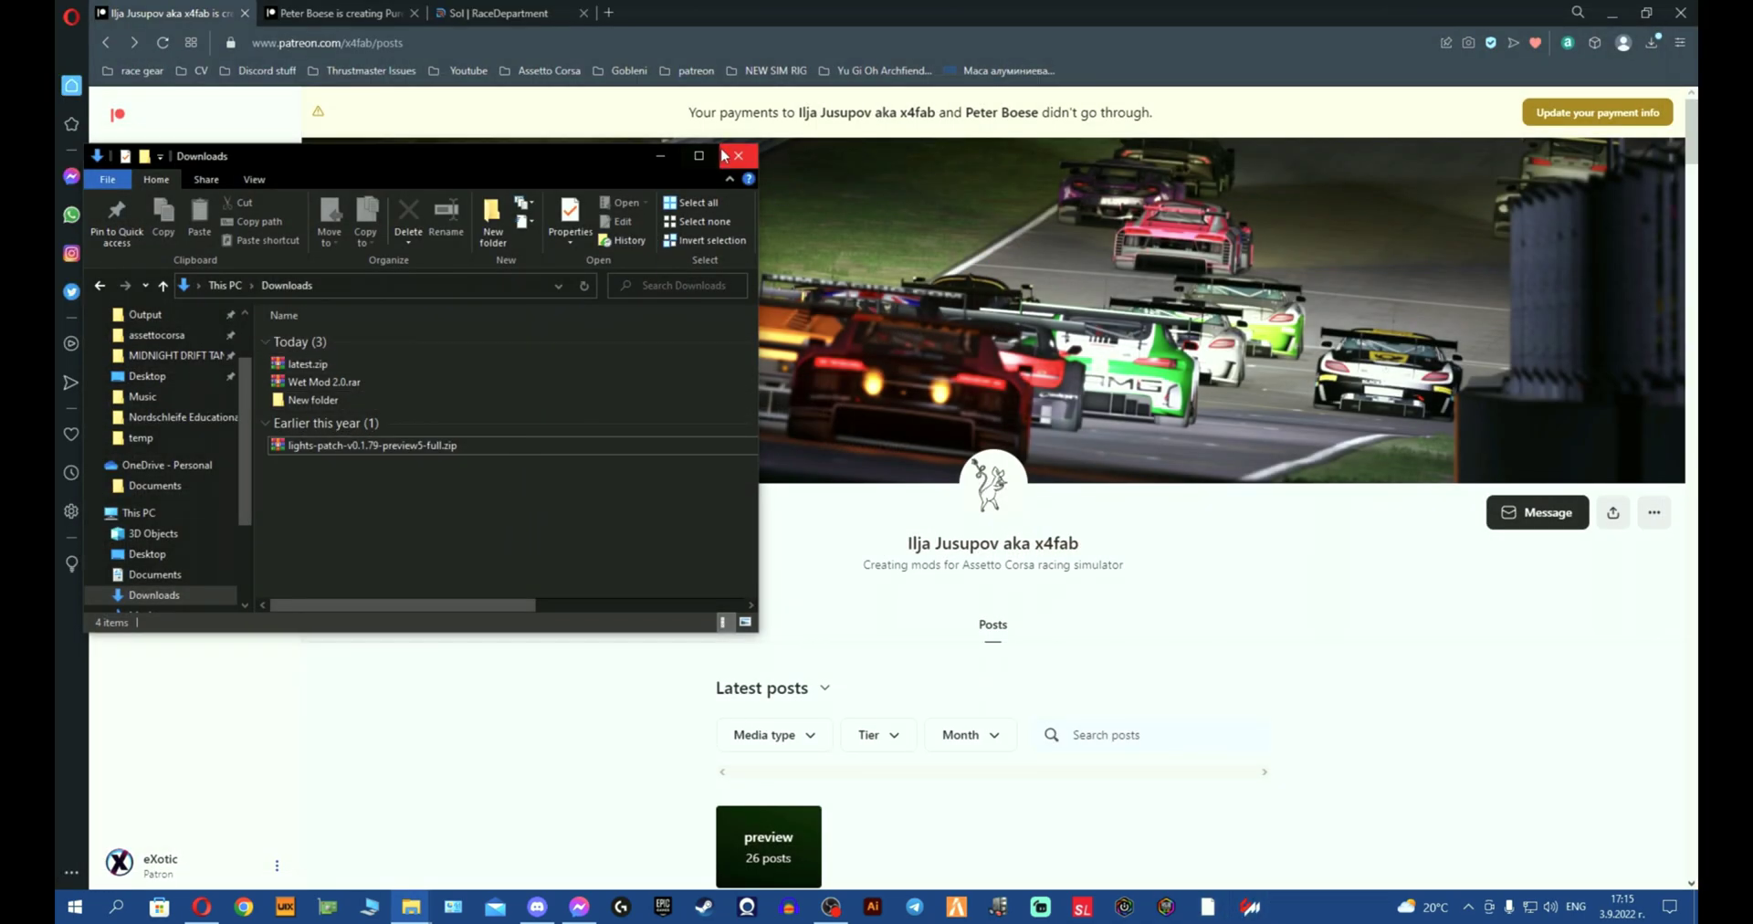
{"action": "left_click_drag", "start_coordinate": [609, 151], "coordinate": [694, 150]}
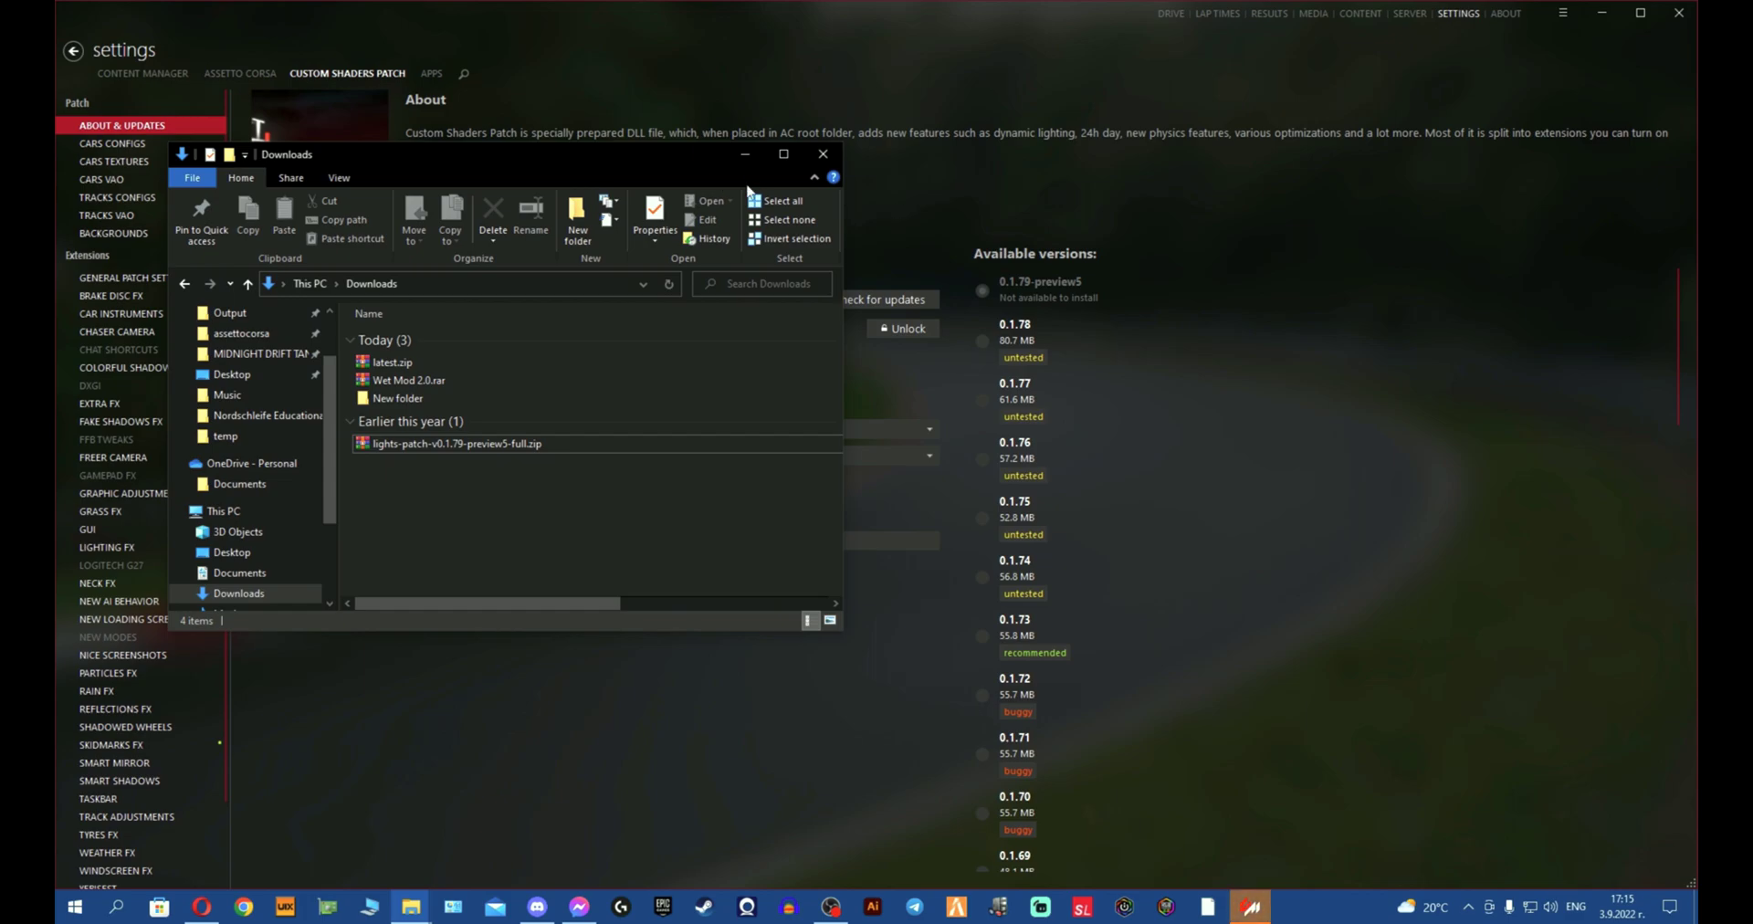
{"action": "left_click", "coordinate": [745, 154]}
Step: Glance at the quick drive setup and Patreon page, and check for Custom Shaders Patch updates in Content Manager
{"action": "left_click", "coordinate": [1167, 11]}
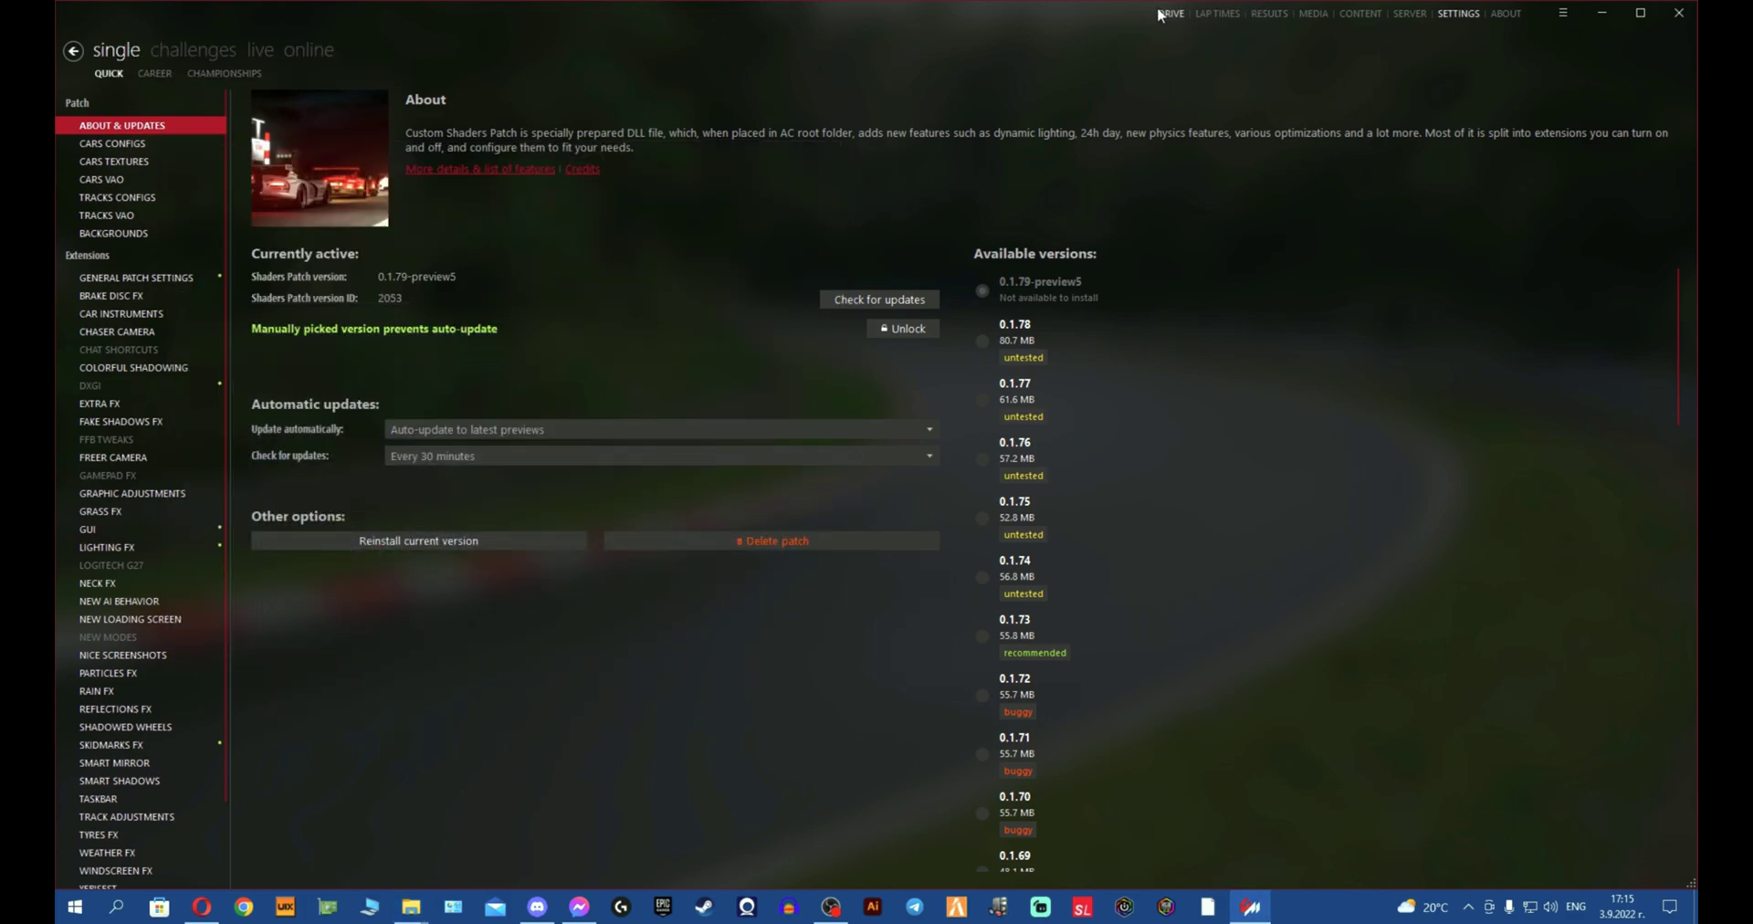
{"action": "left_click", "coordinate": [202, 907]}
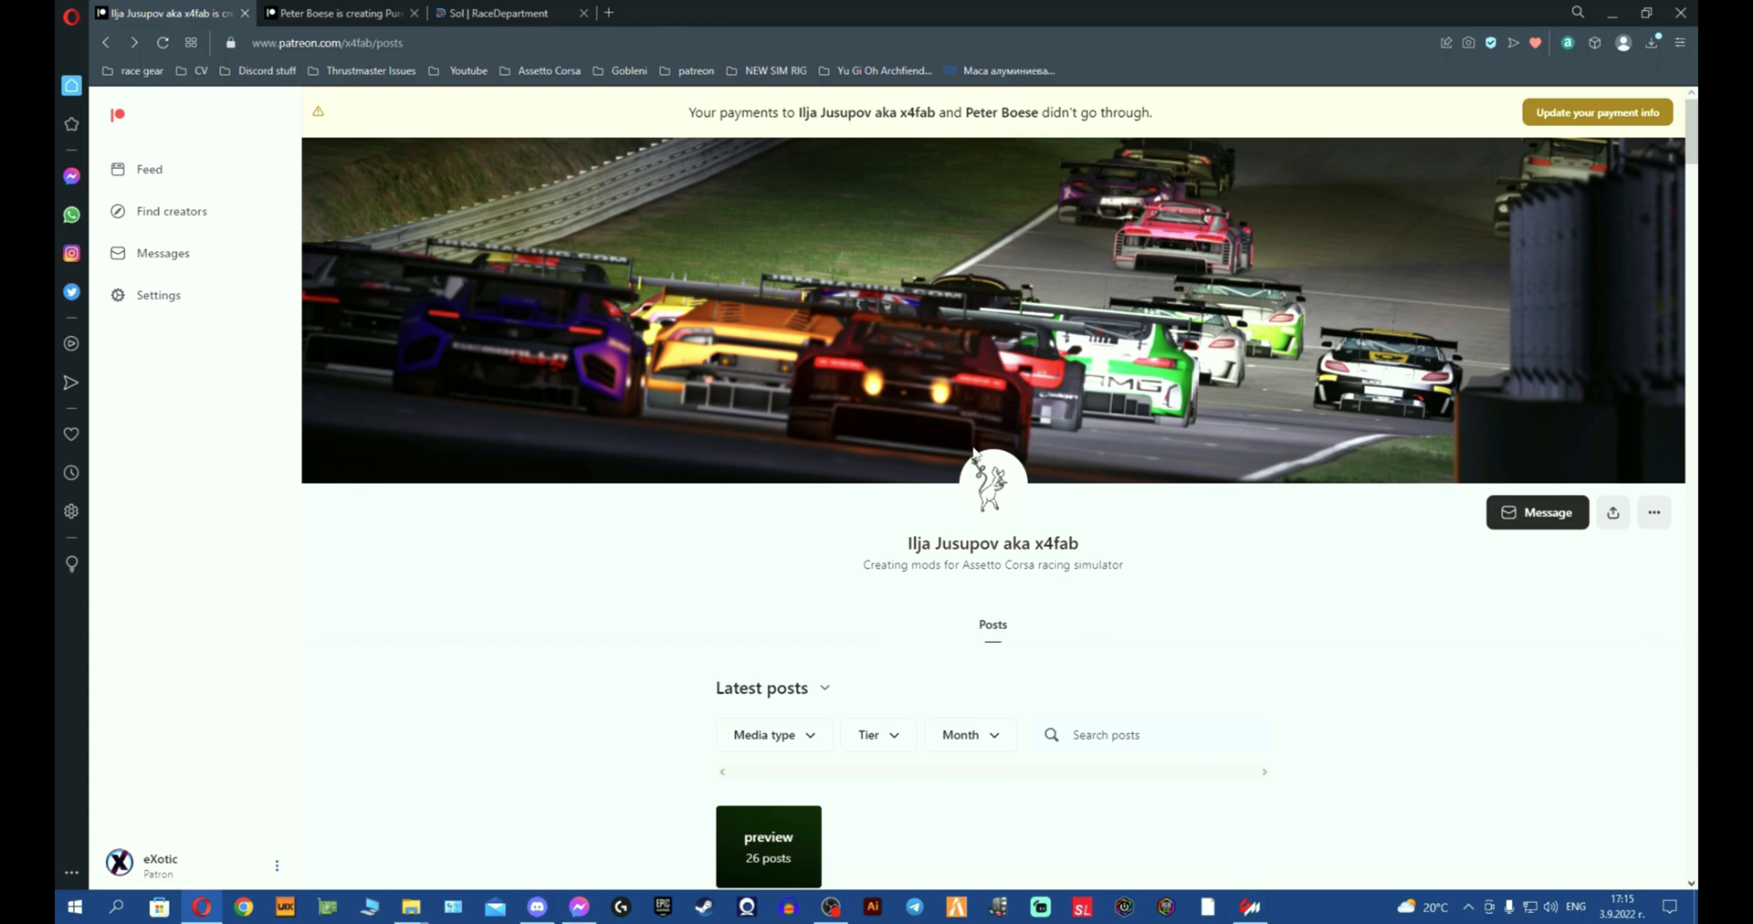
{"action": "left_click", "coordinate": [1244, 908]}
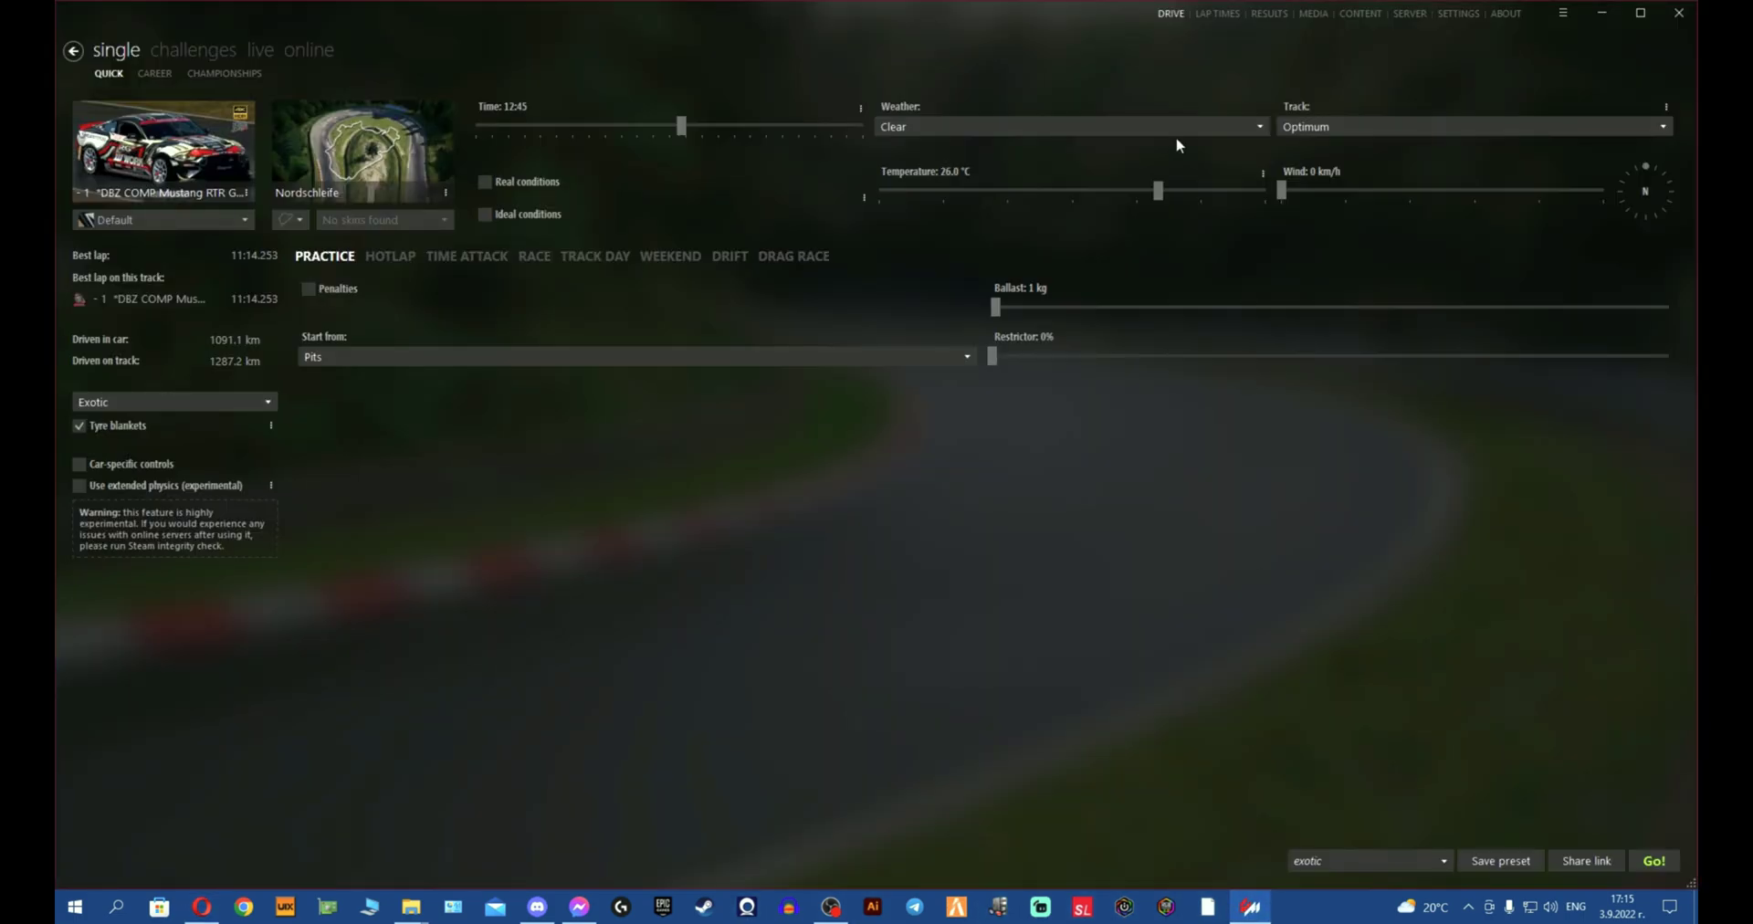
{"action": "left_click", "coordinate": [1459, 14]}
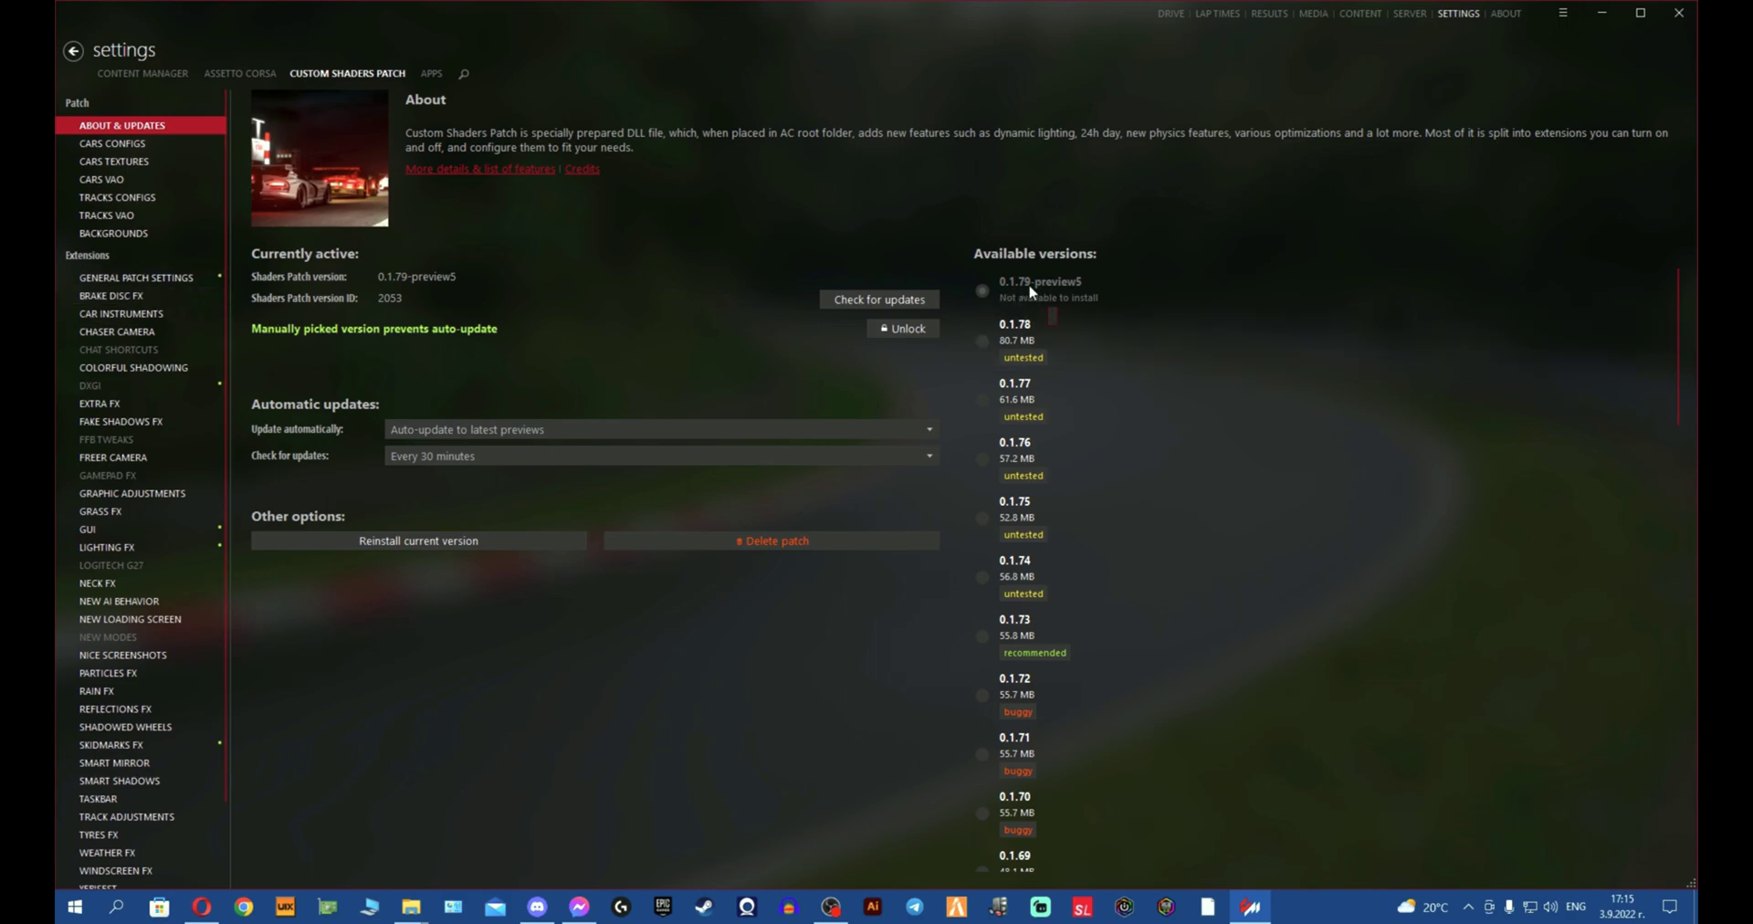
{"action": "left_click", "coordinate": [858, 302]}
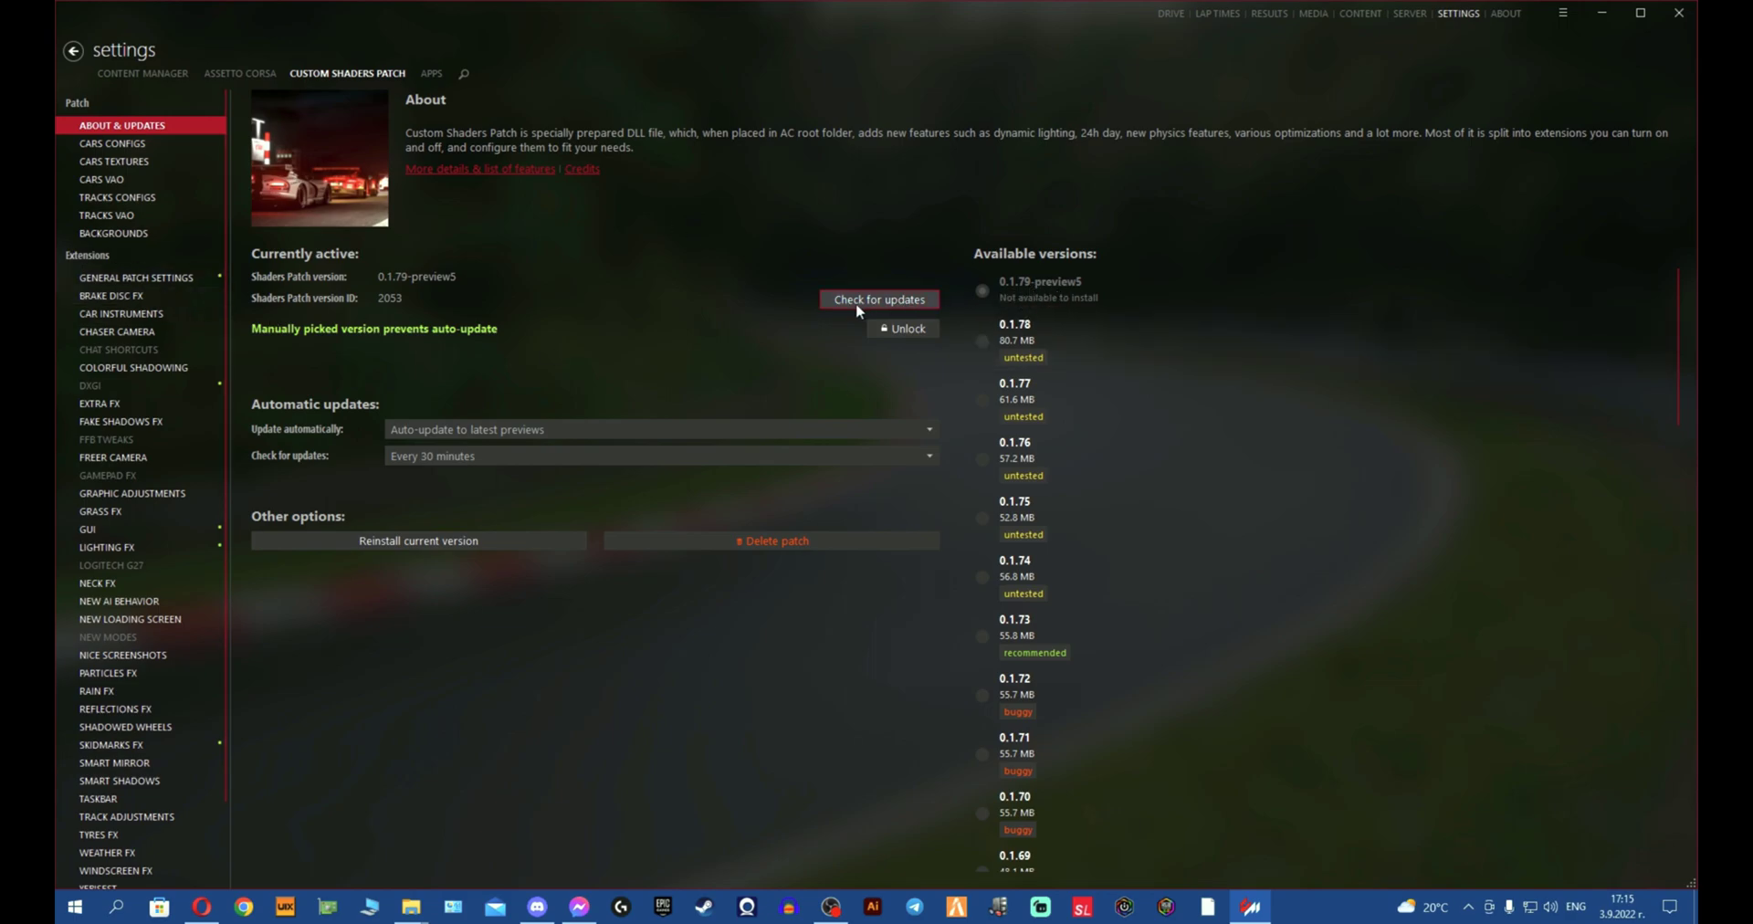
Step: Switch to the browser, close the x4fab Patreon page and view the Patreon page of the Pure weather mod
{"action": "left_click", "coordinate": [1607, 15]}
{"action": "left_click", "coordinate": [265, 14]}
{"action": "left_click", "coordinate": [245, 12]}
{"action": "scroll", "coordinate": [1303, 435], "scroll_direction": "up", "scroll_amount": 4}
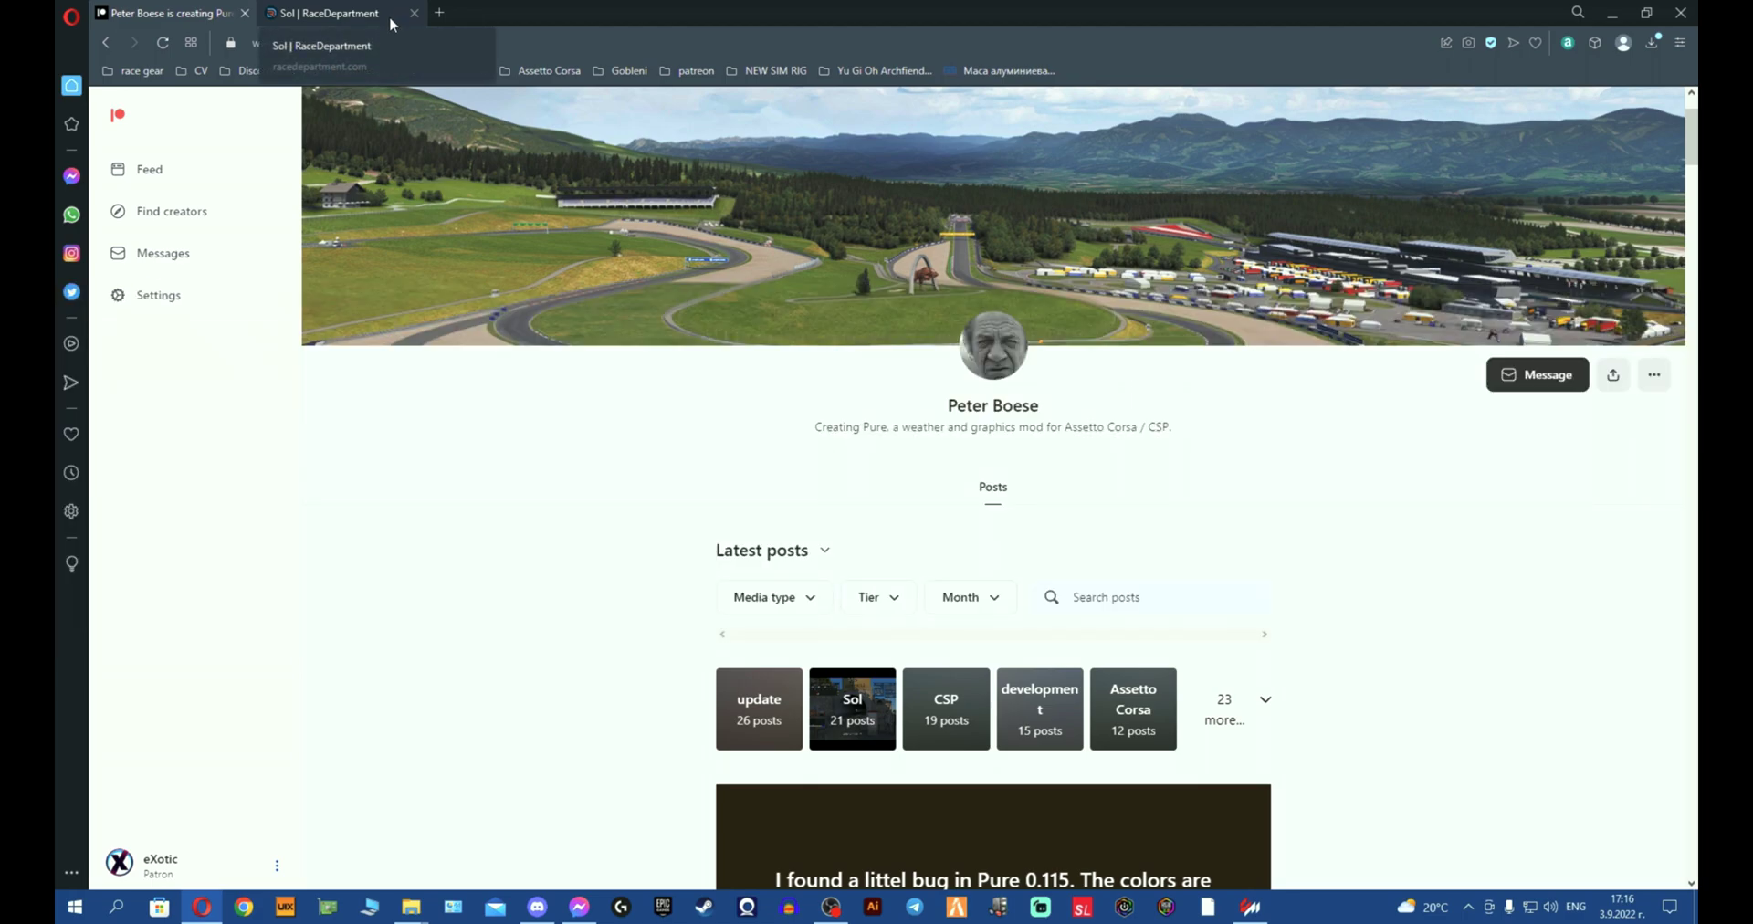
Step: View the Sol 2.2.3 page on RaceDepartment and close the Pure mod's Patreon page
{"action": "left_click", "coordinate": [389, 14]}
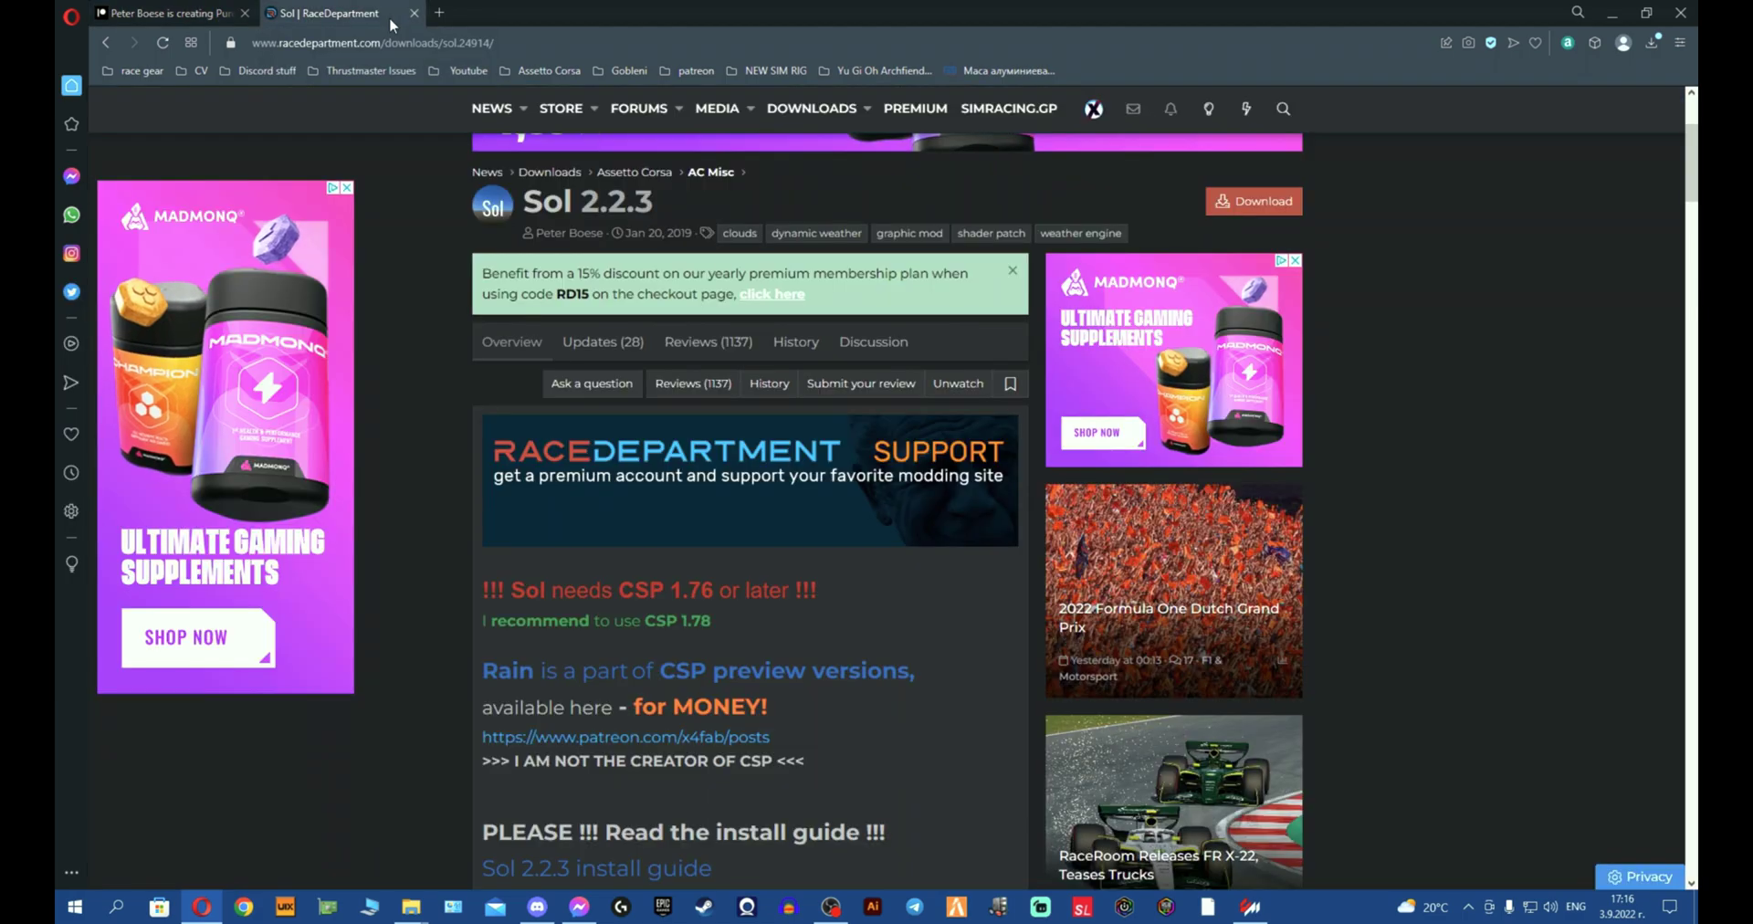
{"action": "left_click", "coordinate": [208, 18]}
{"action": "left_click", "coordinate": [315, 15]}
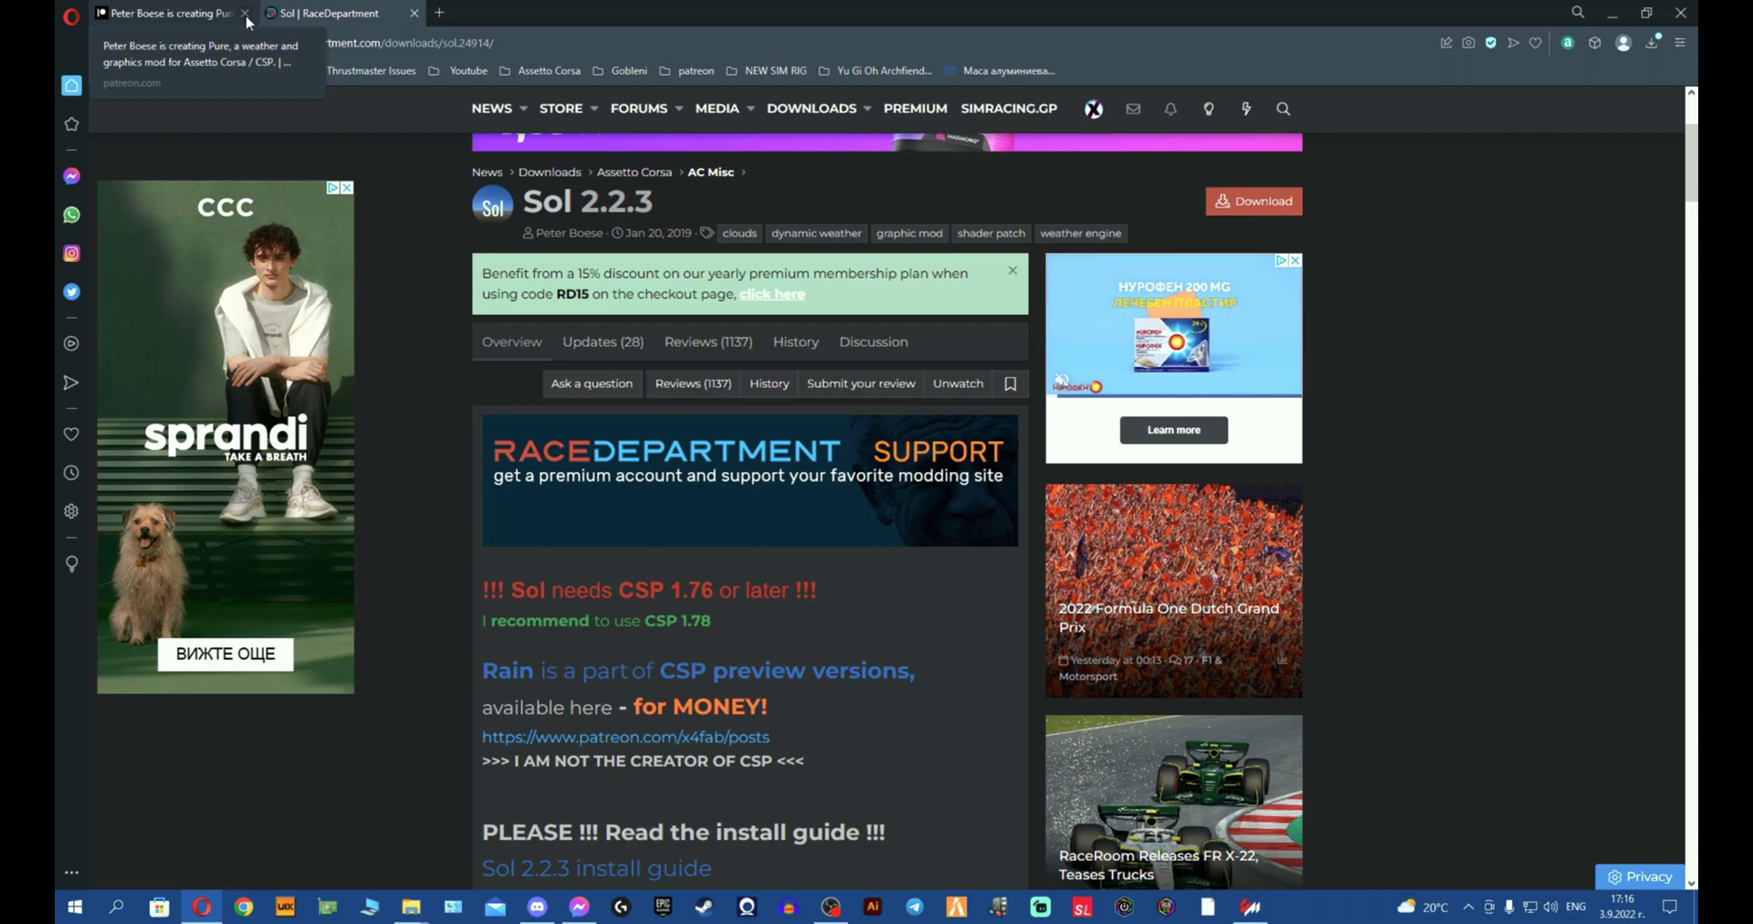
{"action": "left_click", "coordinate": [244, 14]}
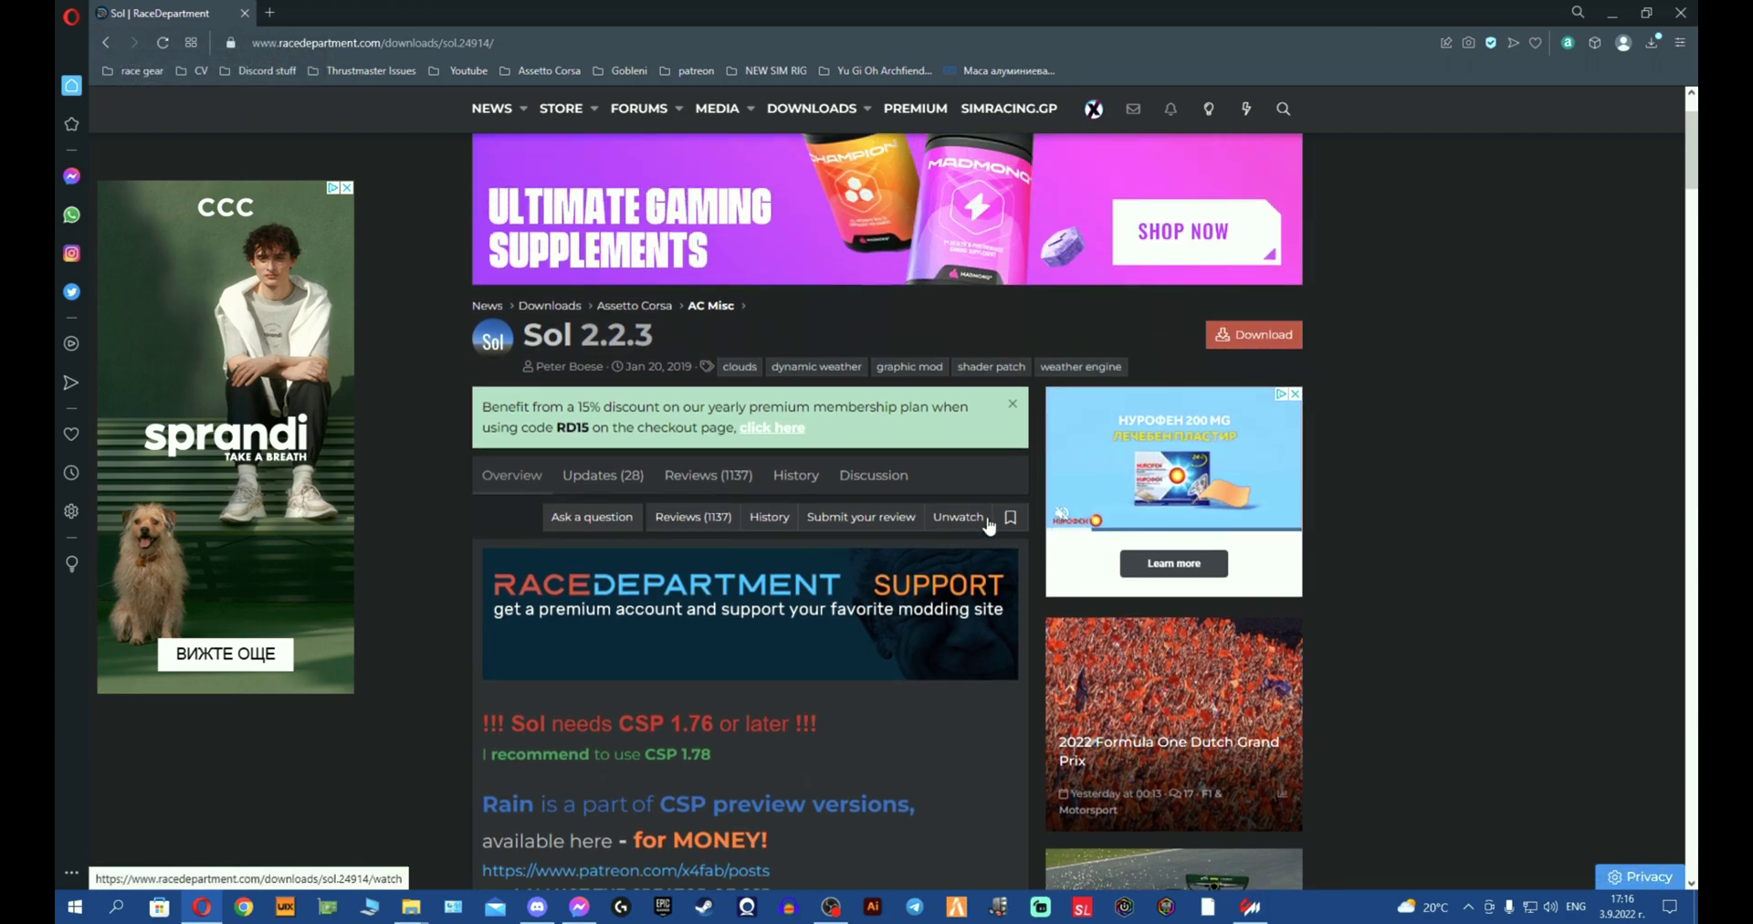
{"action": "scroll", "coordinate": [989, 524], "scroll_direction": "up", "scroll_amount": 1}
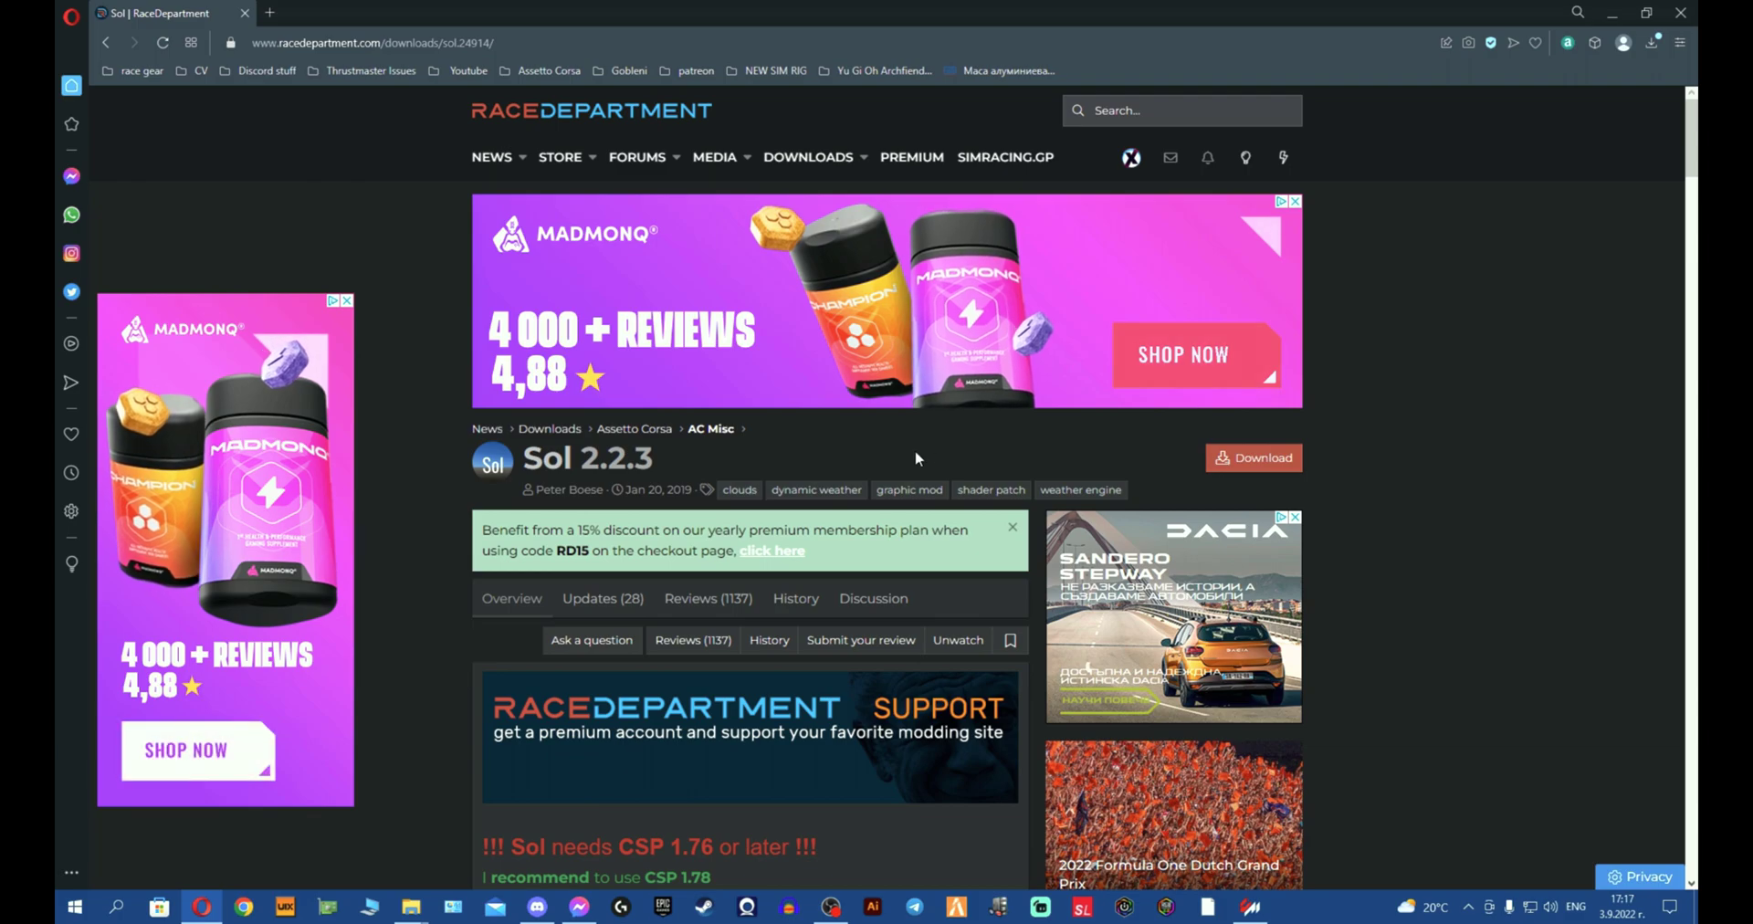
Step: Close the browser, put away the assettocorsa folder window and return to Content Manager
{"action": "left_click", "coordinate": [1683, 18]}
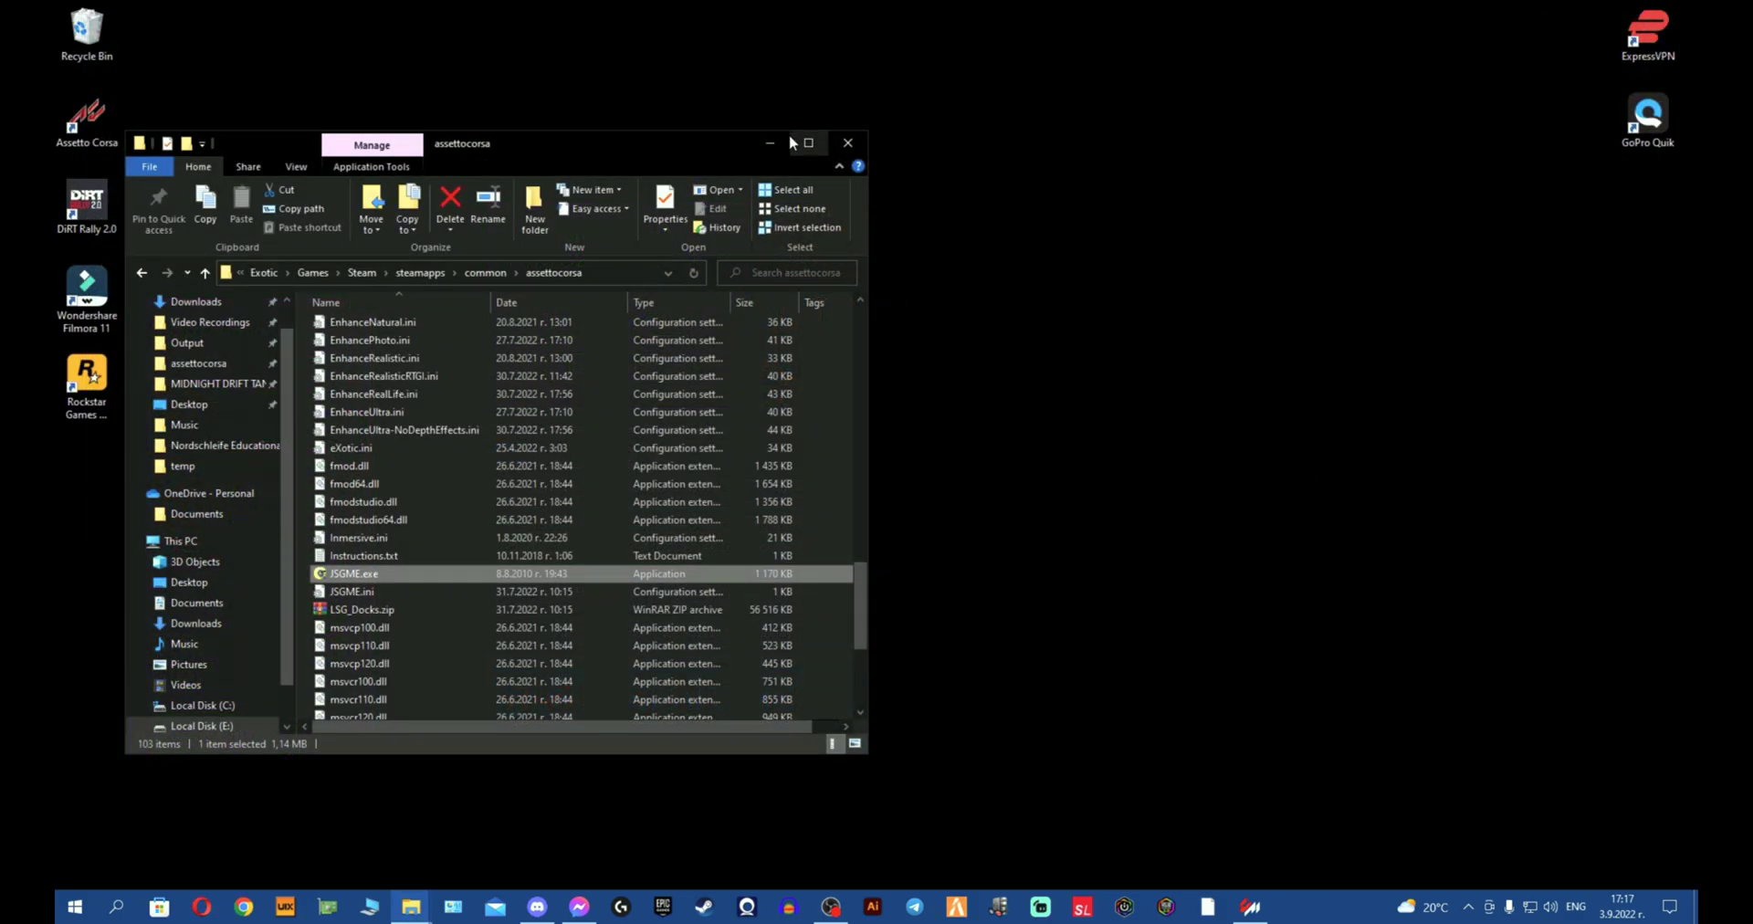
{"action": "left_click", "coordinate": [781, 141]}
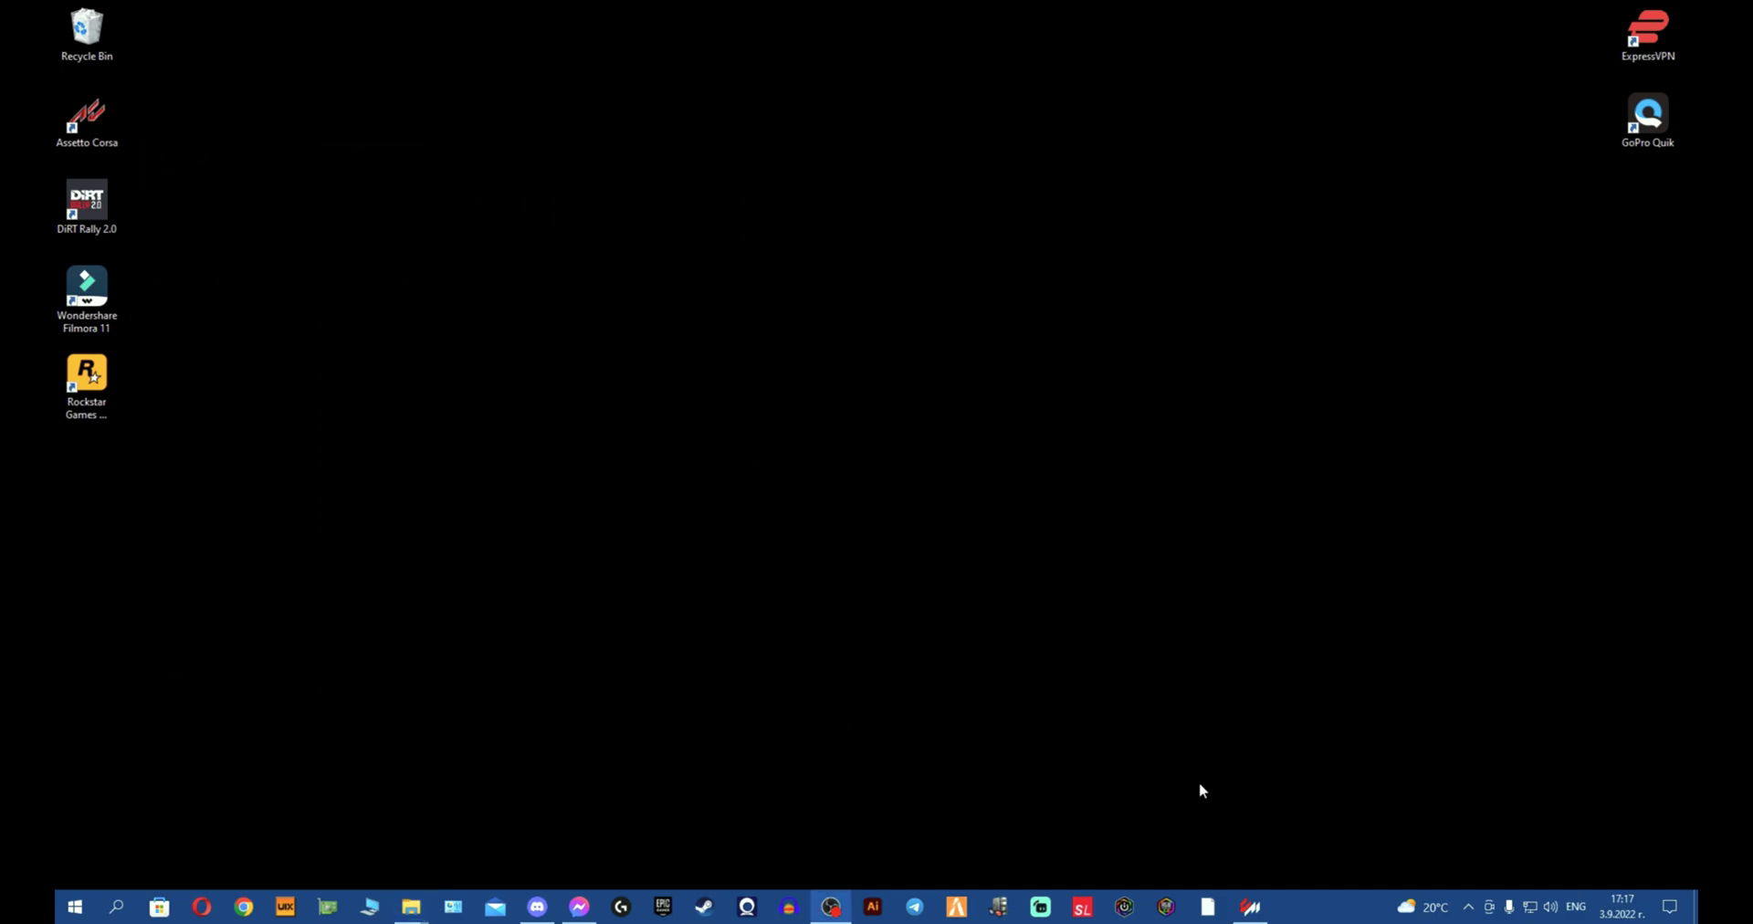
{"action": "left_click", "coordinate": [1251, 904]}
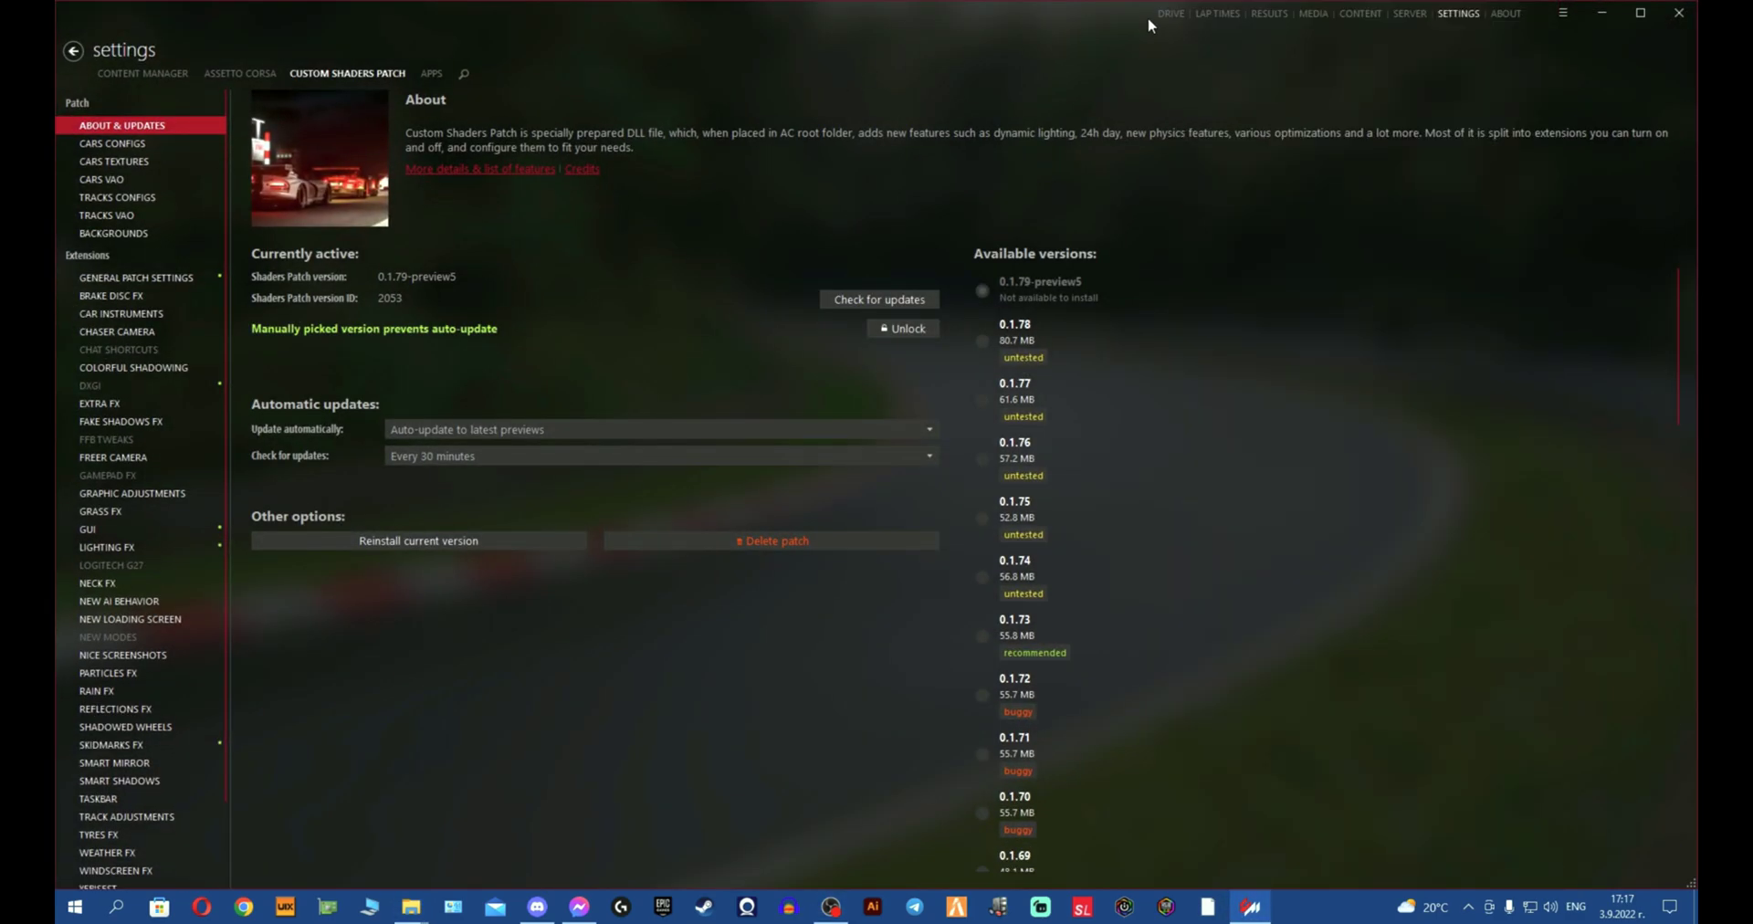
Step: Examine the Assetto Corsa video settings and Content Manager's Drive settings, including the option allowing patch car data to activate extended physics
{"action": "left_click", "coordinate": [1169, 13]}
{"action": "left_click", "coordinate": [1461, 14]}
{"action": "left_click", "coordinate": [251, 75]}
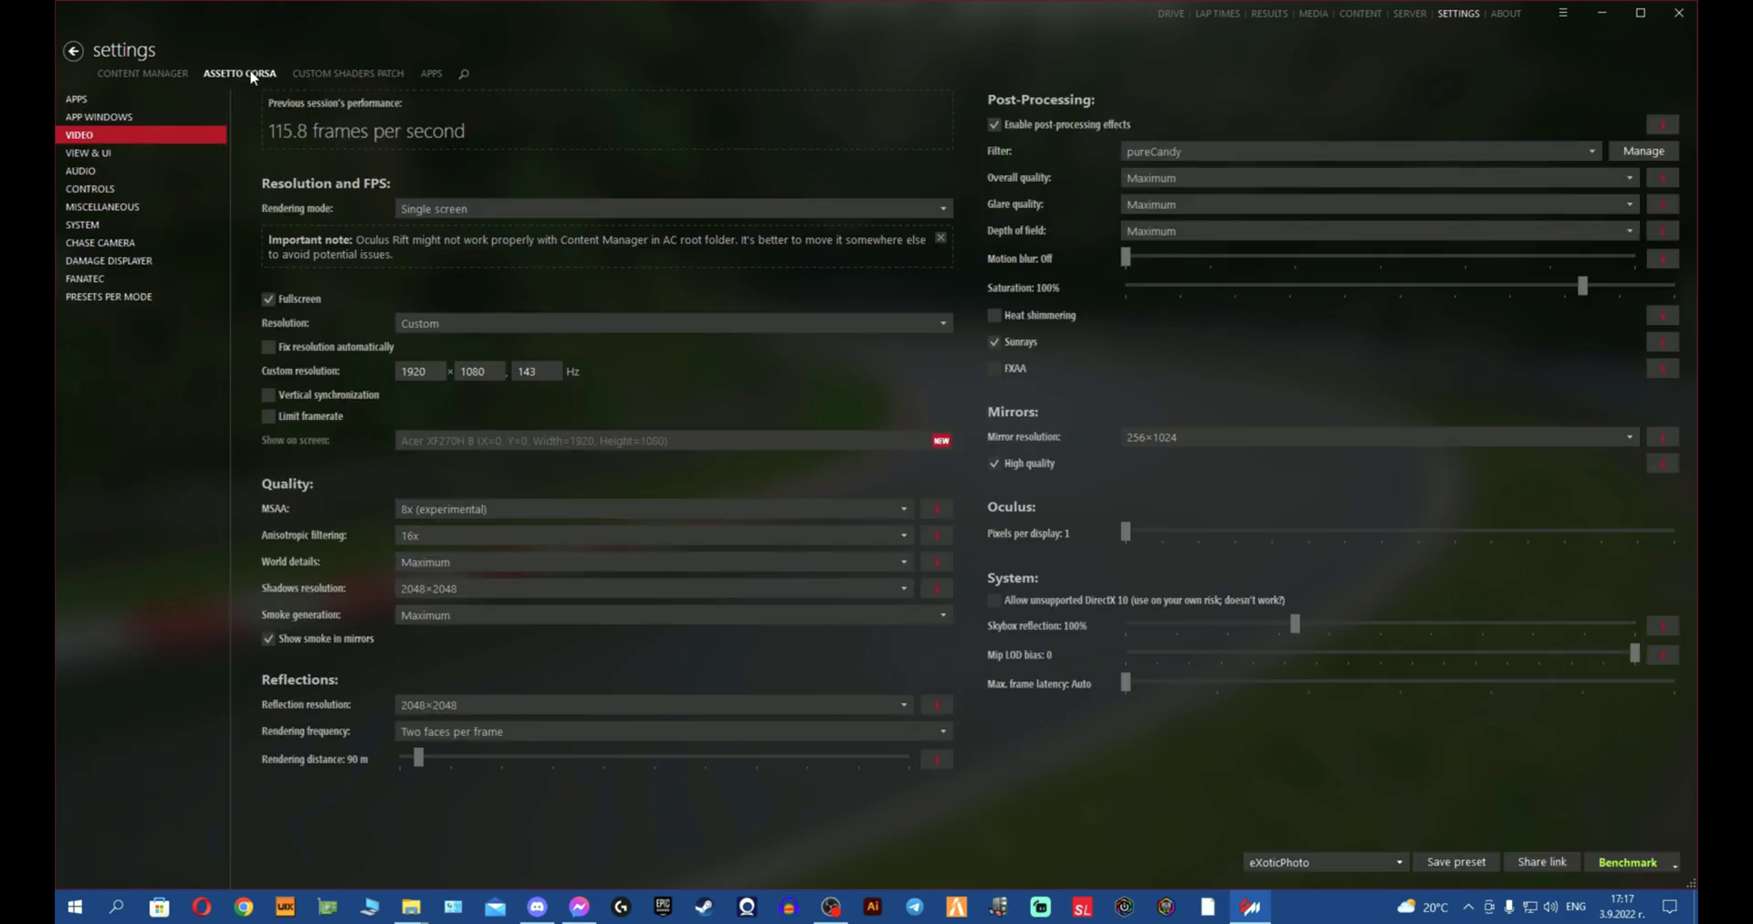
{"action": "left_click", "coordinate": [141, 73]}
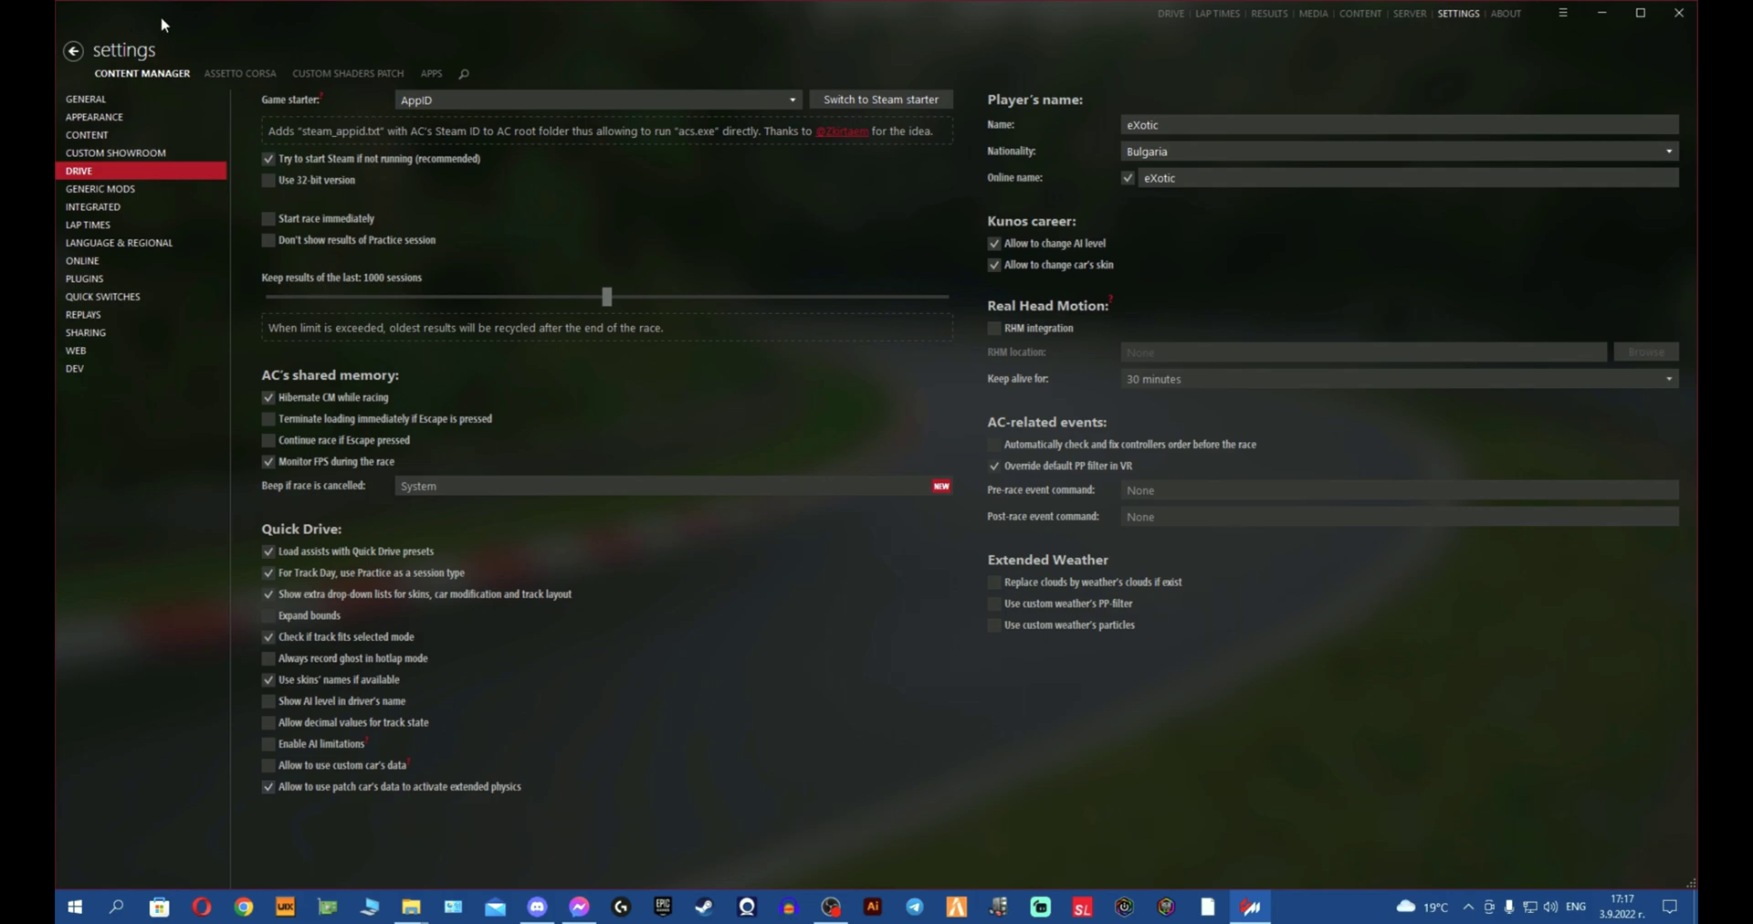
{"action": "left_click", "coordinate": [217, 74]}
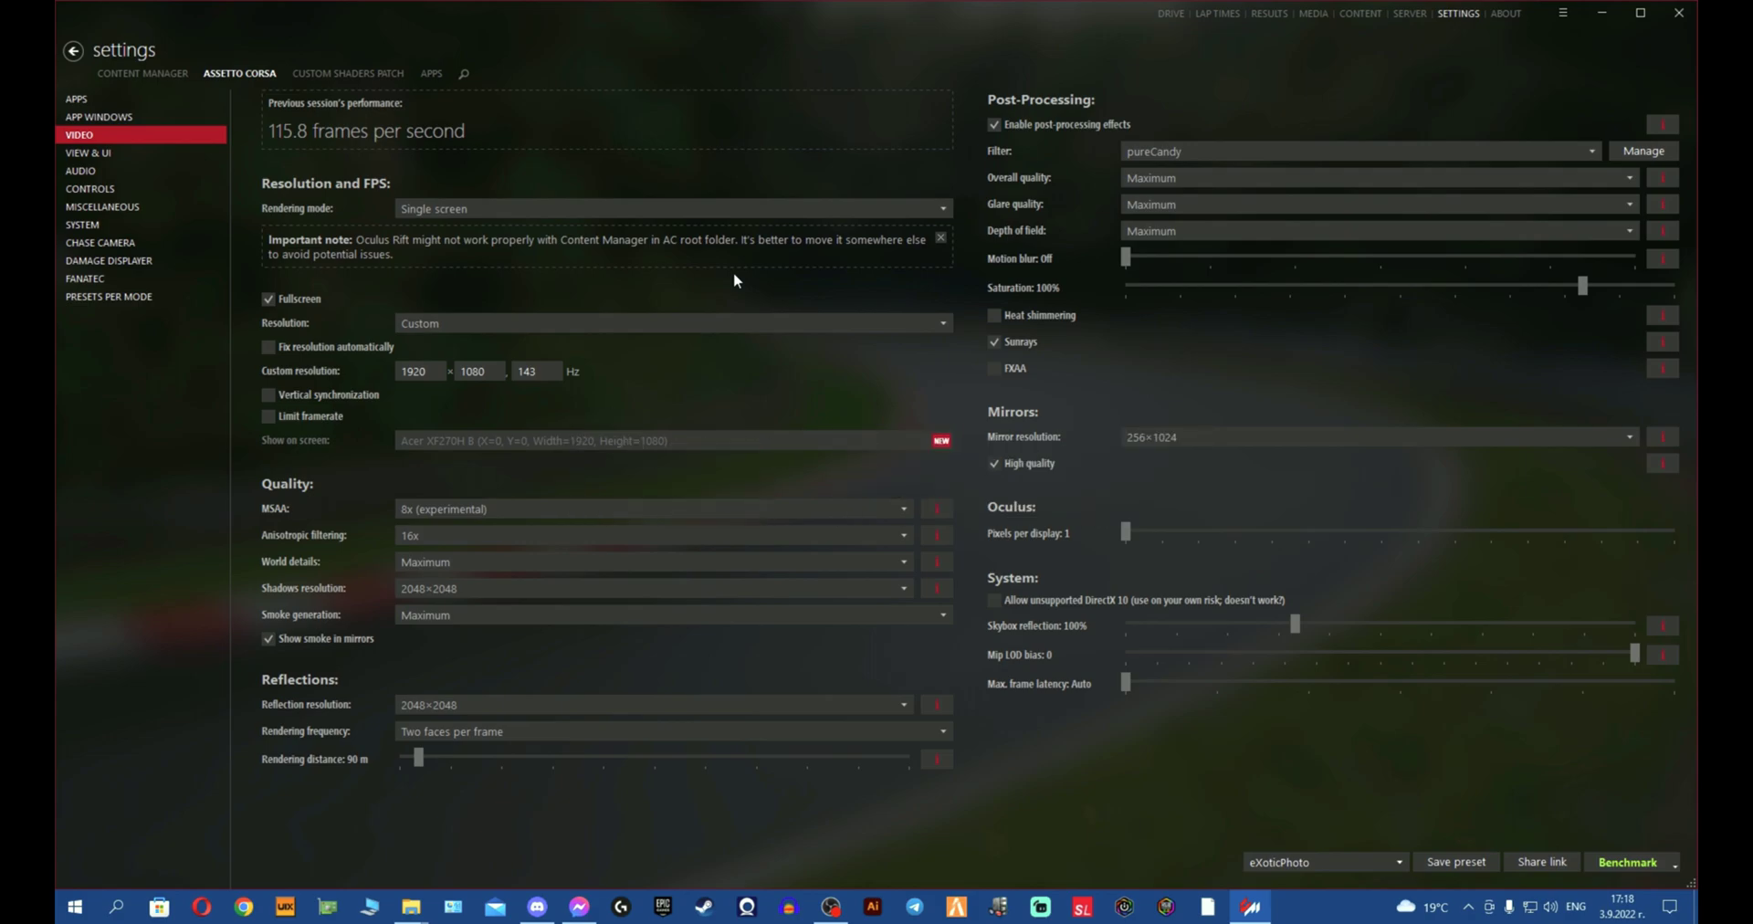
{"action": "left_click", "coordinate": [146, 73]}
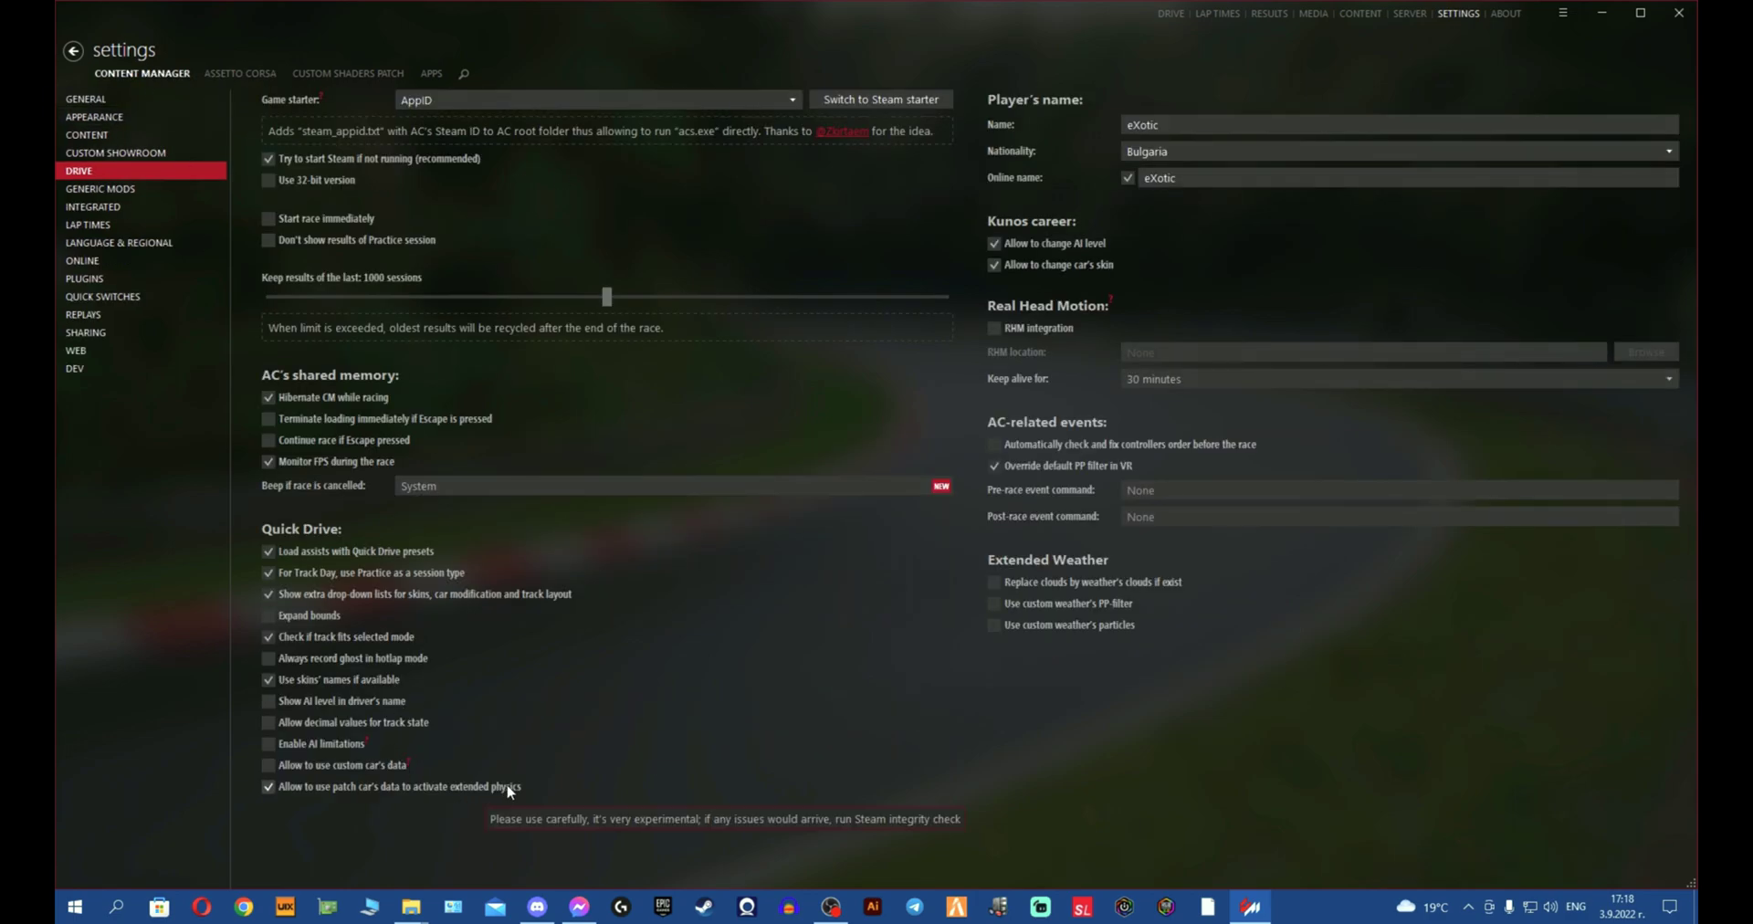
{"action": "mouse_move", "coordinate": [515, 796]}
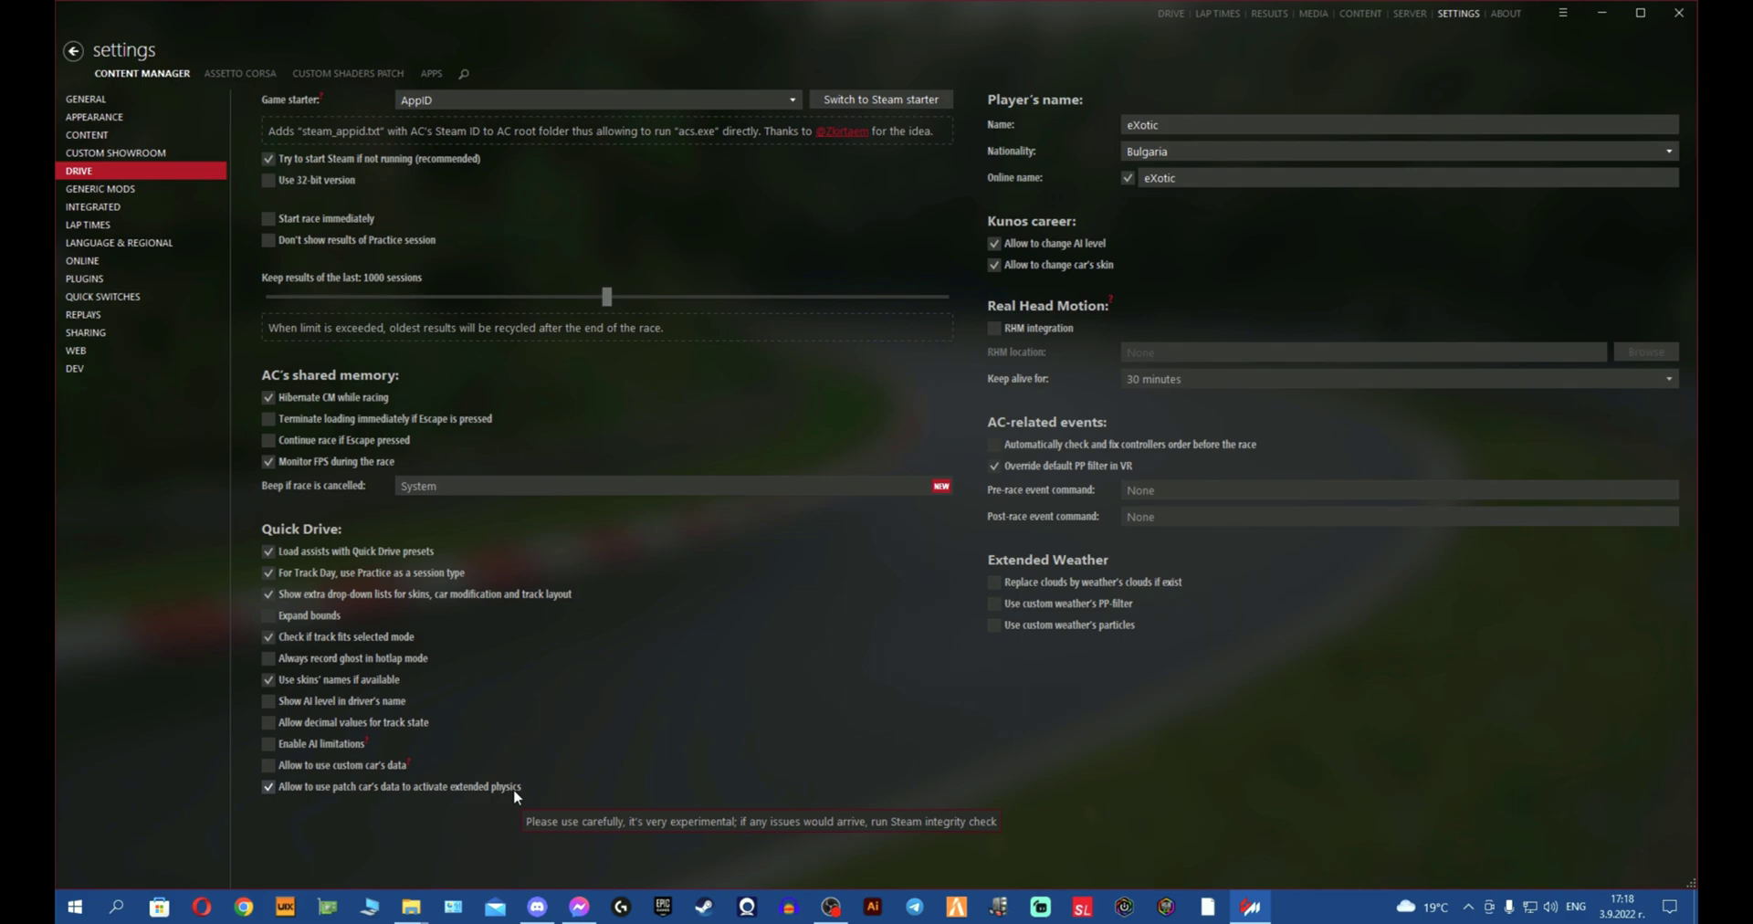
Step: Check the Assetto Corsa apps settings for the activated Sol apps, such as Sol Config, Sol Planner and Sol Weather App
{"action": "left_click", "coordinate": [250, 74]}
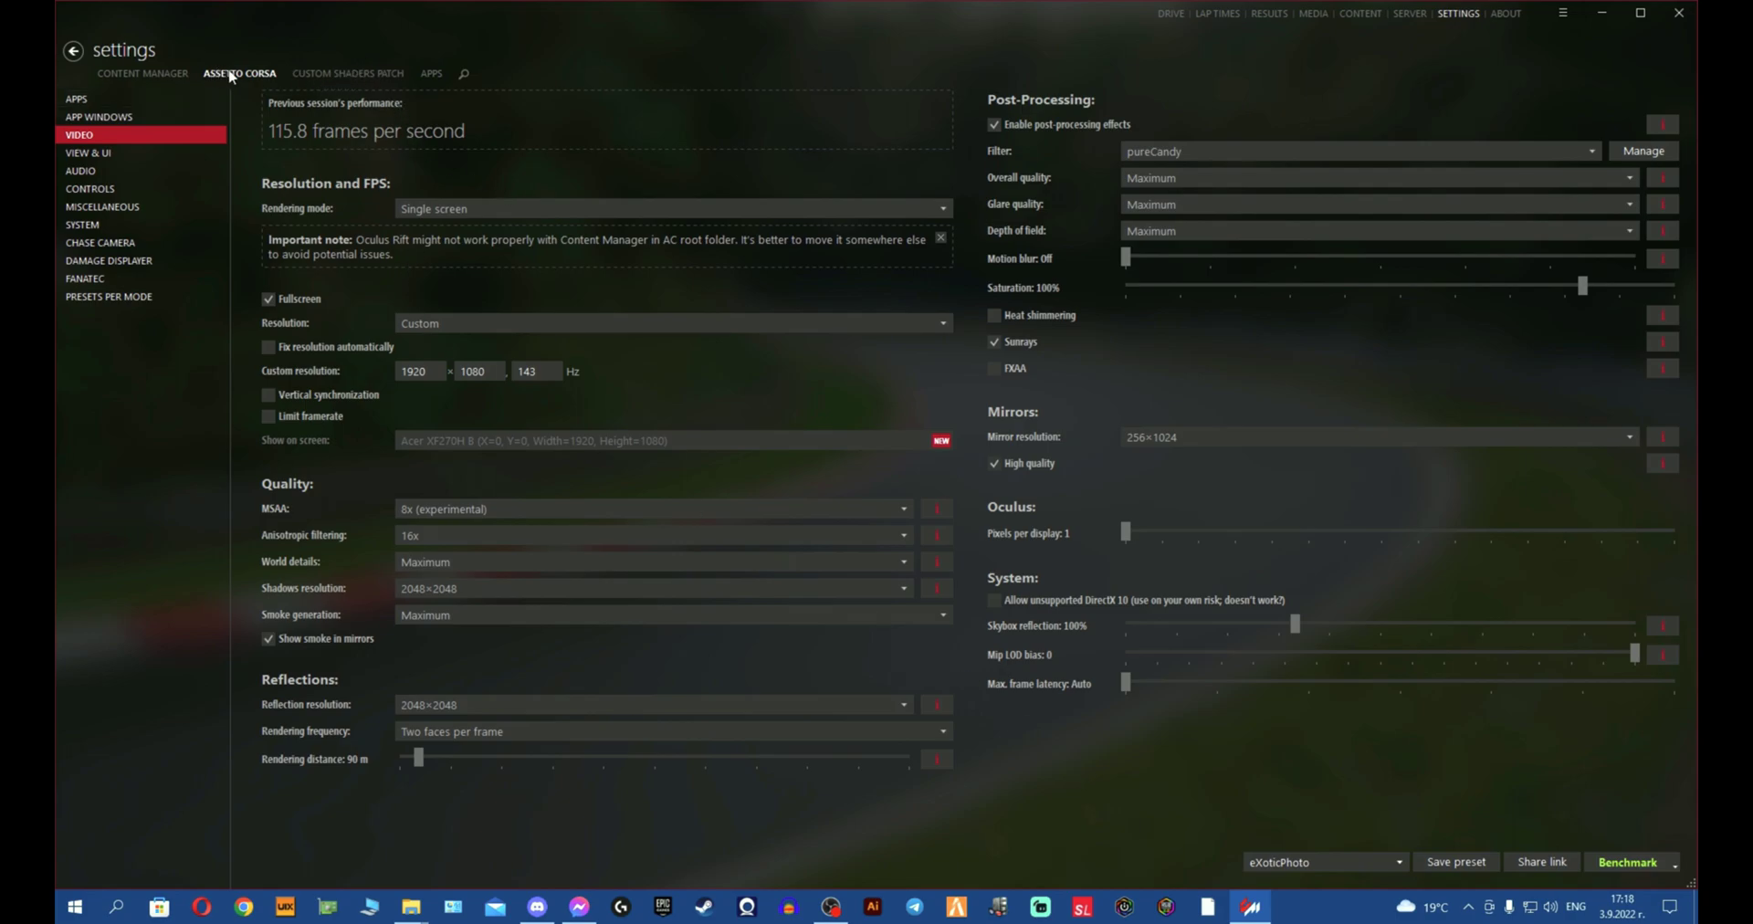
{"action": "left_click", "coordinate": [160, 98]}
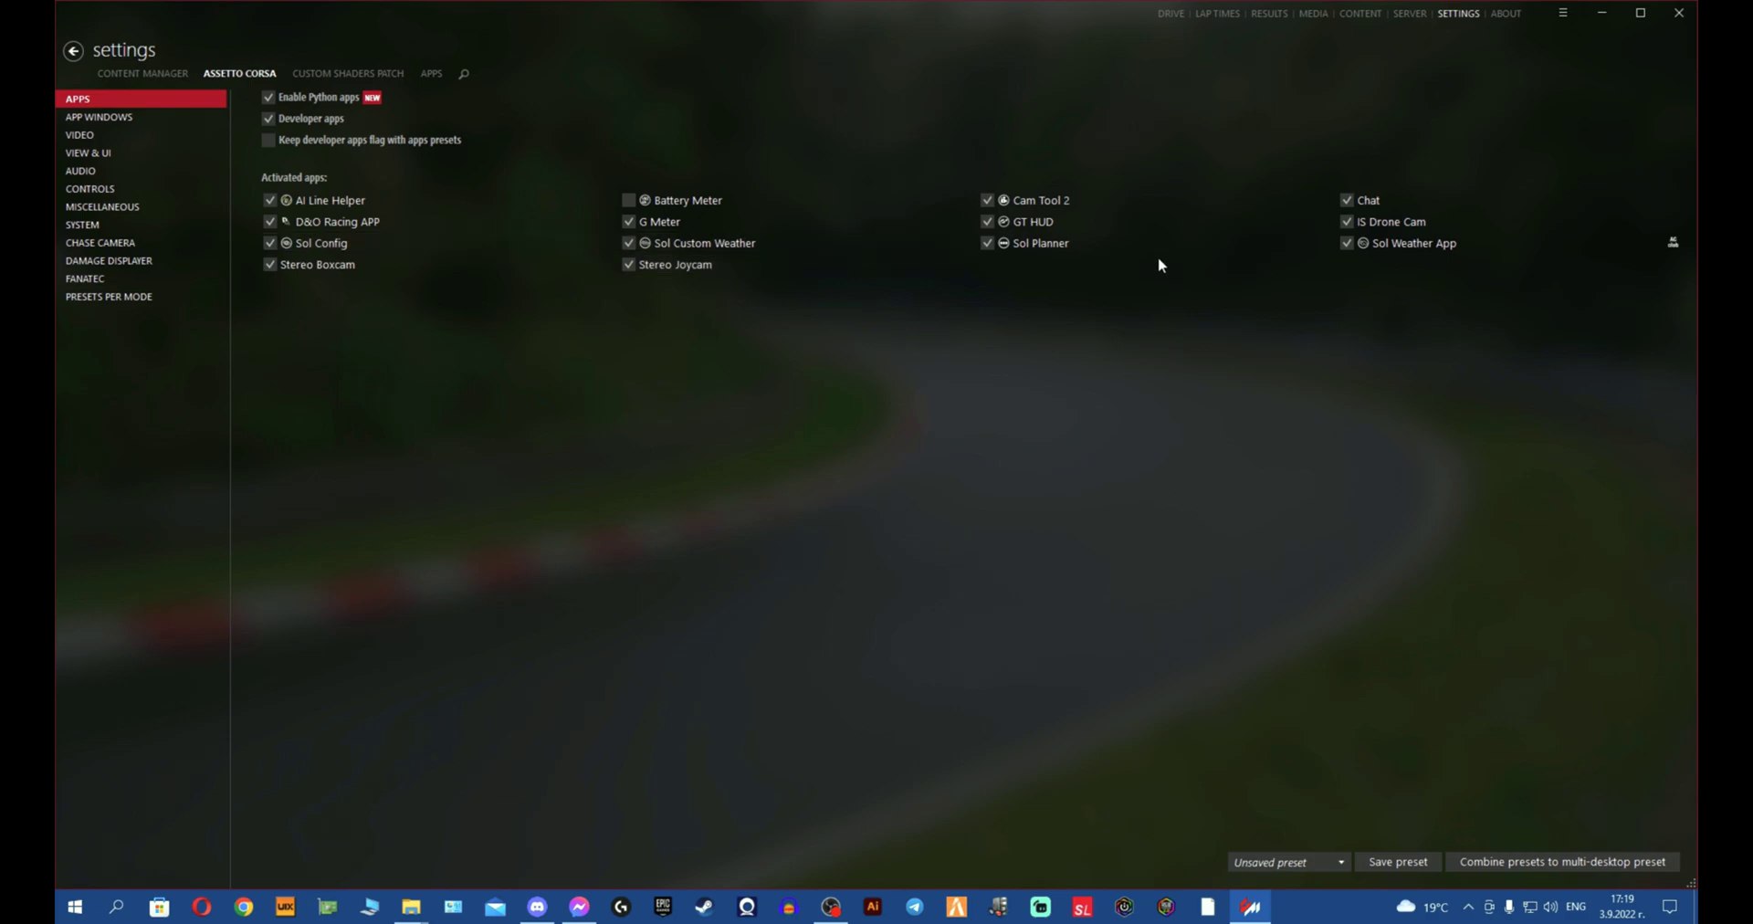
{"action": "left_click", "coordinate": [360, 73]}
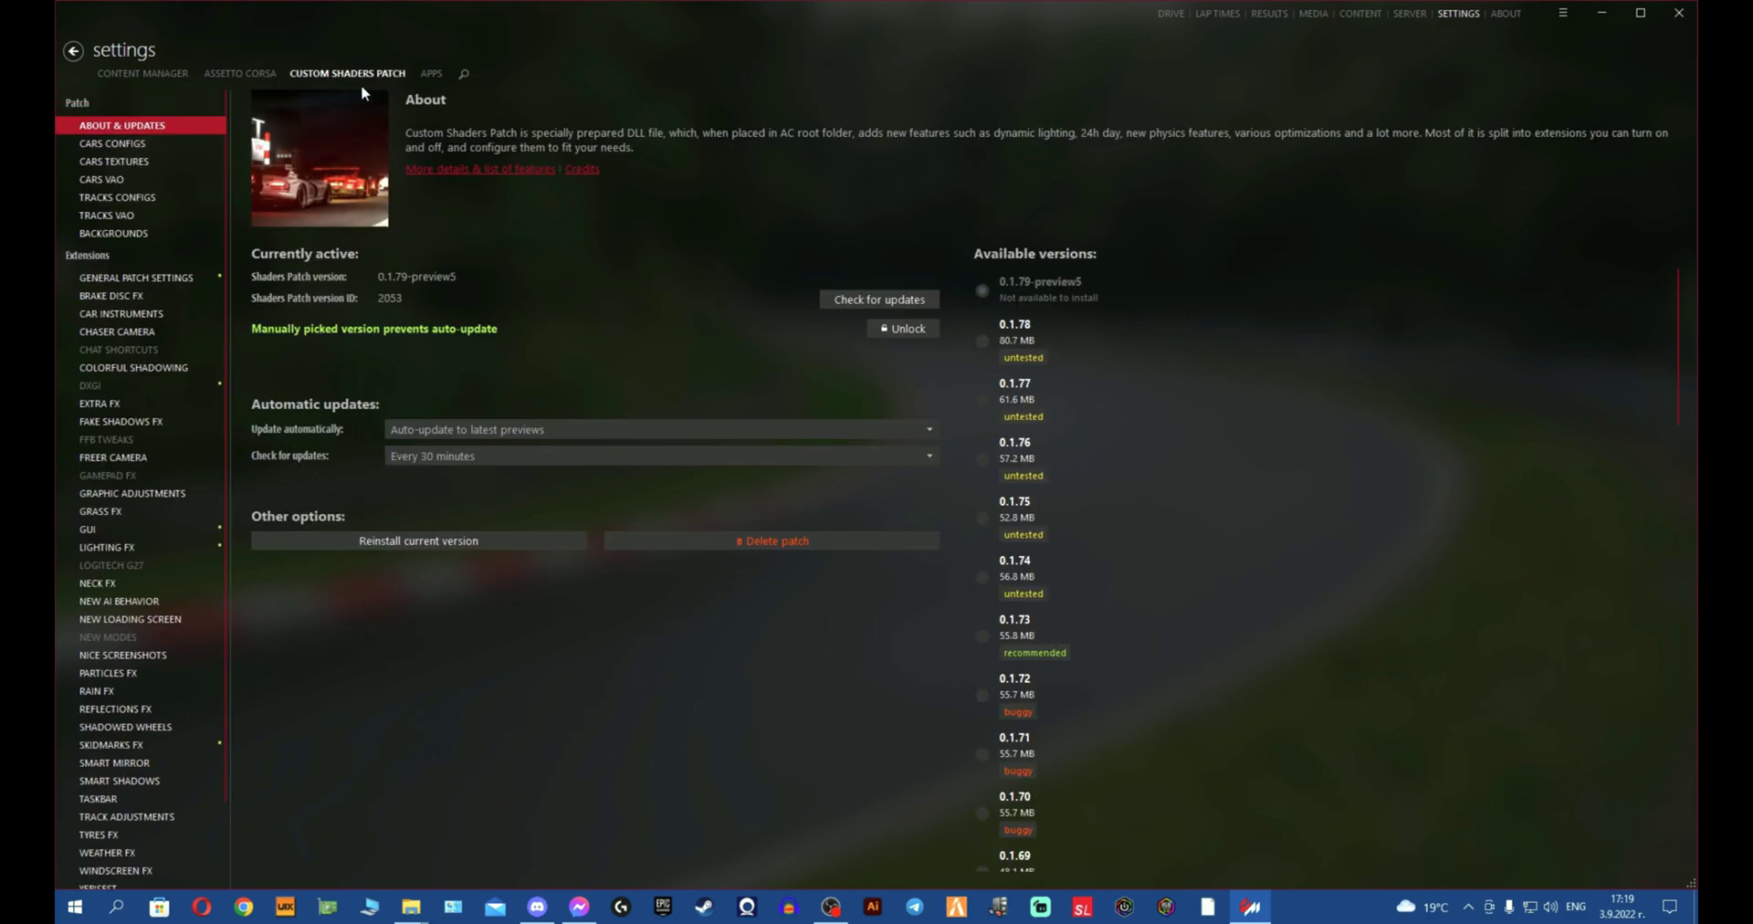
{"action": "left_click", "coordinate": [265, 75]}
Step: Set the controller script to Sol 2.2 in the Custom Shaders Patch Weather FX settings
{"action": "left_click", "coordinate": [349, 73]}
{"action": "scroll", "coordinate": [161, 735], "scroll_direction": "down", "scroll_amount": 3}
{"action": "left_click", "coordinate": [146, 762]}
{"action": "left_click", "coordinate": [1143, 271]}
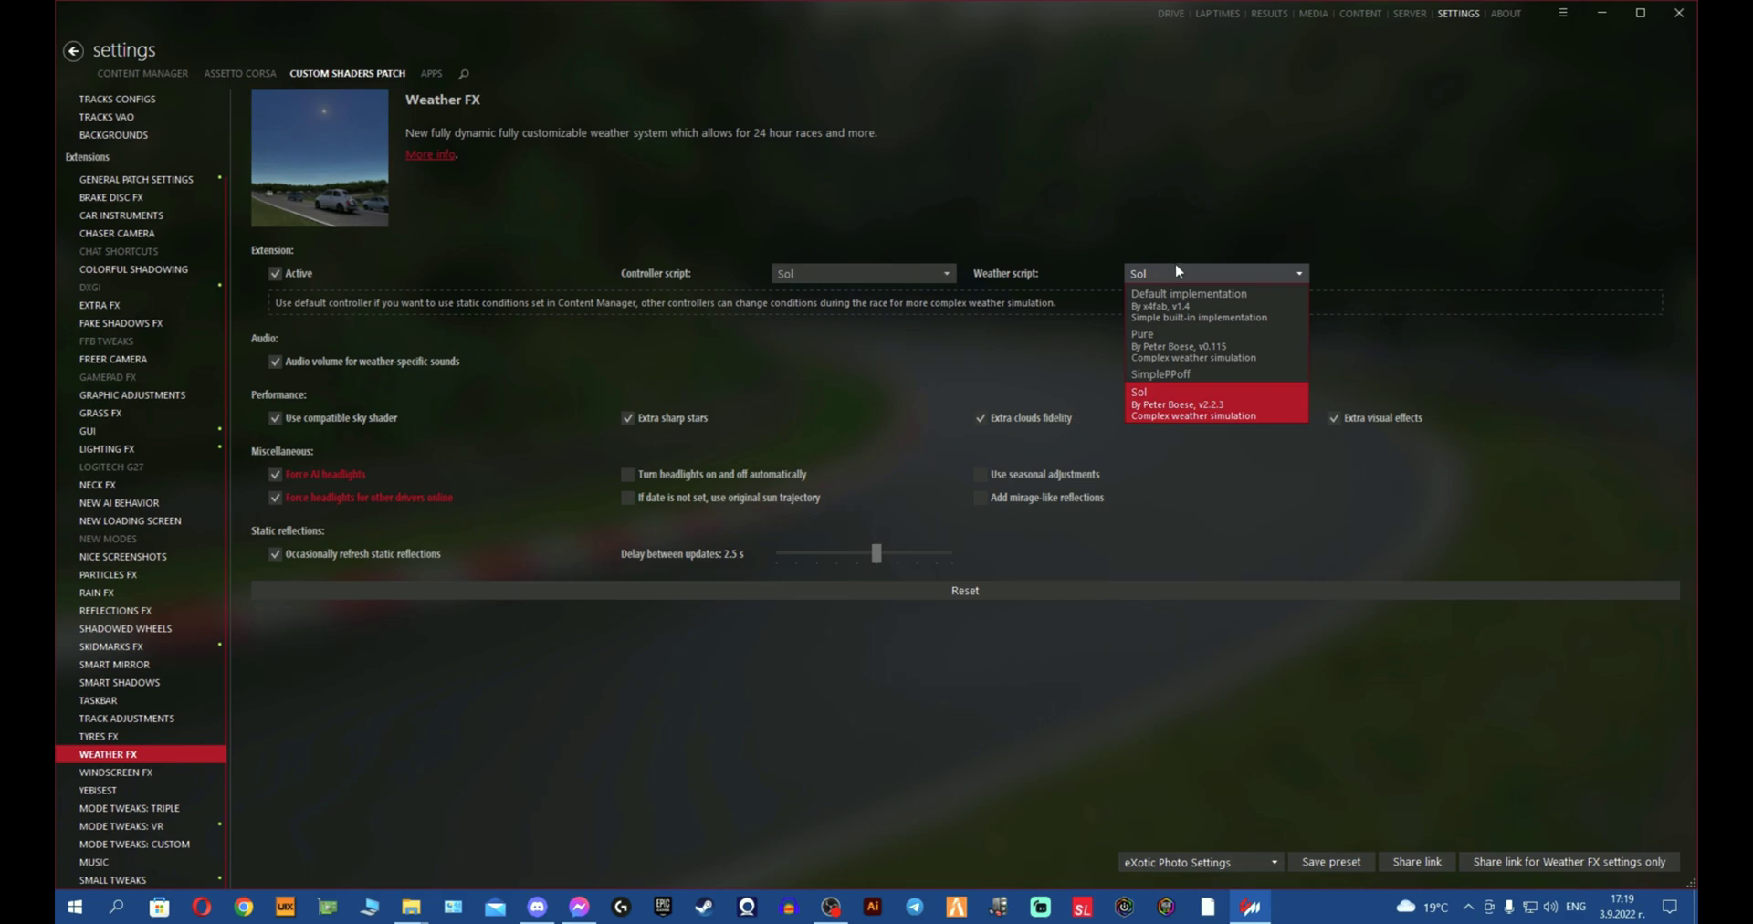
{"action": "left_click", "coordinate": [1176, 264]}
{"action": "left_click", "coordinate": [919, 271]}
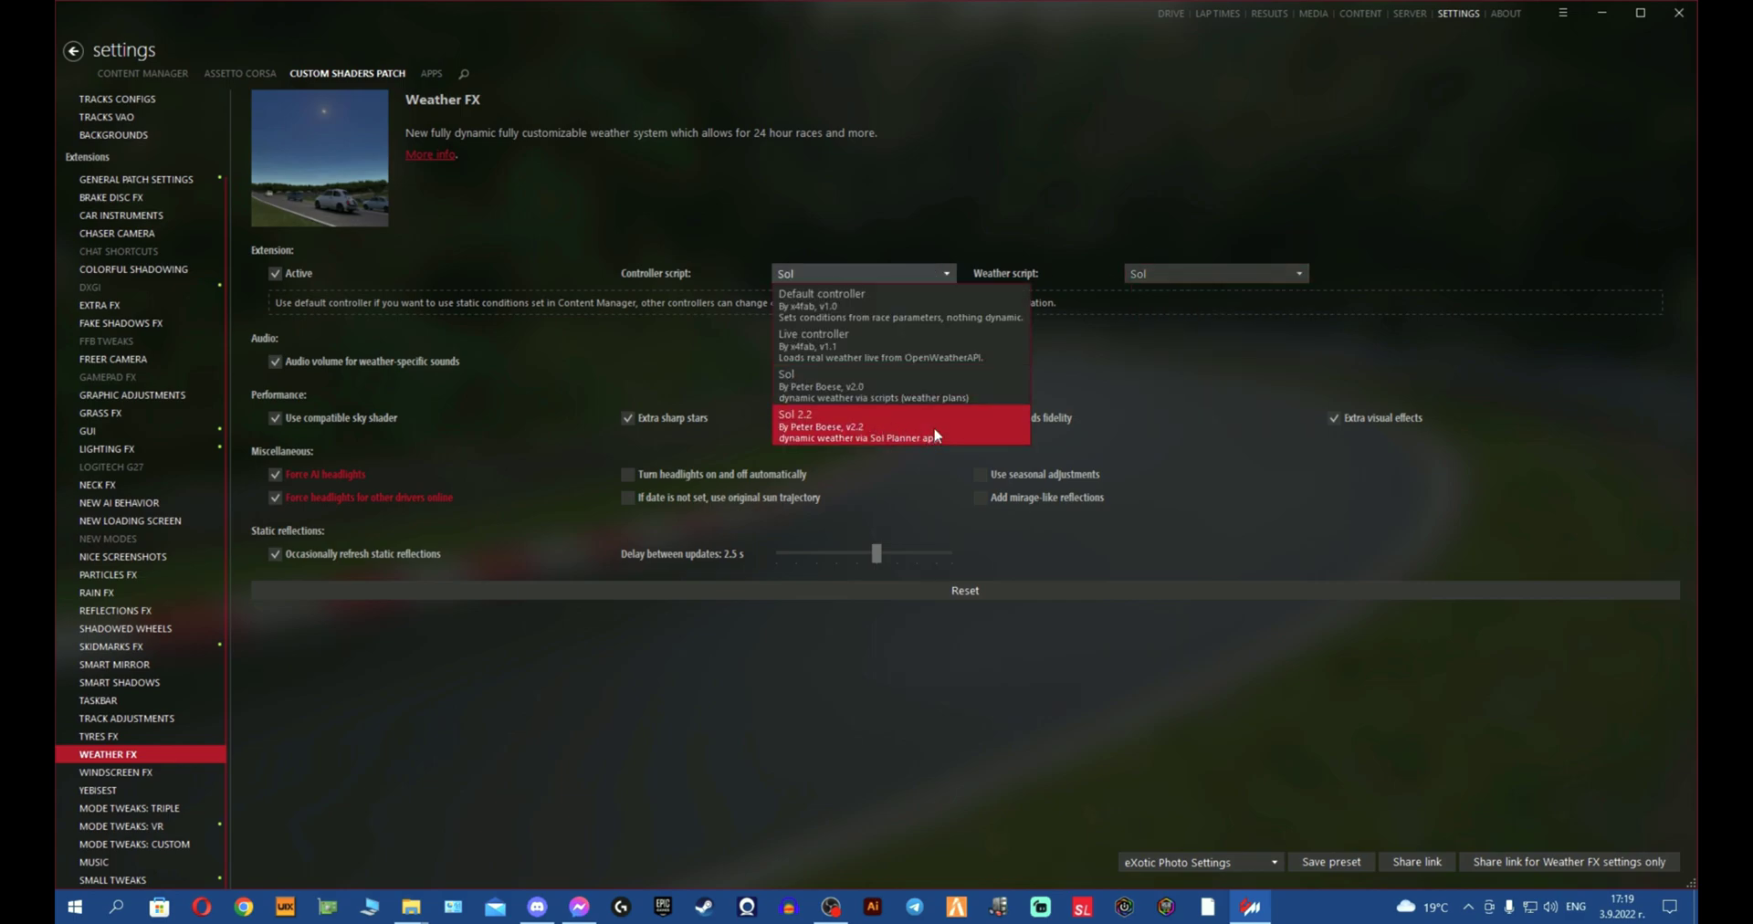
{"action": "left_click", "coordinate": [932, 436]}
{"action": "left_click", "coordinate": [906, 274]}
{"action": "left_click", "coordinate": [913, 271]}
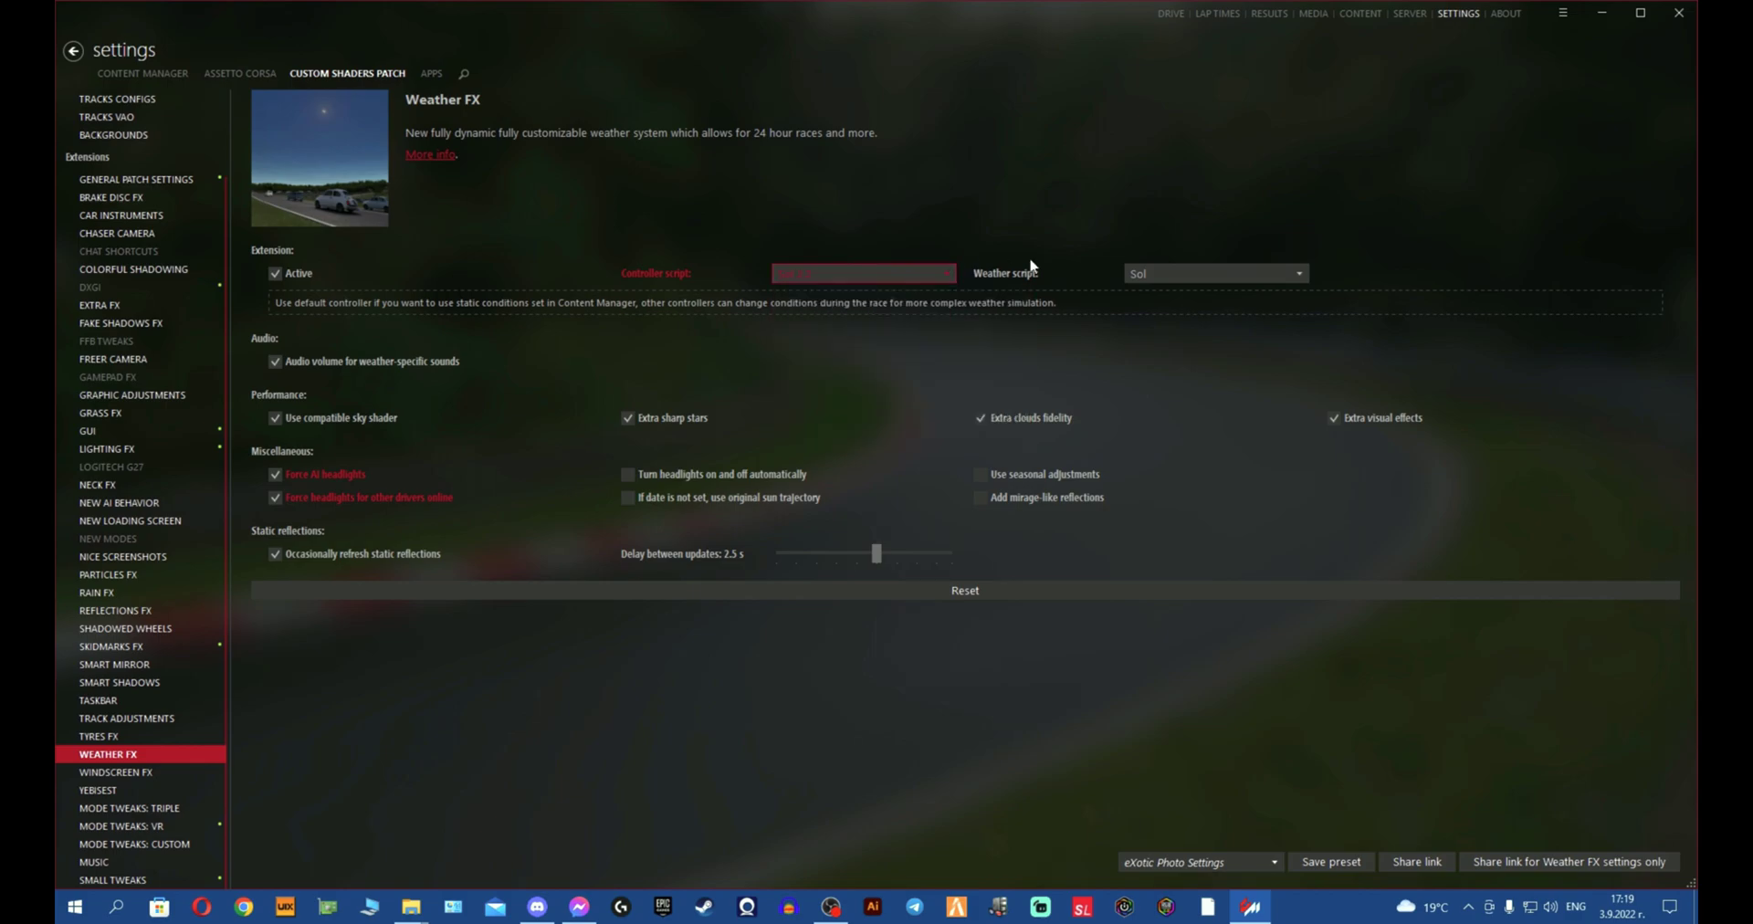
Step: Select Sol as the weather script and reselect Sol 2.2 as the controller script
{"action": "left_click", "coordinate": [1261, 273]}
{"action": "left_click", "coordinate": [1253, 394]}
{"action": "left_click", "coordinate": [945, 272]}
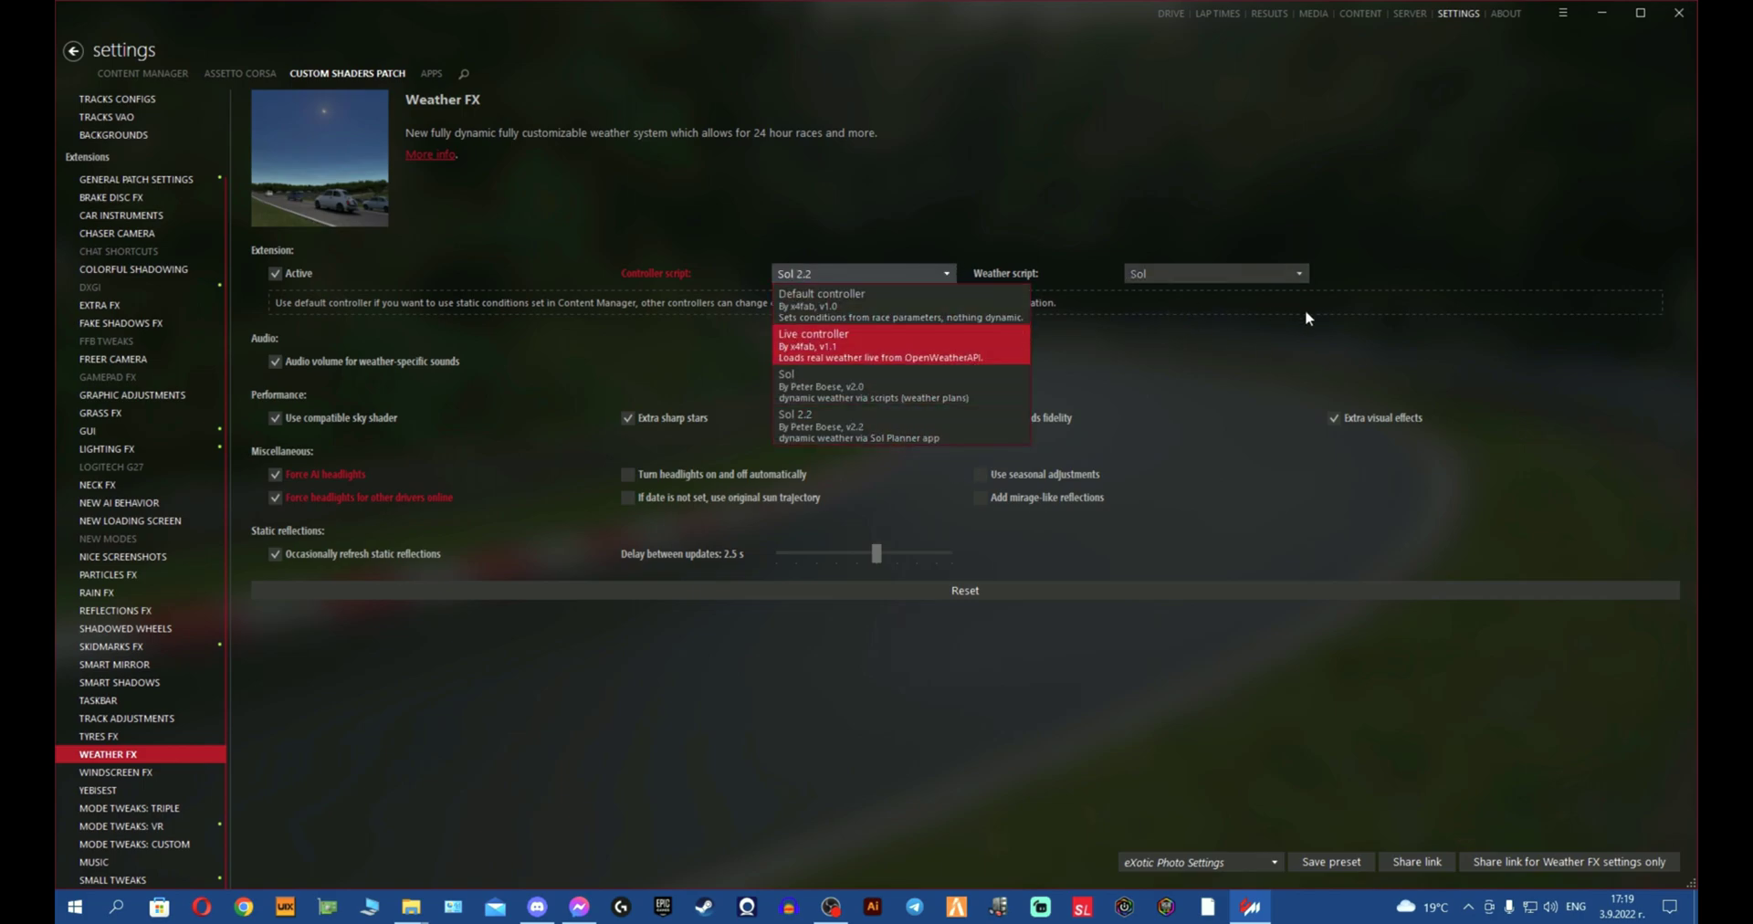
{"action": "left_click", "coordinate": [983, 422]}
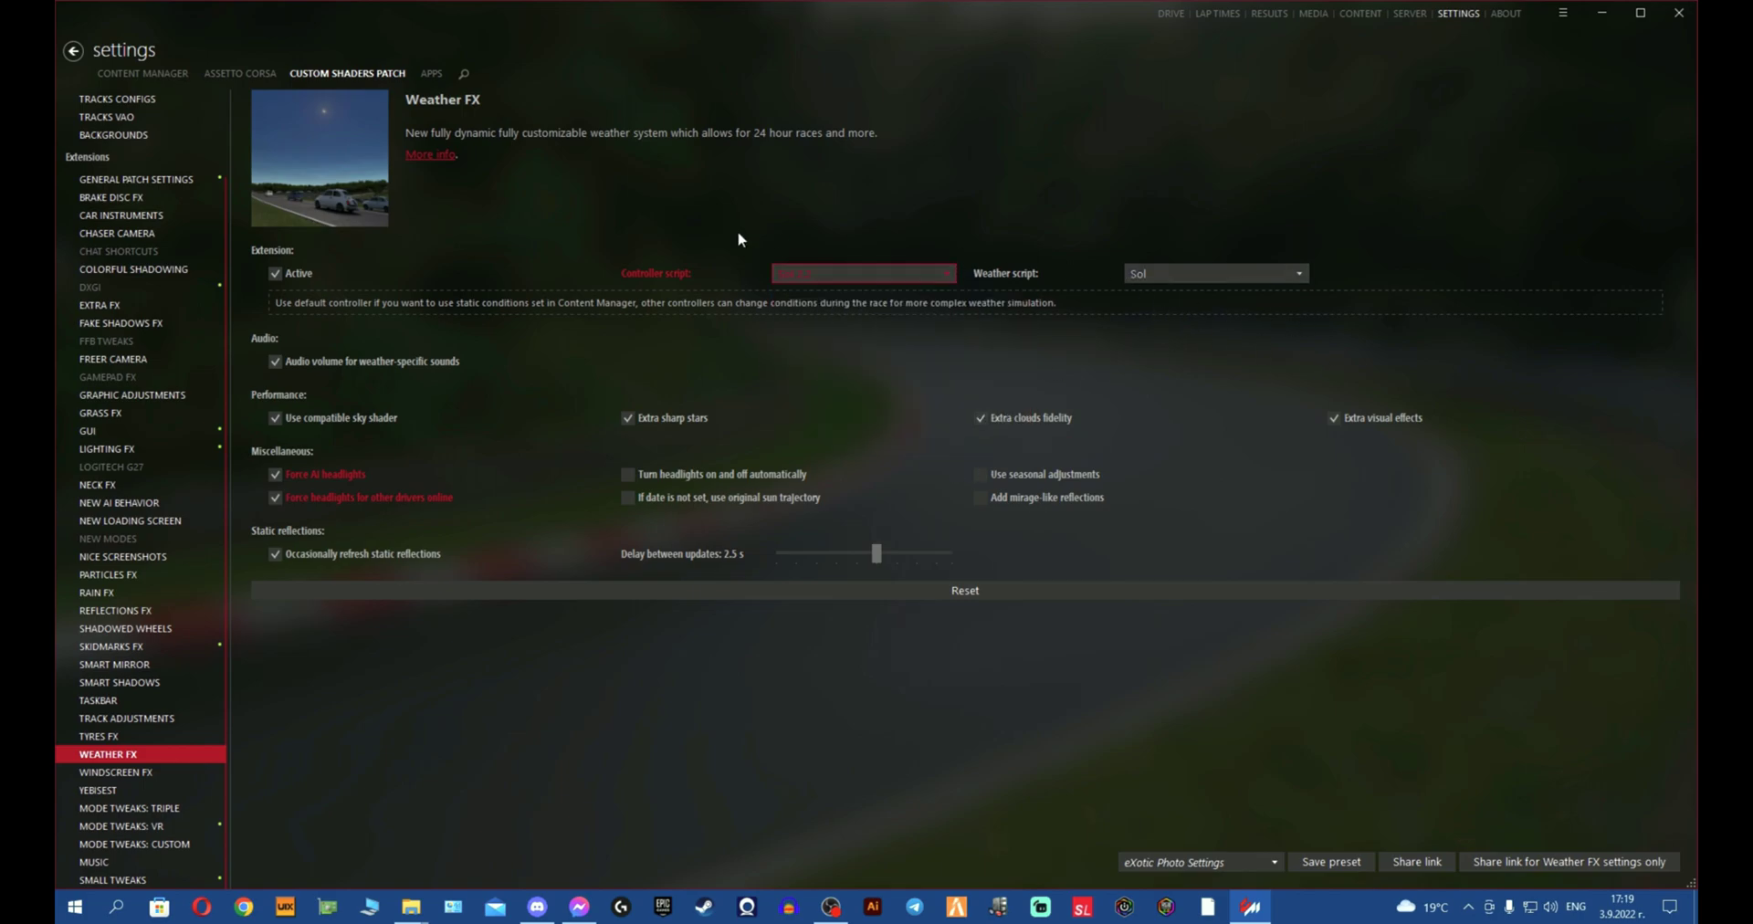
Step: Switch the Weather FX weather script to Pure and back to Sol
{"action": "left_click", "coordinate": [1281, 274]}
{"action": "left_click", "coordinate": [1261, 354]}
{"action": "left_click", "coordinate": [1261, 274]}
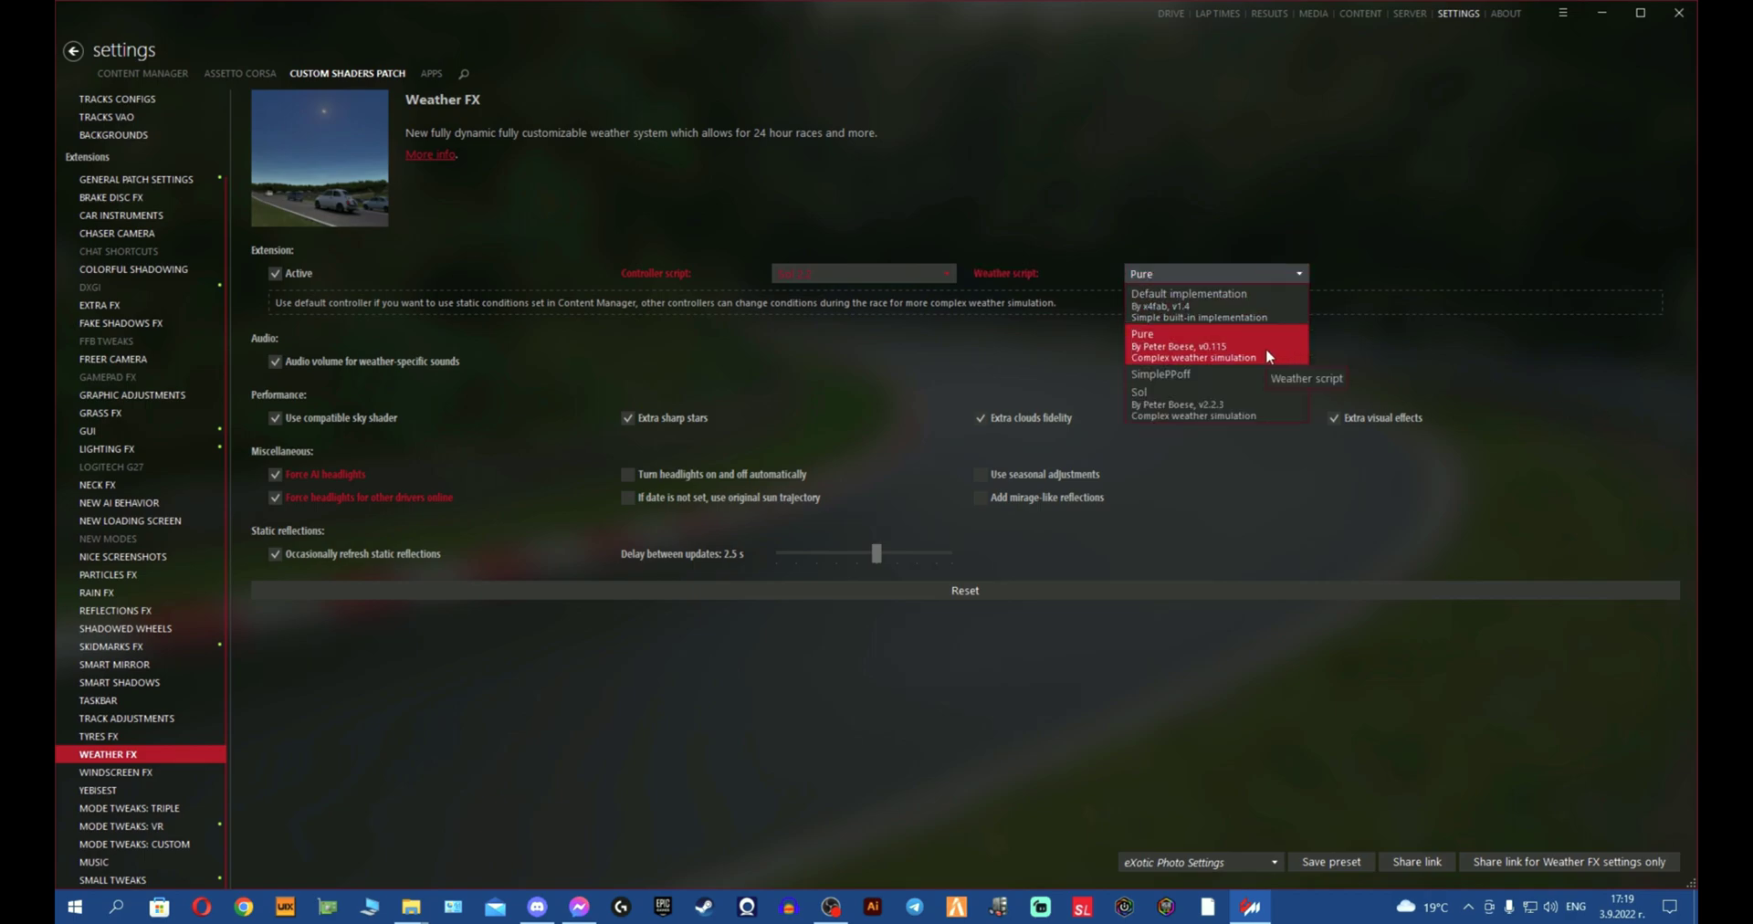
{"action": "left_click", "coordinate": [1276, 413]}
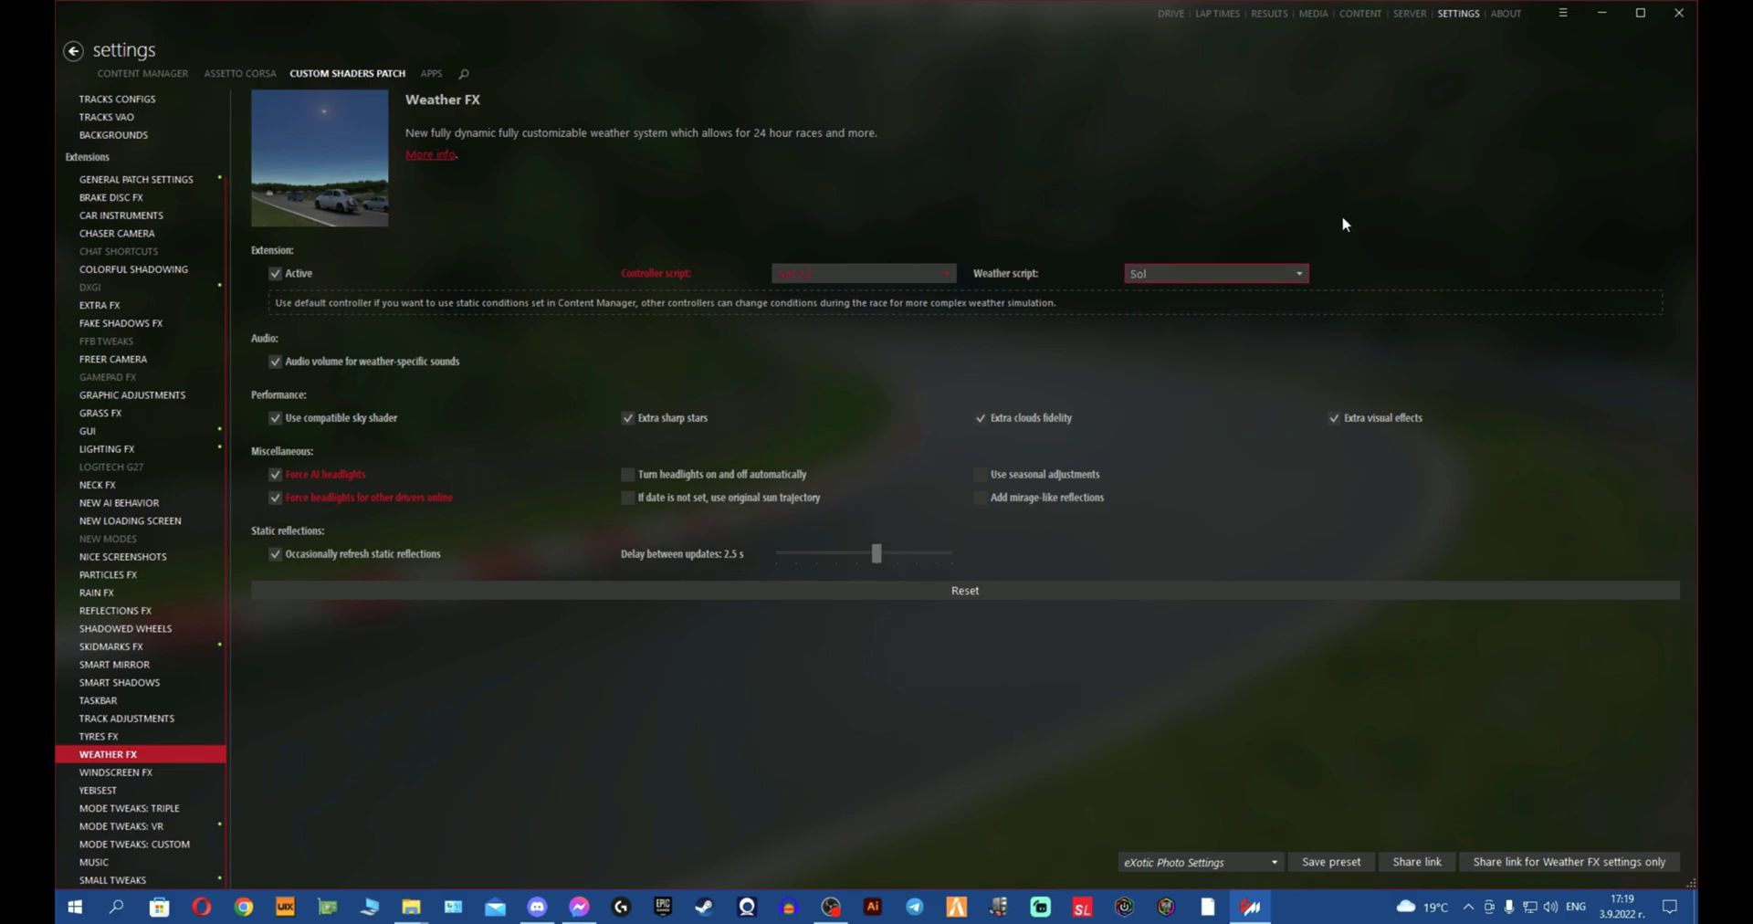
Step: Review the Particles FX and Rain FX extension settings of Custom Shaders Patch
{"action": "left_click", "coordinate": [1189, 273]}
{"action": "left_click", "coordinate": [1189, 273]}
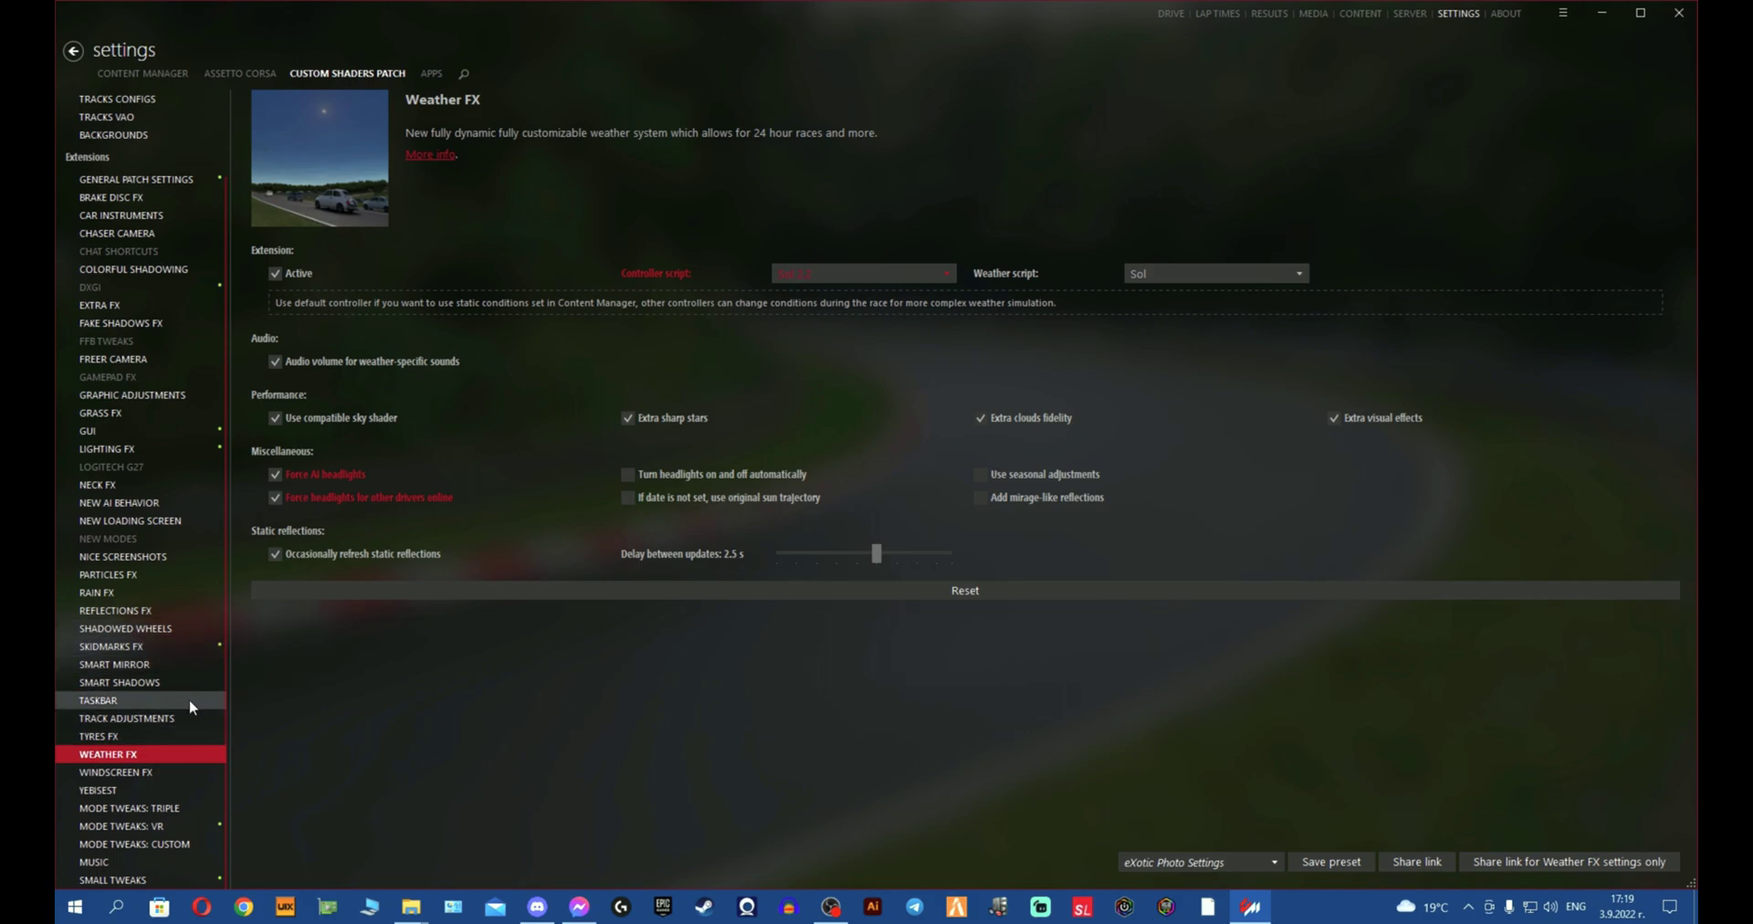
{"action": "scroll", "coordinate": [187, 657], "scroll_direction": "up", "scroll_amount": 1}
{"action": "scroll", "coordinate": [184, 584], "scroll_direction": "up", "scroll_amount": 1}
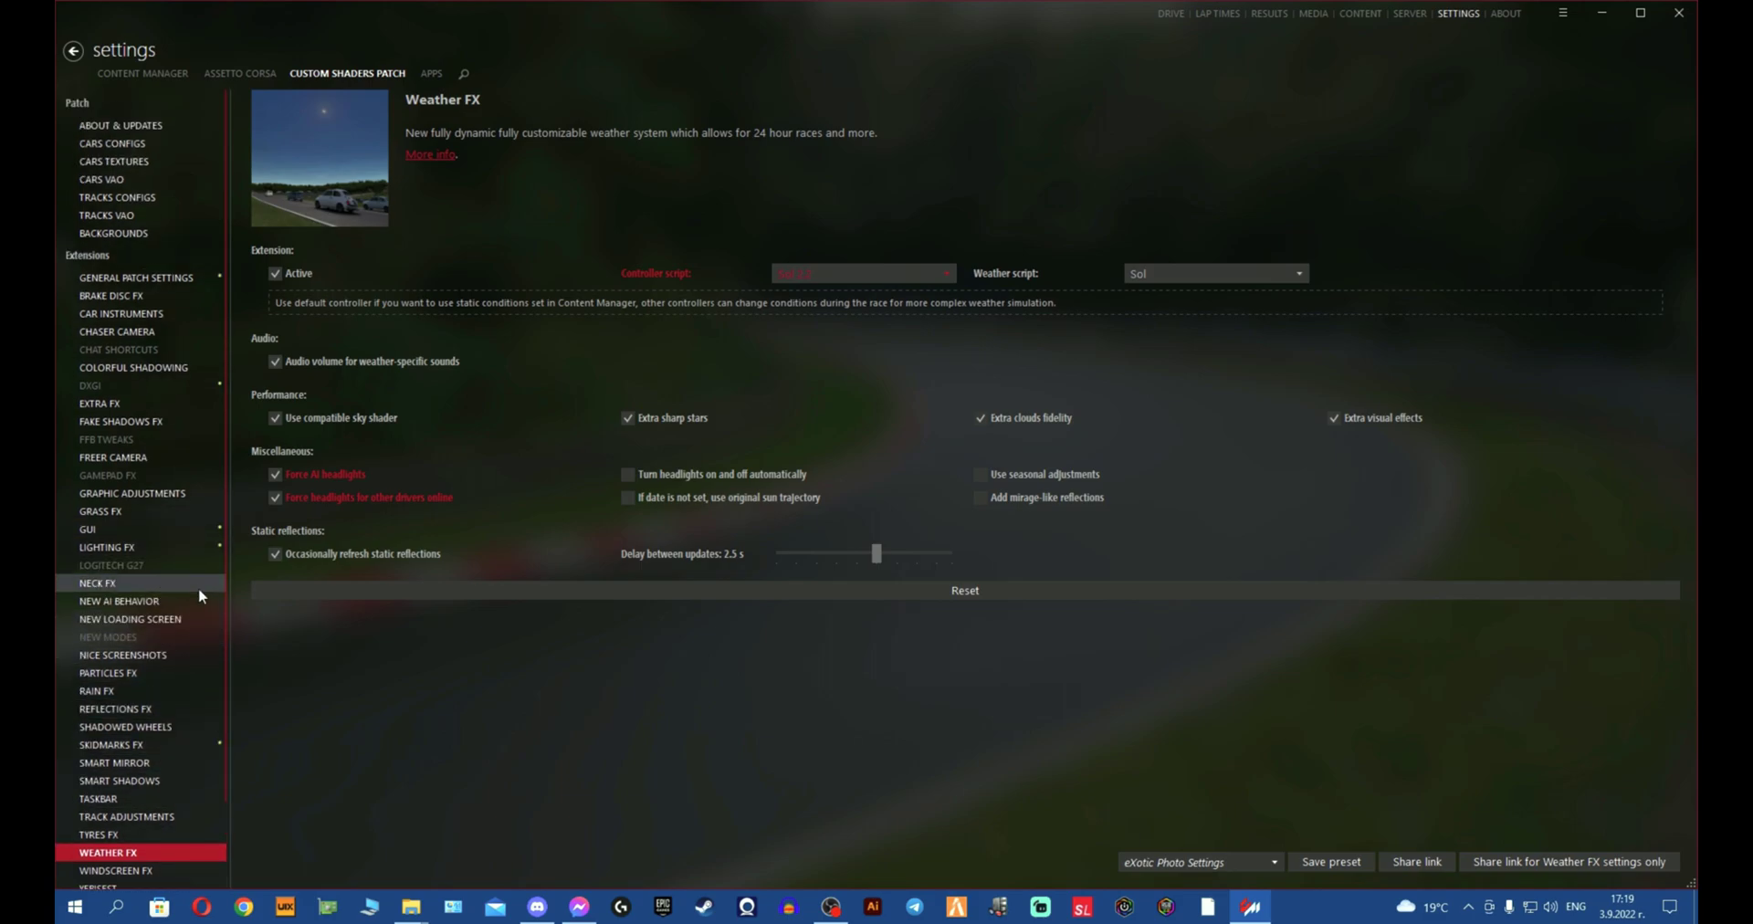
{"action": "left_click", "coordinate": [157, 672]}
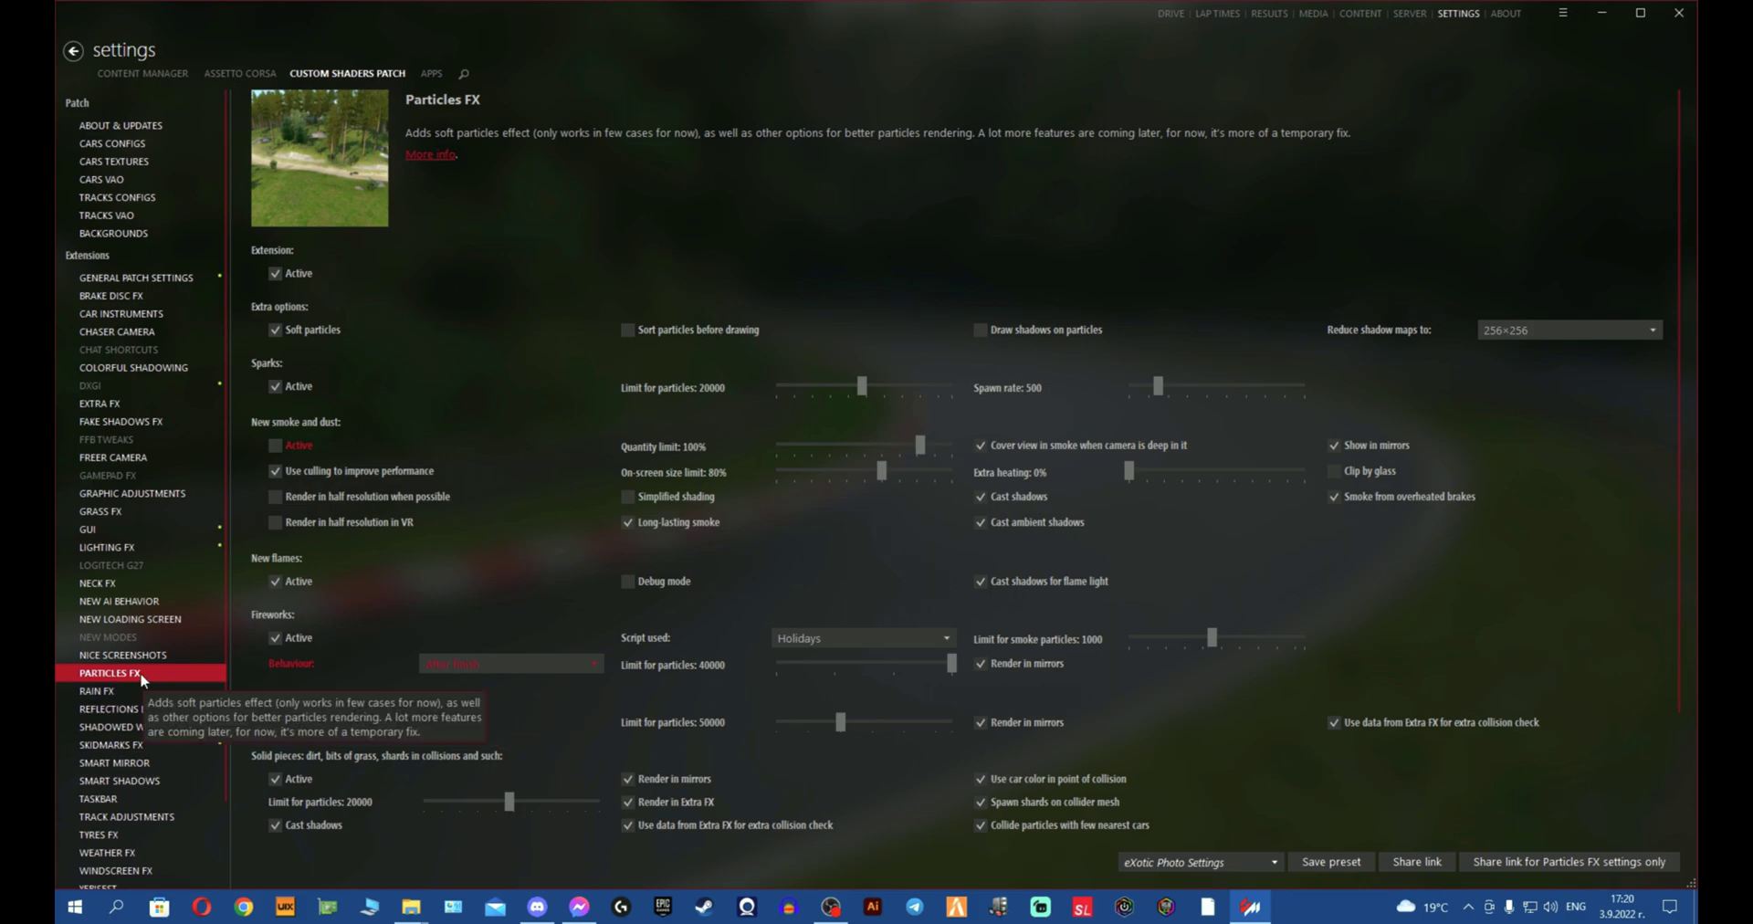
{"action": "left_click", "coordinate": [121, 694]}
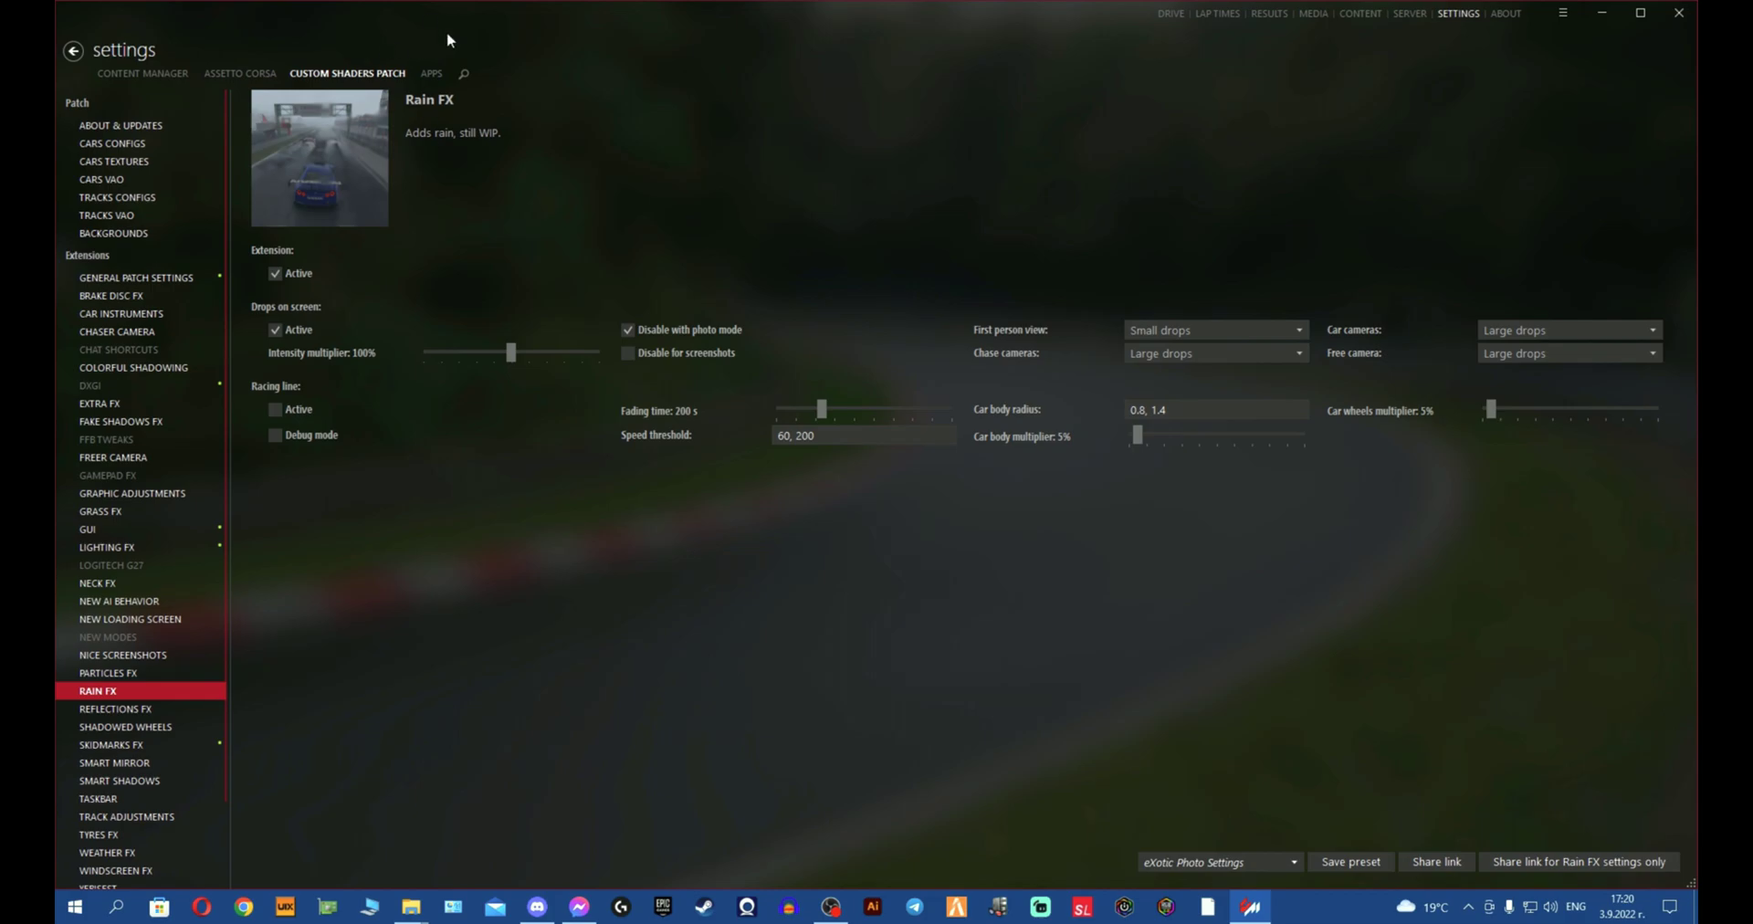
Step: Check the active and available Shaders Patch versions, and go back over the Rain FX and Weather FX settings
{"action": "left_click", "coordinate": [119, 125]}
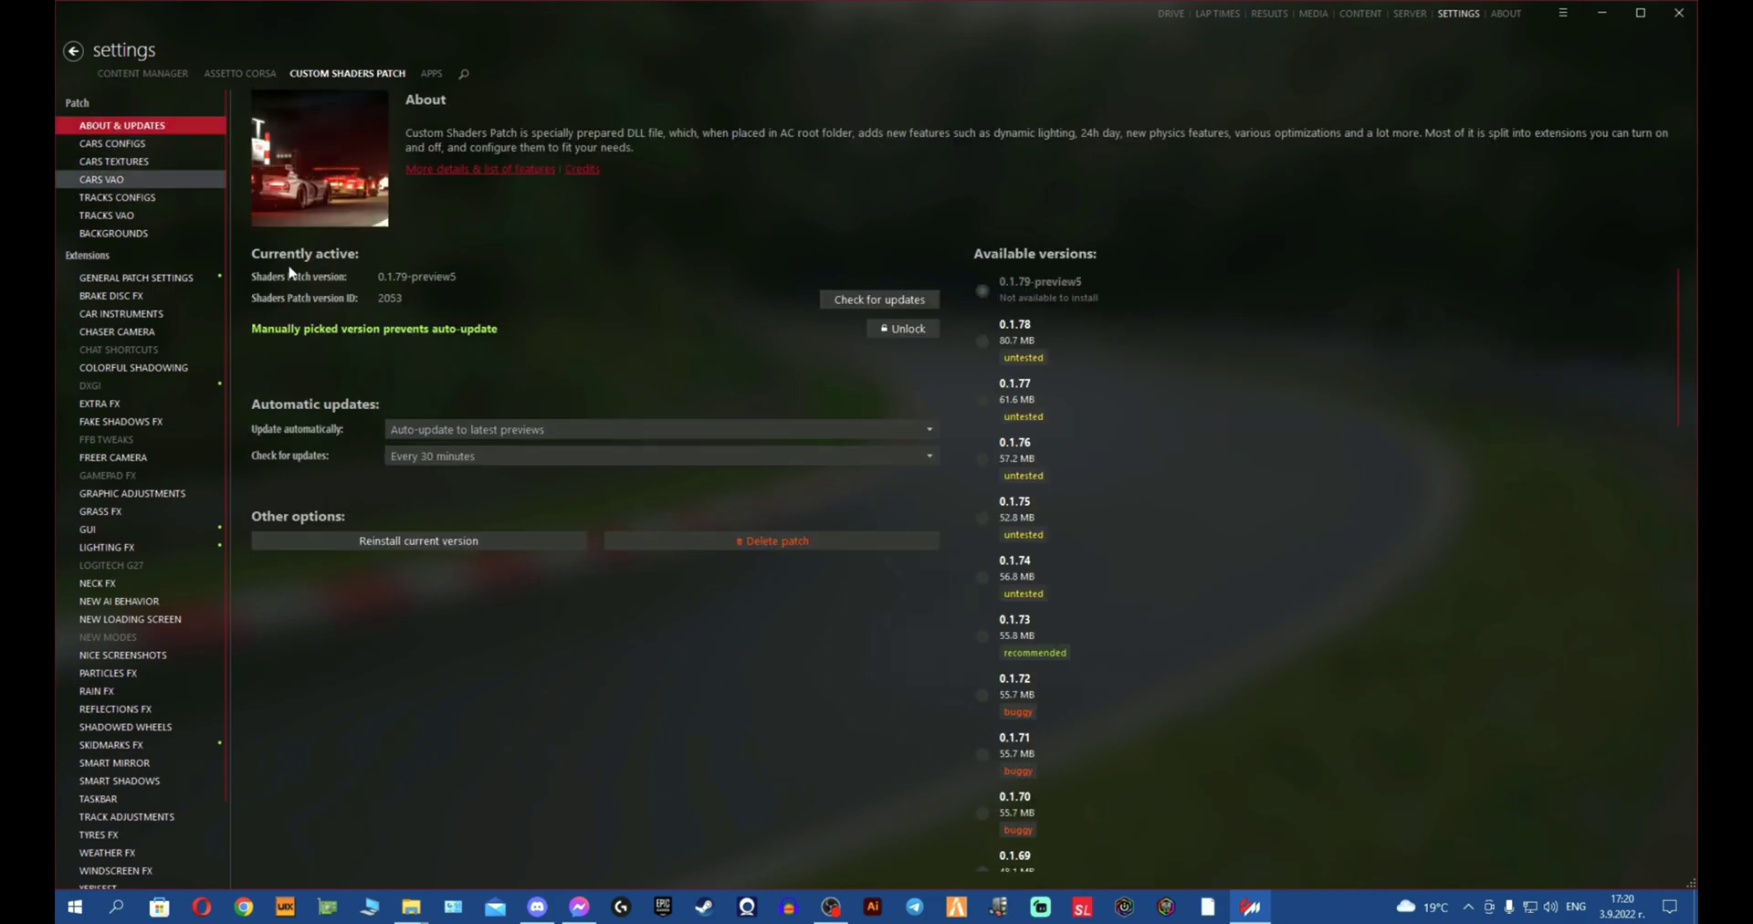
{"action": "mouse_move", "coordinate": [1114, 356]}
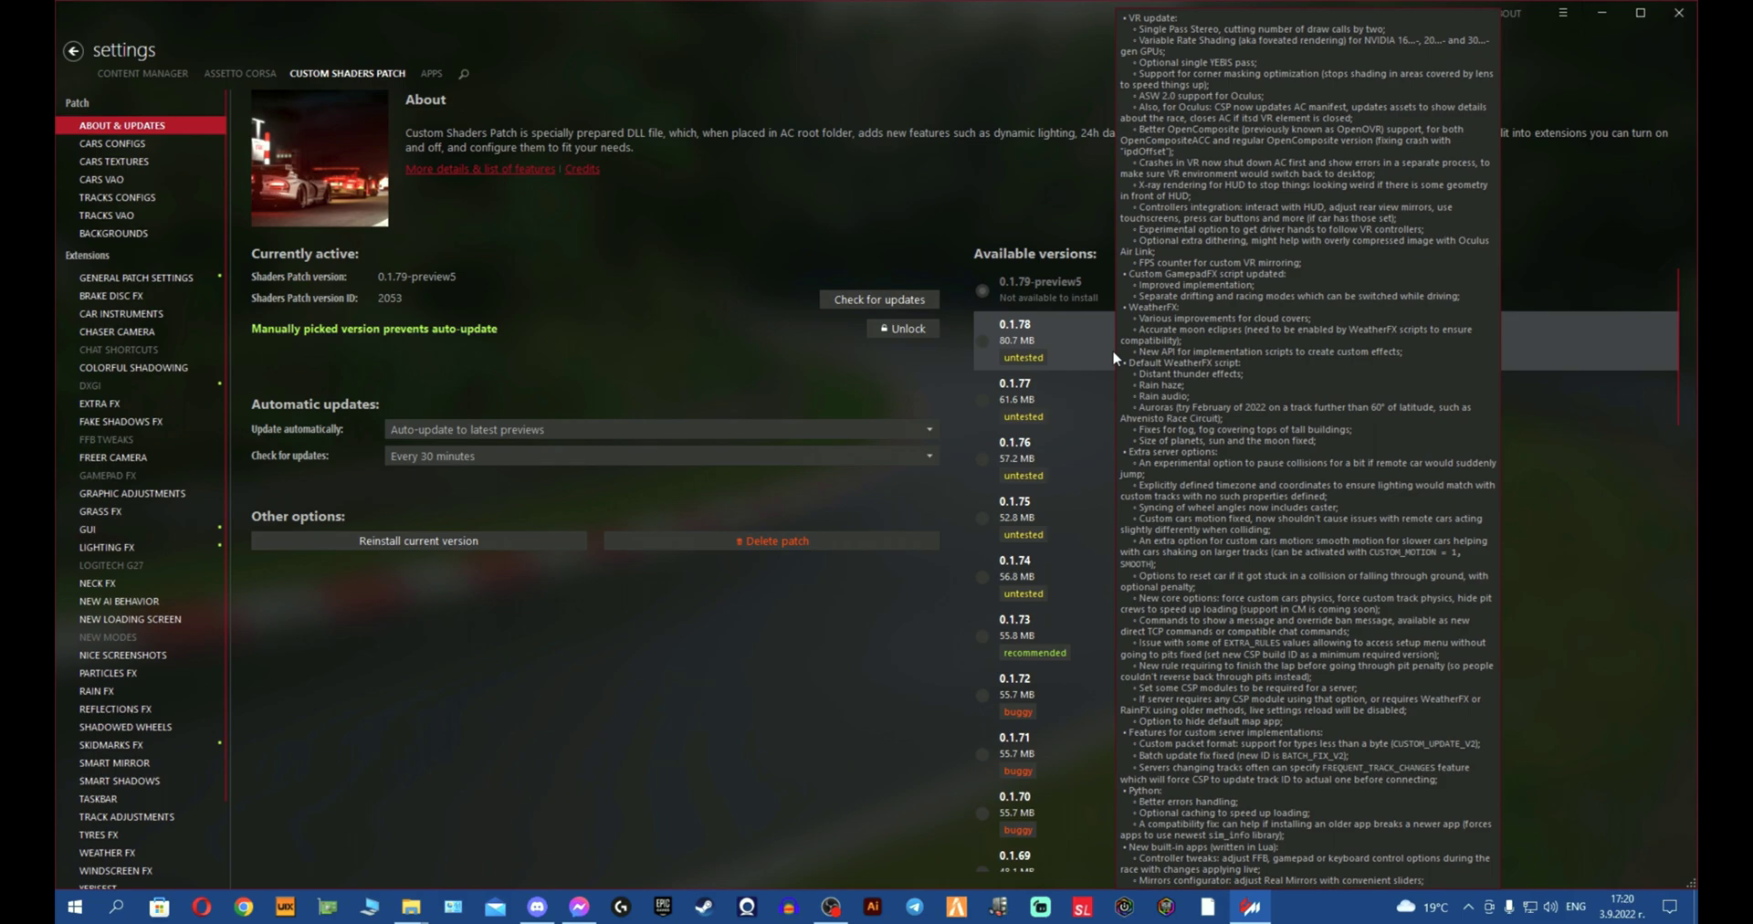
{"action": "left_click", "coordinate": [155, 689]}
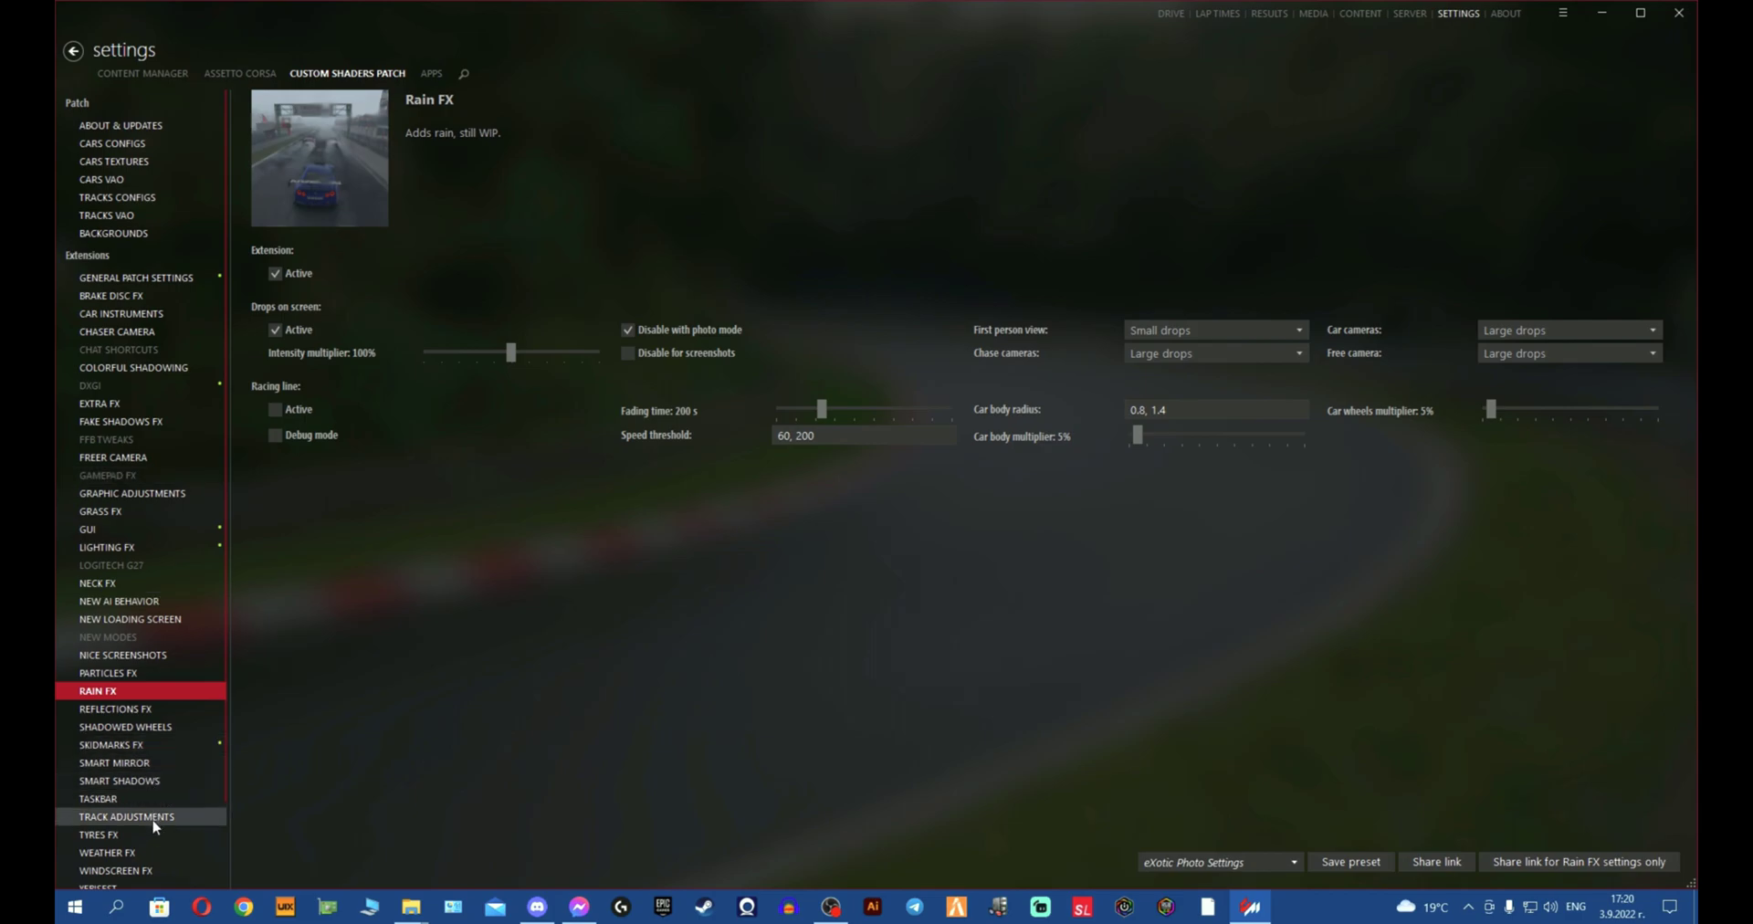
{"action": "scroll", "coordinate": [137, 821], "scroll_direction": "down", "scroll_amount": 1}
{"action": "left_click", "coordinate": [159, 770]}
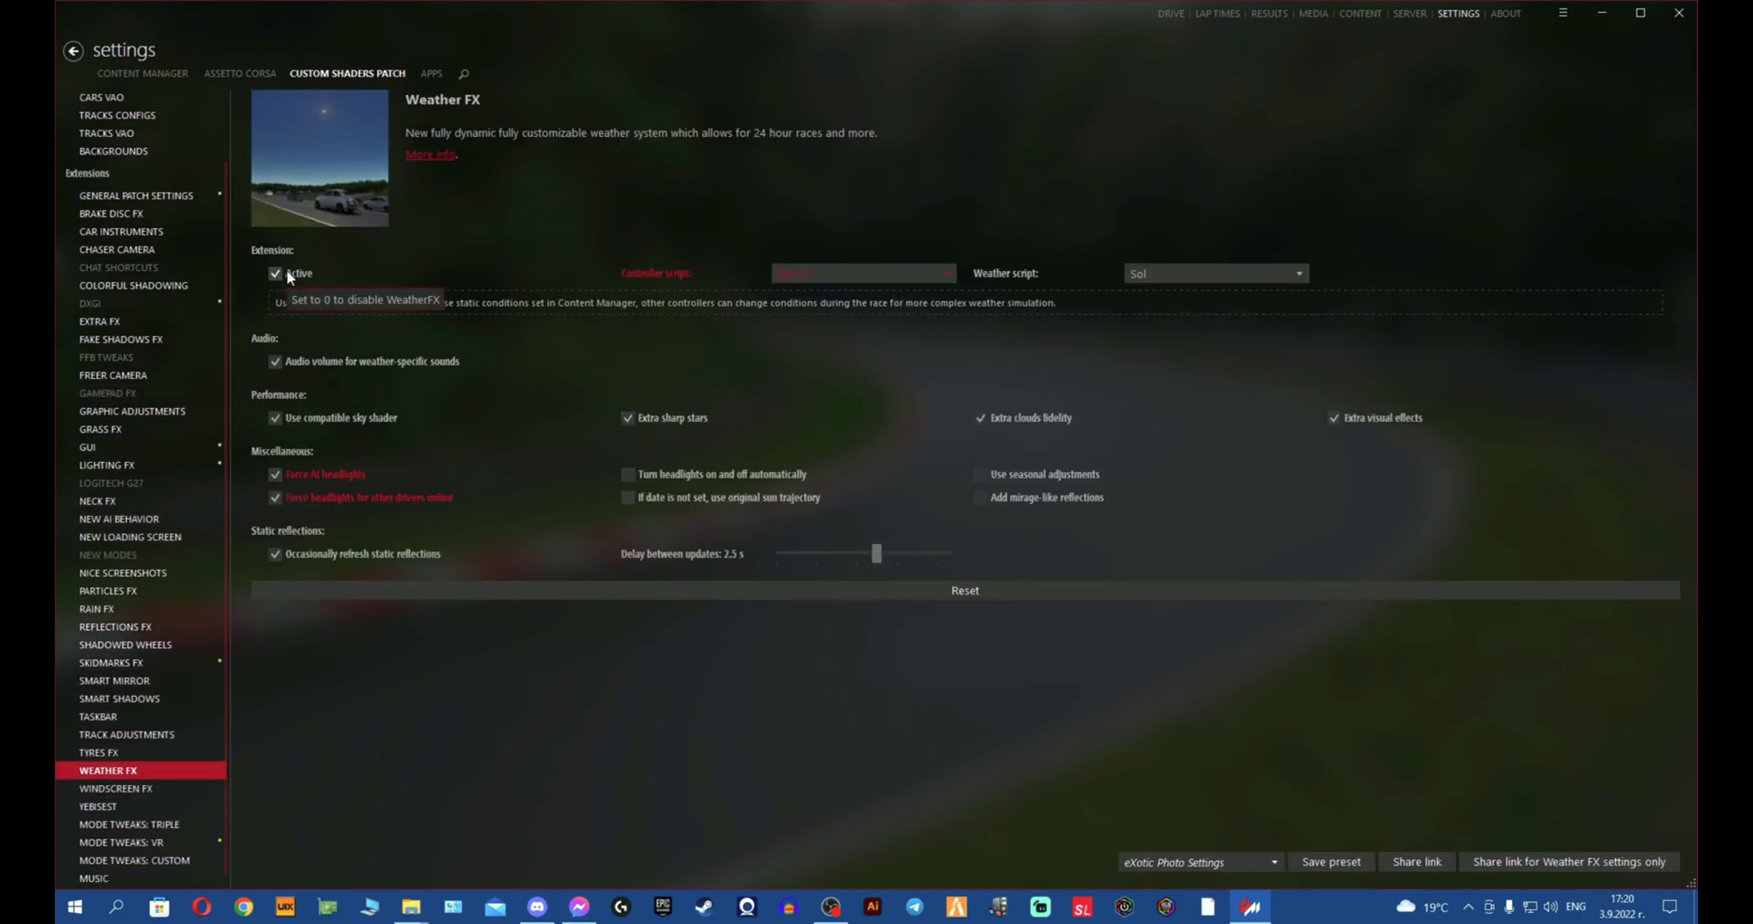
{"action": "scroll", "coordinate": [159, 770], "scroll_direction": "down", "scroll_amount": 1}
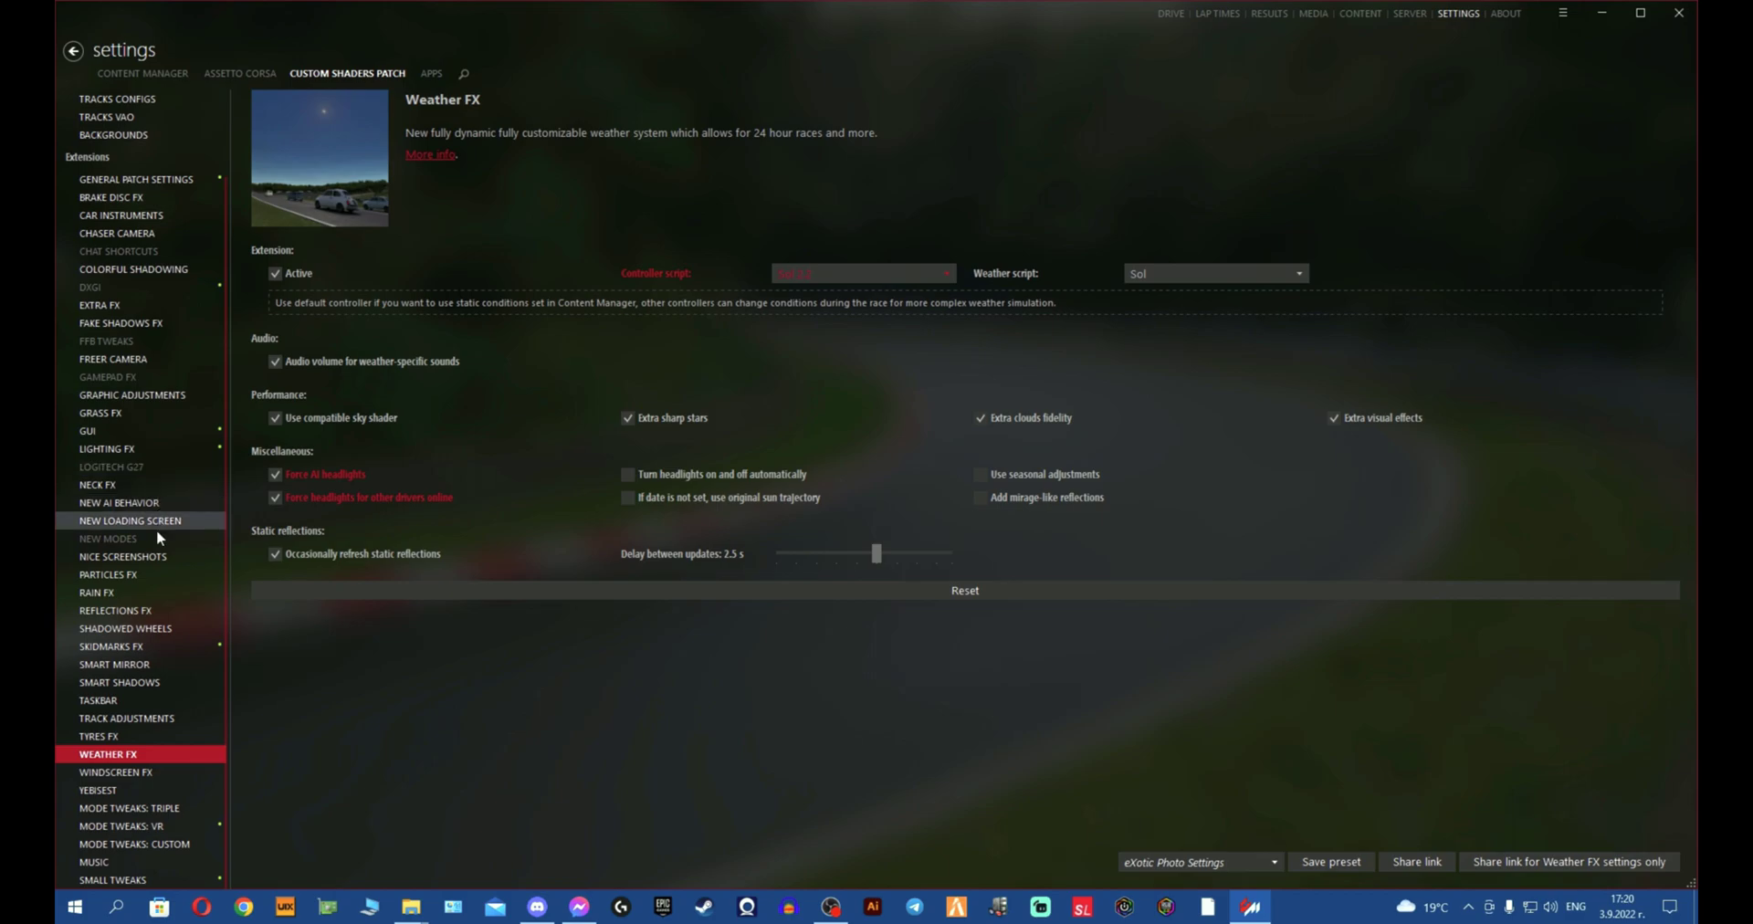
Step: Recheck the Particles FX, Rain FX and Weather FX settings, including the Weather FX controller and weather scripts
{"action": "left_click", "coordinate": [151, 579]}
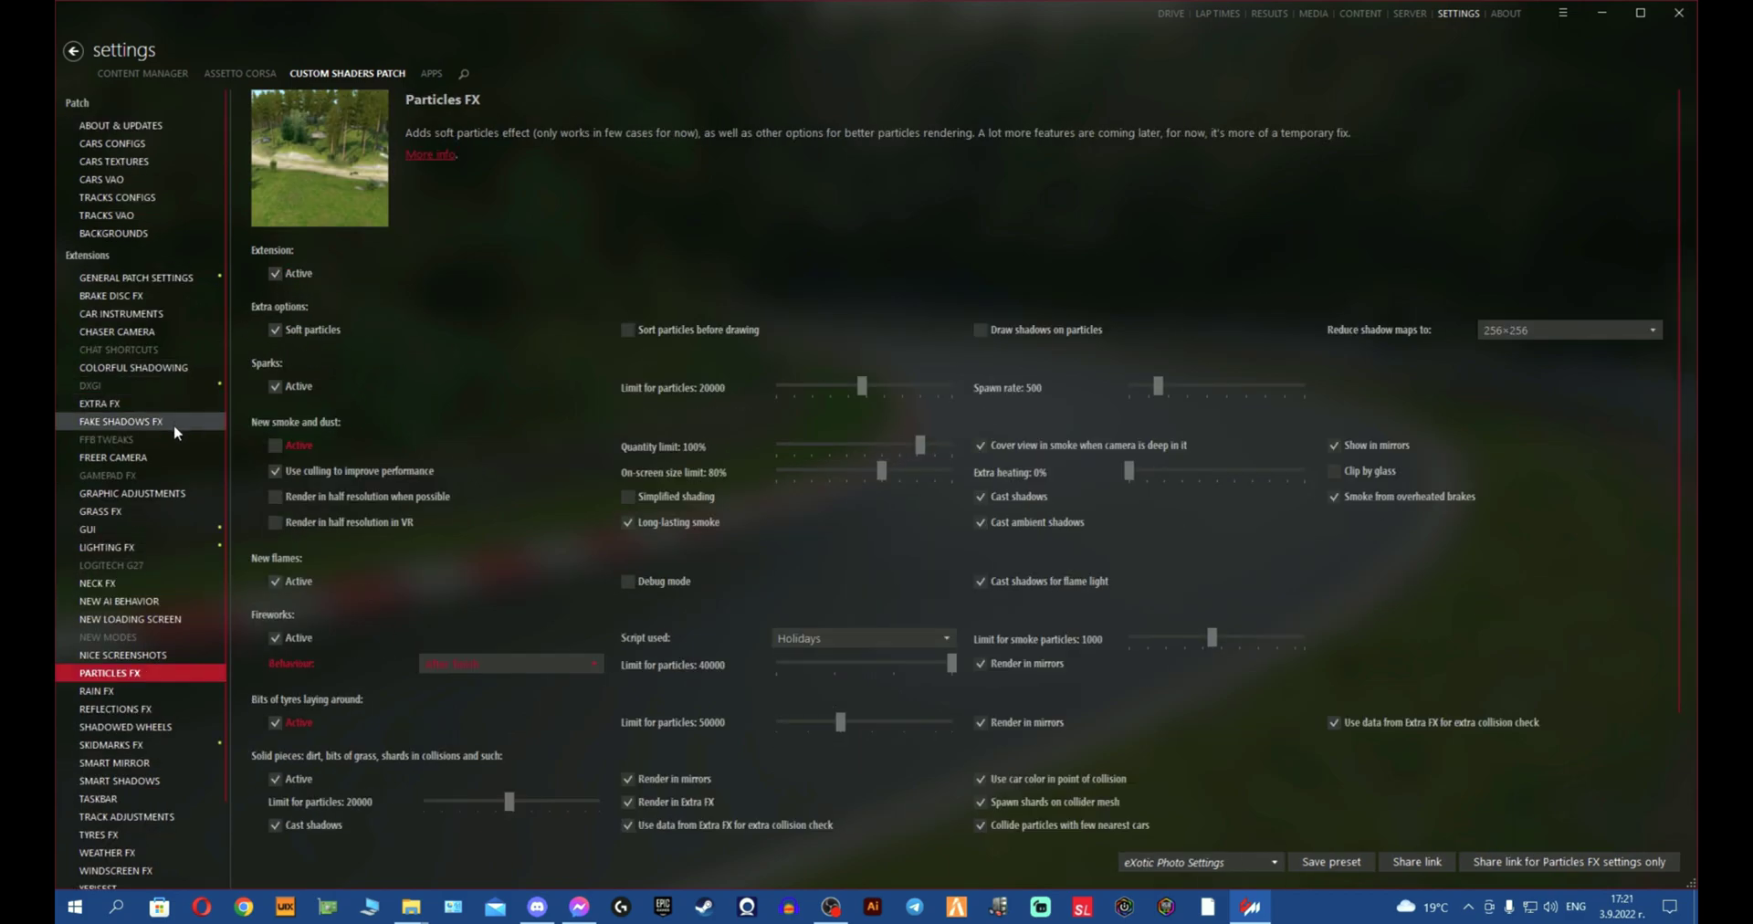
{"action": "scroll", "coordinate": [174, 424], "scroll_direction": "up", "scroll_amount": 1}
{"action": "scroll", "coordinate": [174, 424], "scroll_direction": "down", "scroll_amount": 1}
{"action": "left_click", "coordinate": [137, 594]}
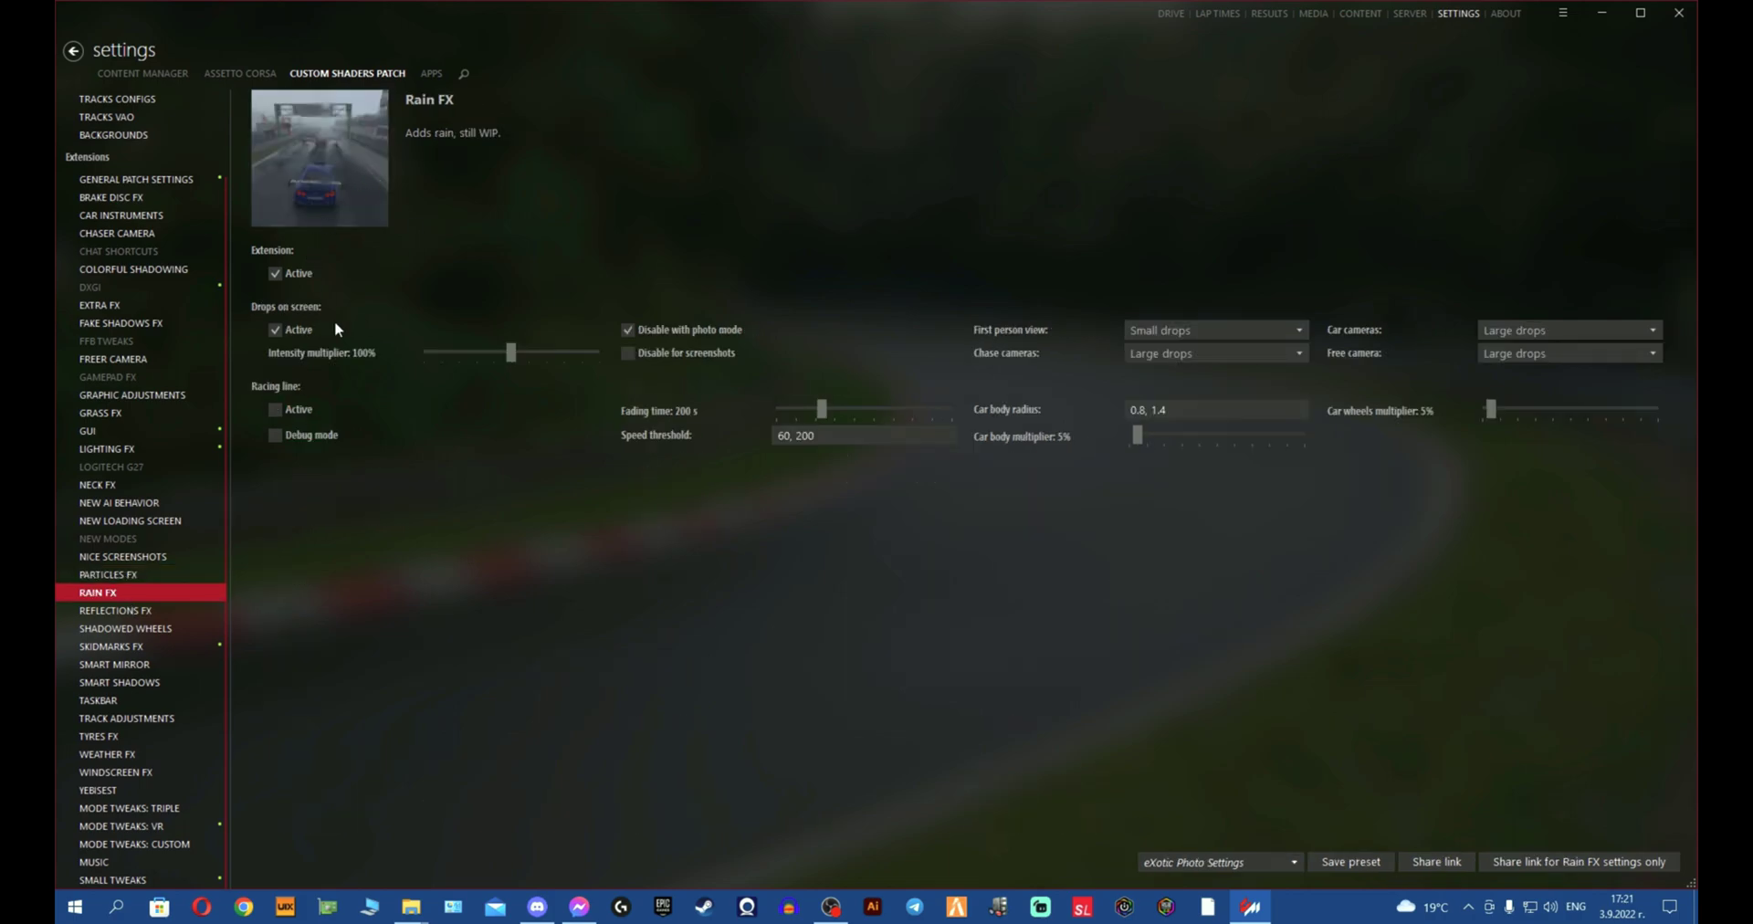
{"action": "left_click", "coordinate": [137, 755]}
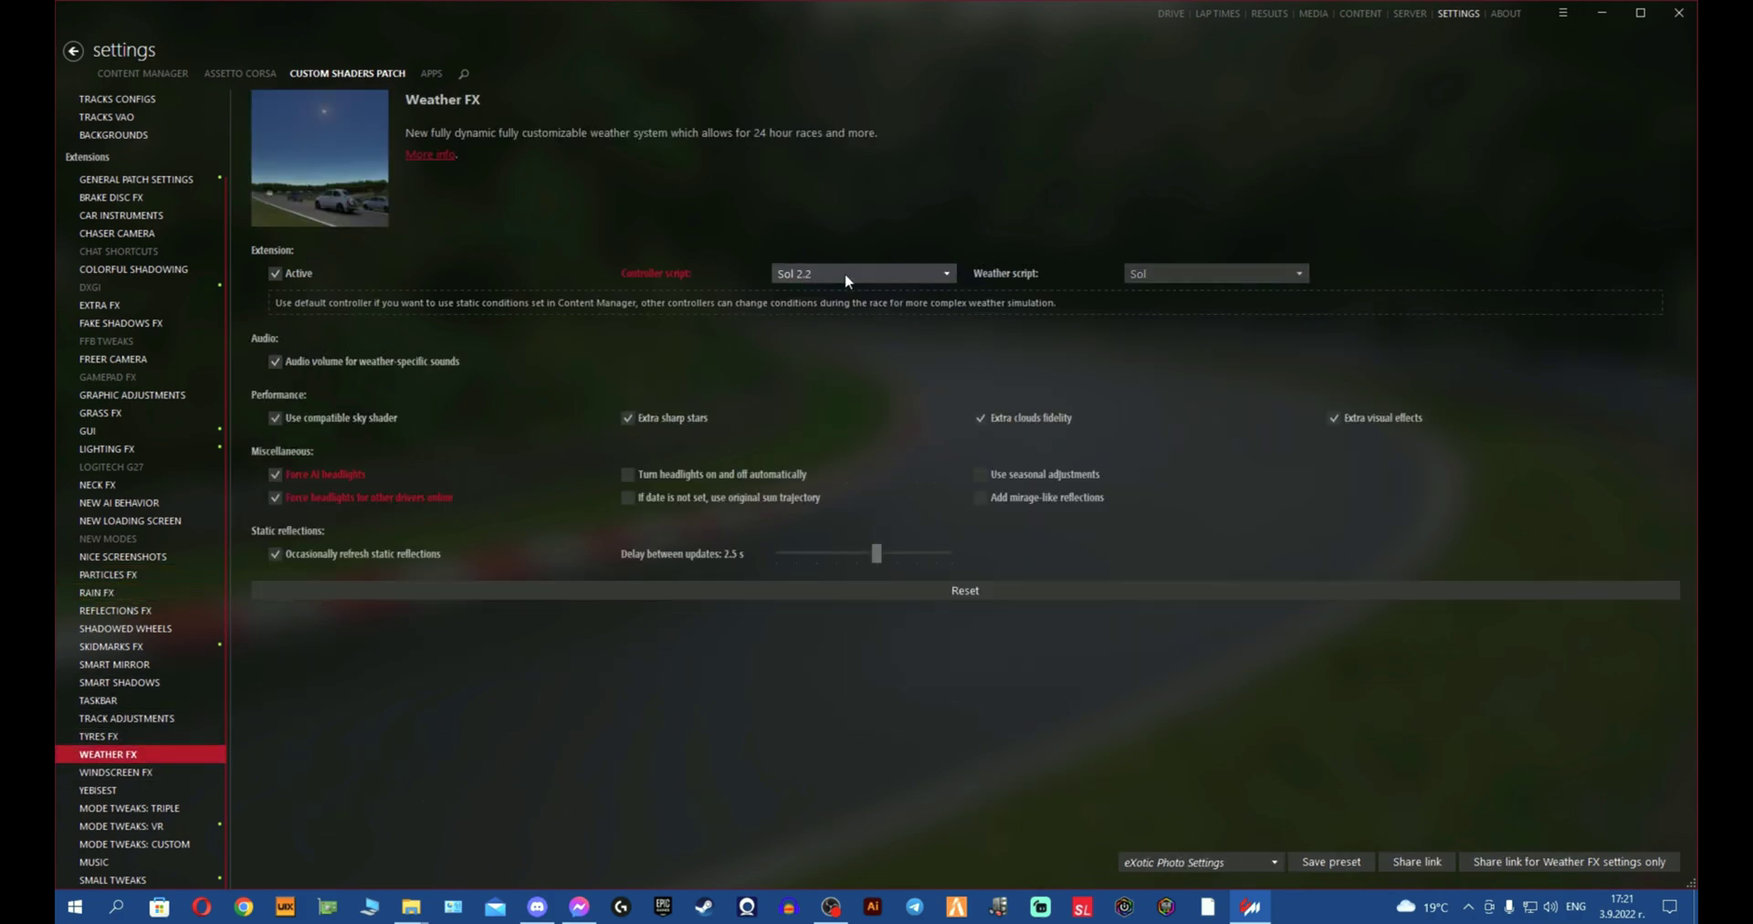
Step: Review the activated Sol apps in the Assetto Corsa apps settings once more
{"action": "left_click", "coordinate": [240, 73]}
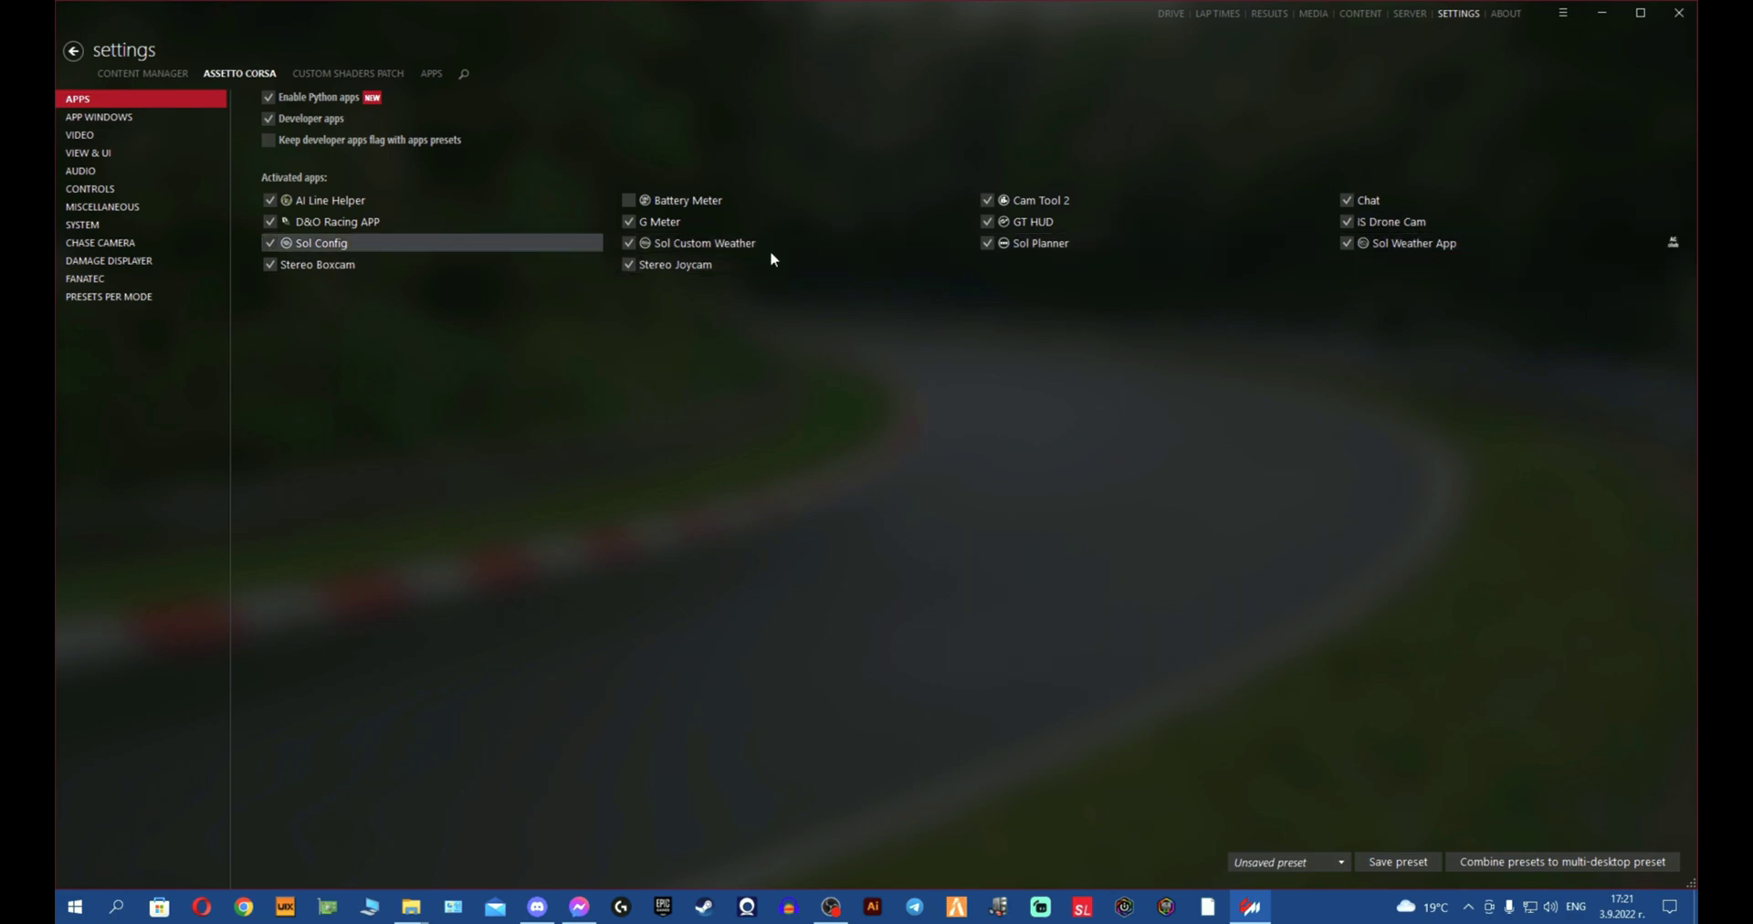
{"action": "left_click", "coordinate": [402, 71]}
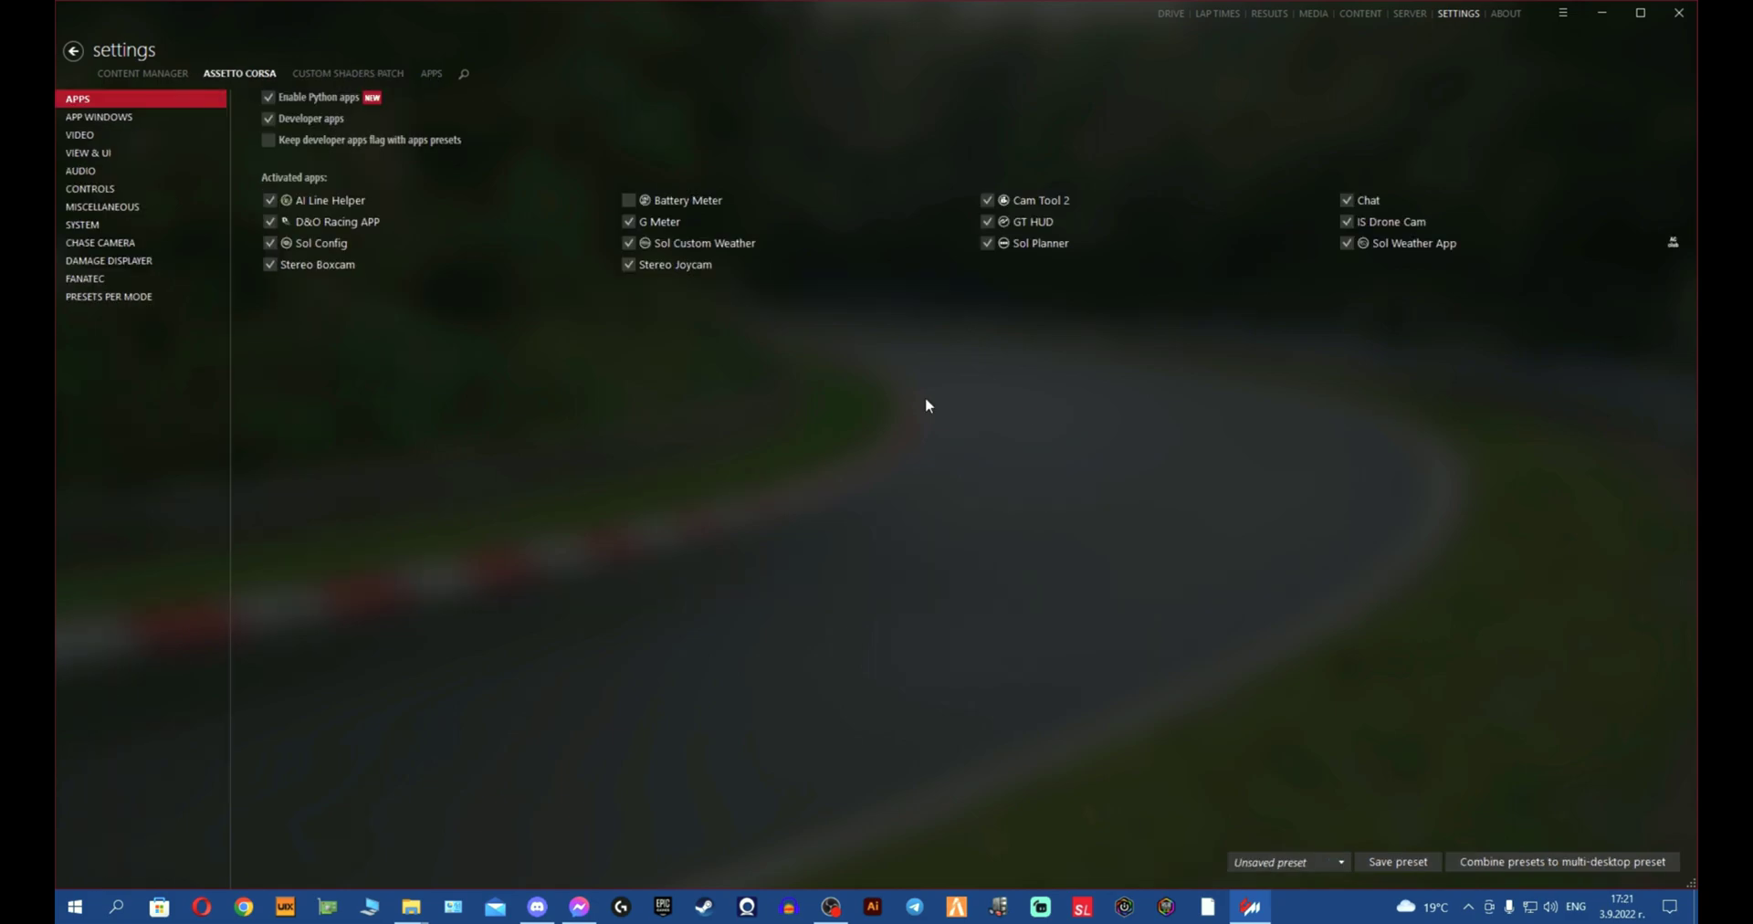